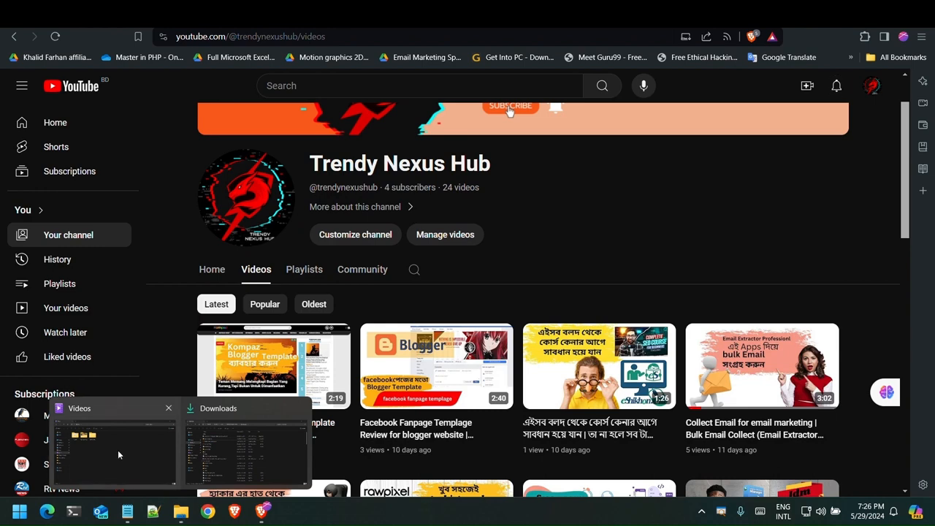
Look in the Downloads folder for the t-shirt master design video, then return to the top of the YouTube channel page.
left_click(222, 451)
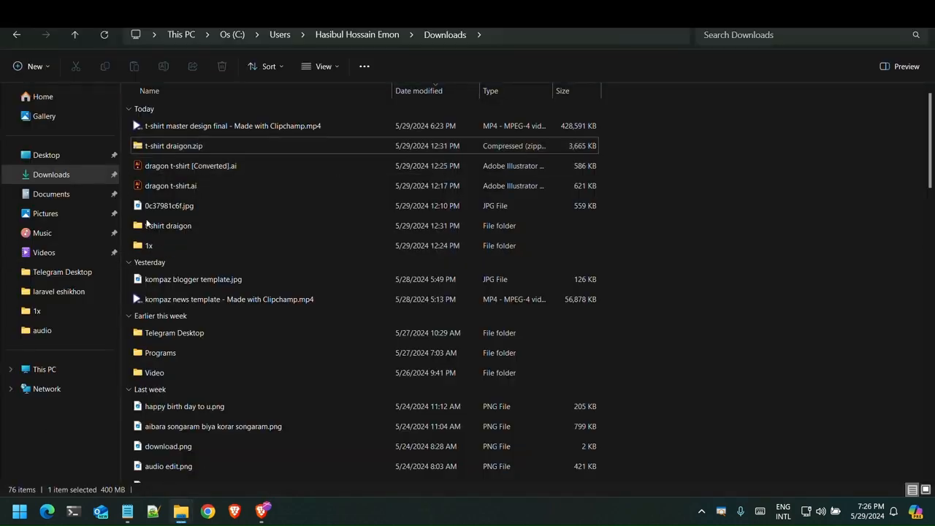
left_click(155, 132)
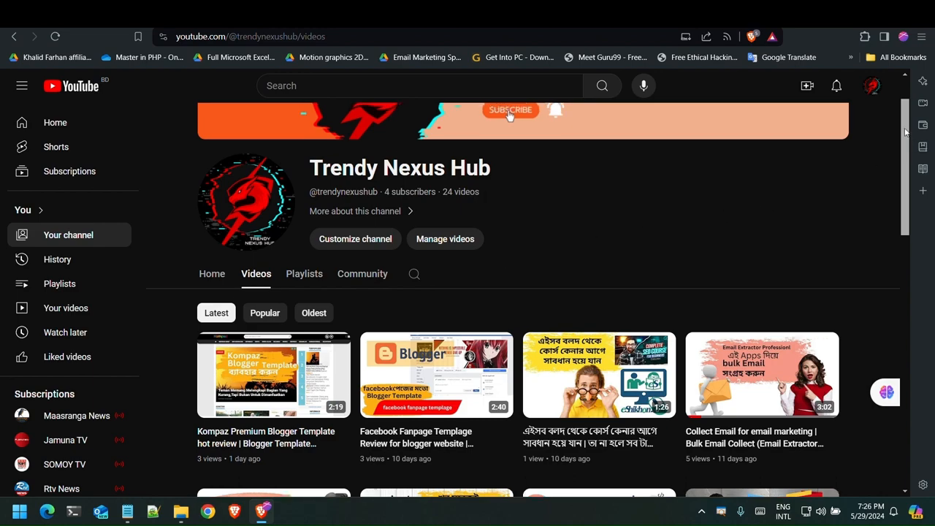
left_click_drag(906, 132, 903, 95)
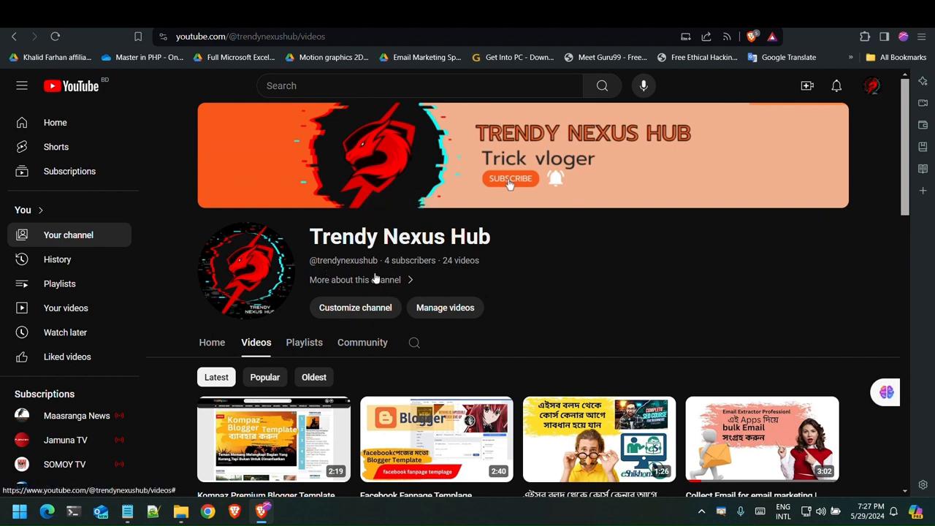
Go to the YouTube home page and enter "t-shirt" as the search term to list its suggestions.
left_click(64, 130)
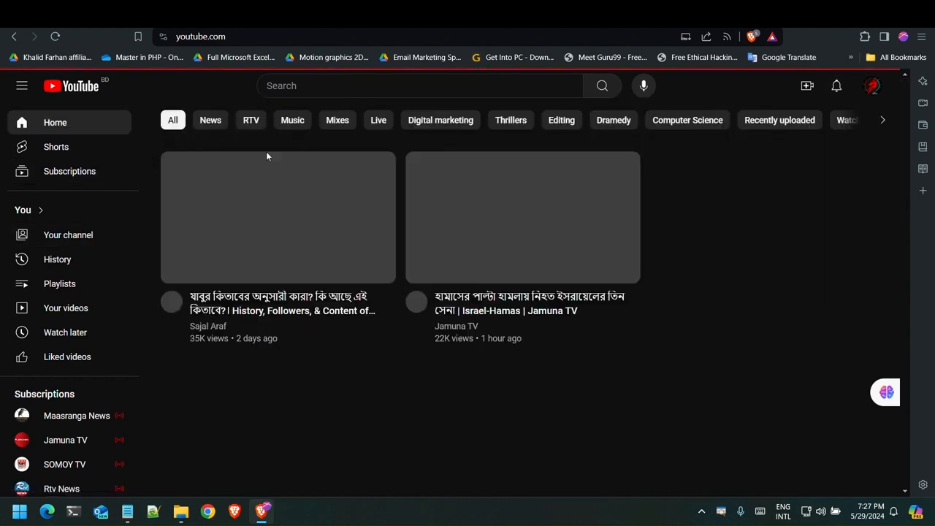
left_click(306, 88)
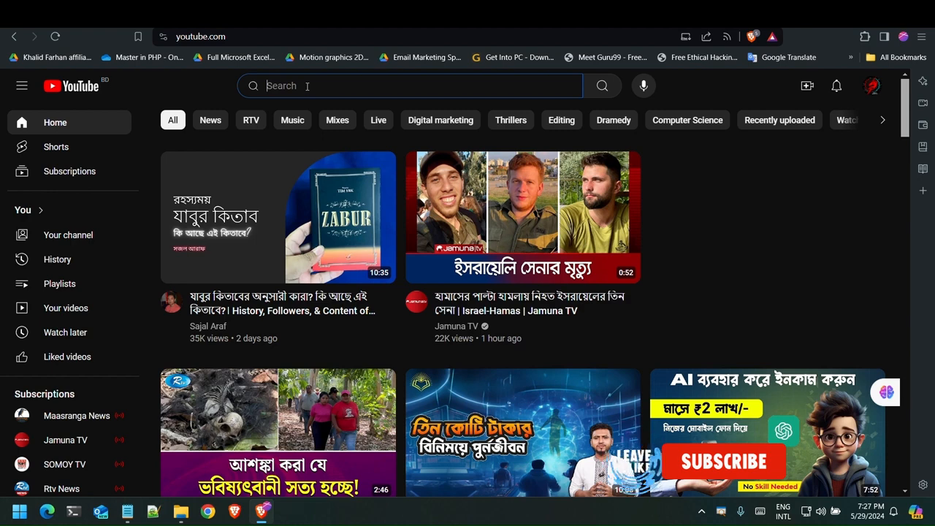
type("t-s")
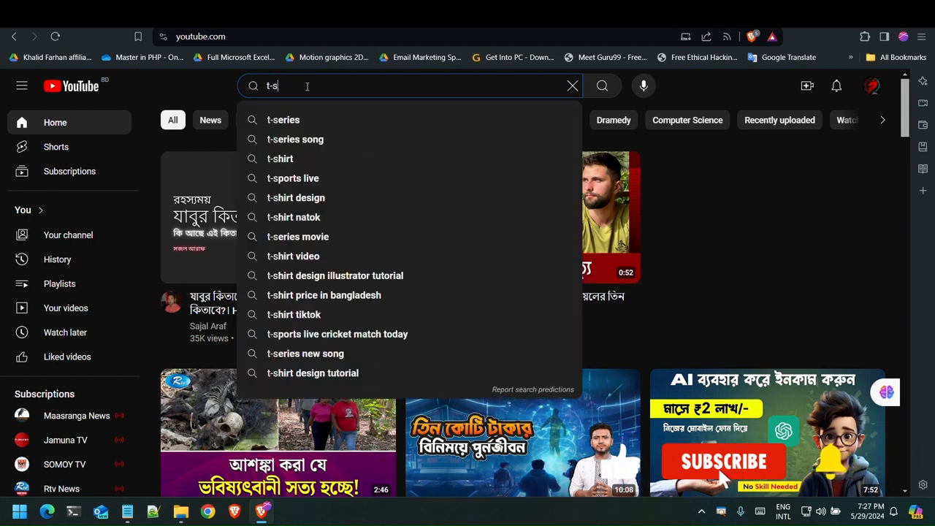
type("hirt")
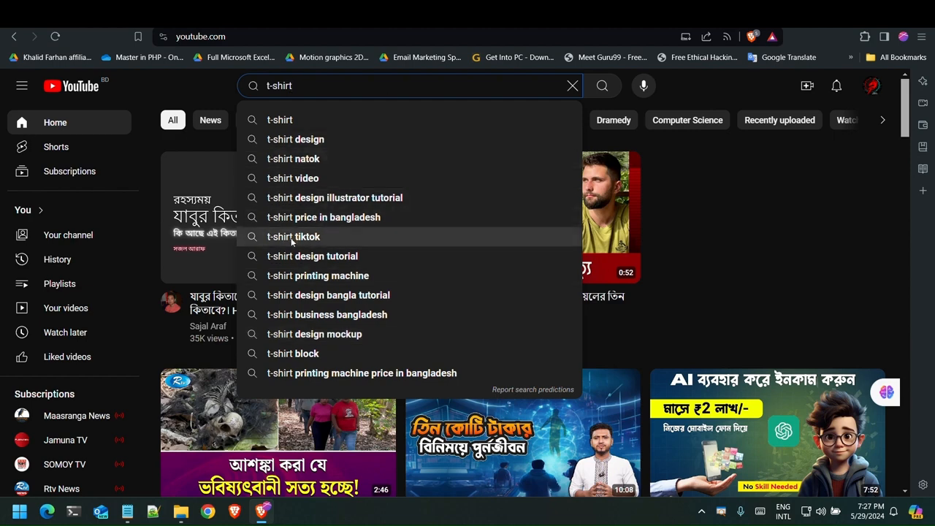
Find and launch the Lightshot screenshot app.
left_click(20, 511)
type("lightshot")
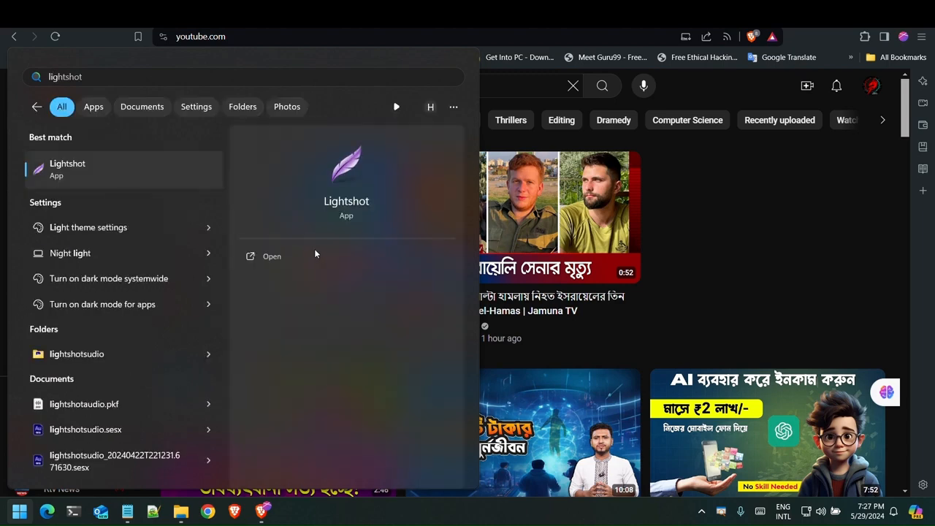
left_click(123, 167)
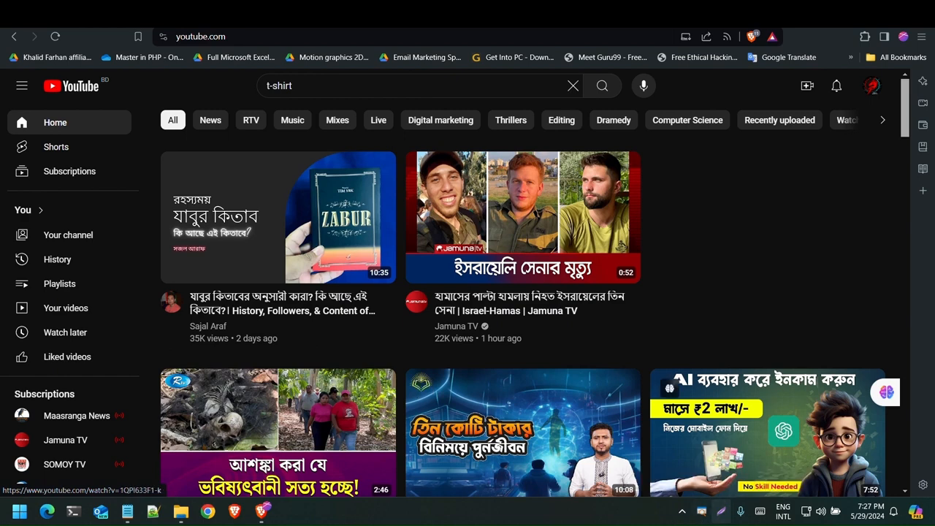
Check which general hotkey is assigned in Lightshot's options and close the options.
right_click(720, 515)
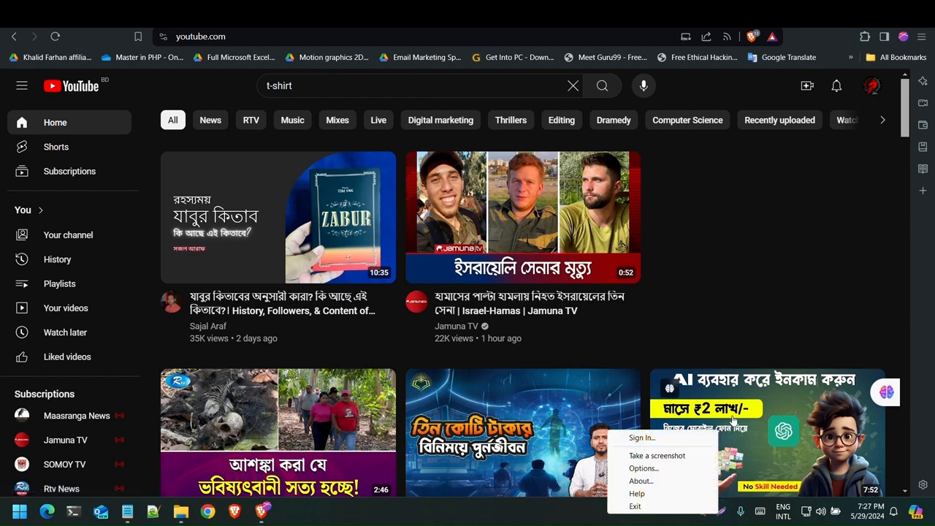
left_click(652, 471)
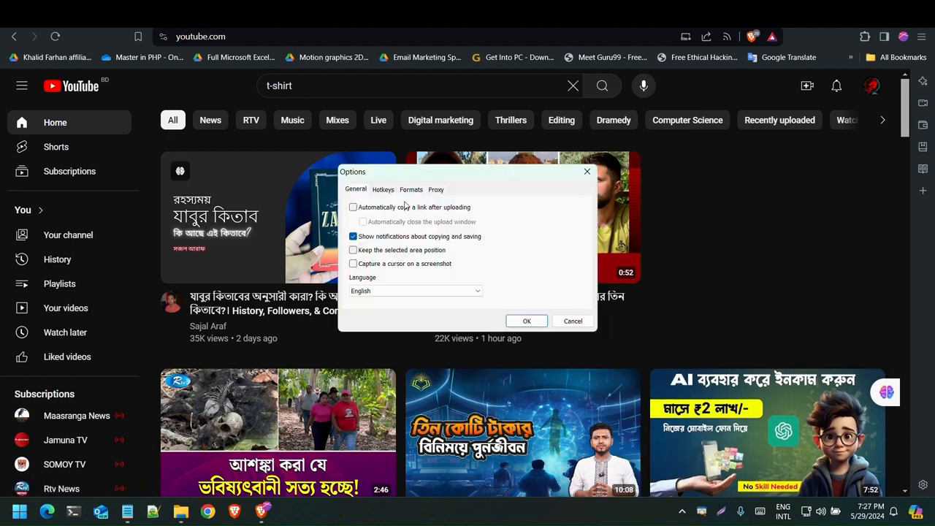
left_click(384, 190)
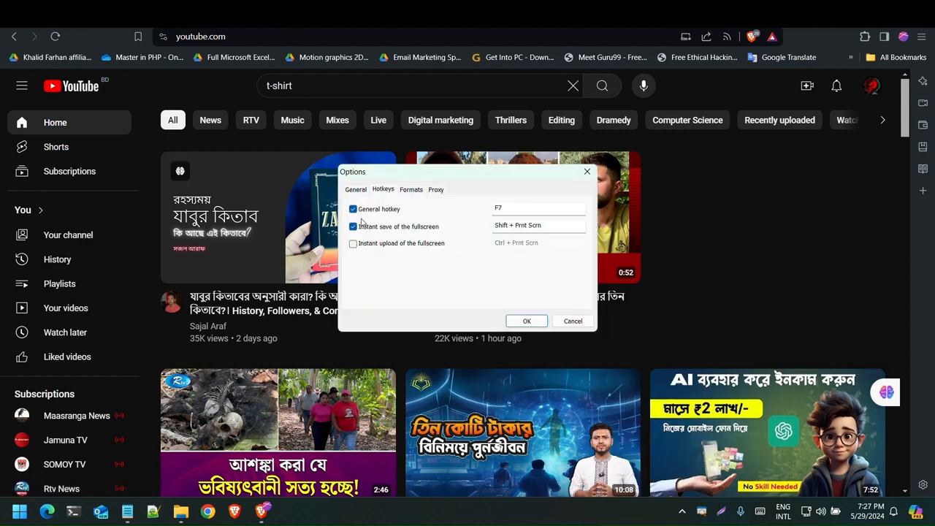
left_click(504, 207)
left_click(528, 321)
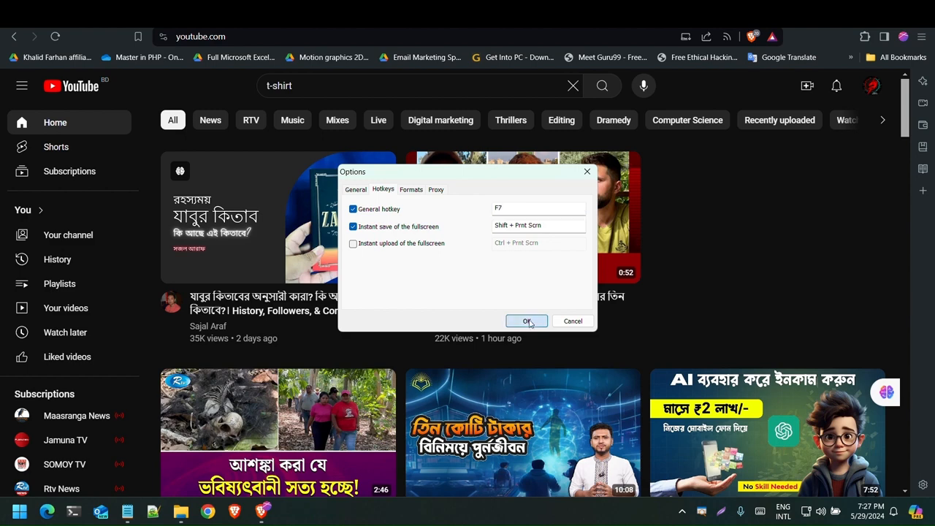
Capture the list of "t-shirt" search suggestions with Lightshot and copy the image to the clipboard.
left_click(302, 87)
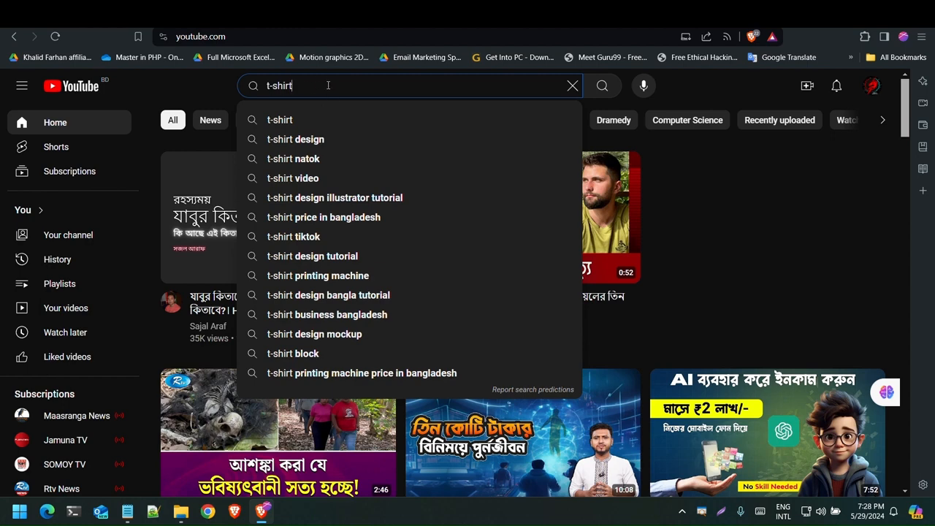
key("Print")
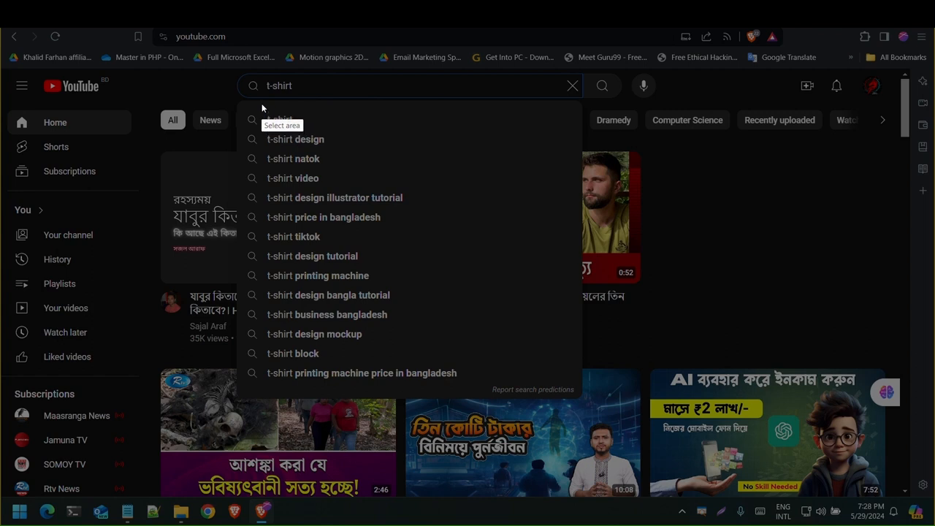
mouse_move(262, 103)
left_mouse_down()
mouse_move(340, 196)
mouse_move(413, 329)
mouse_move(467, 384)
left_mouse_up()
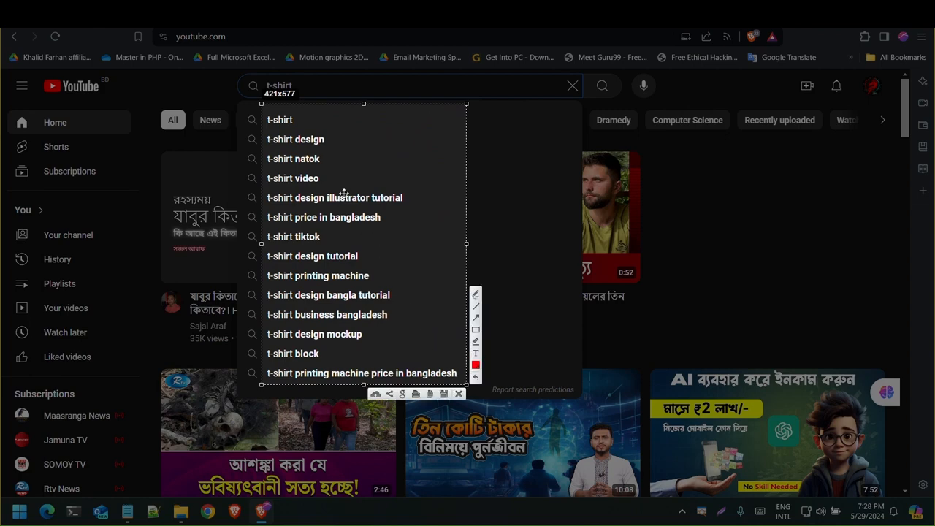
right_click(346, 169)
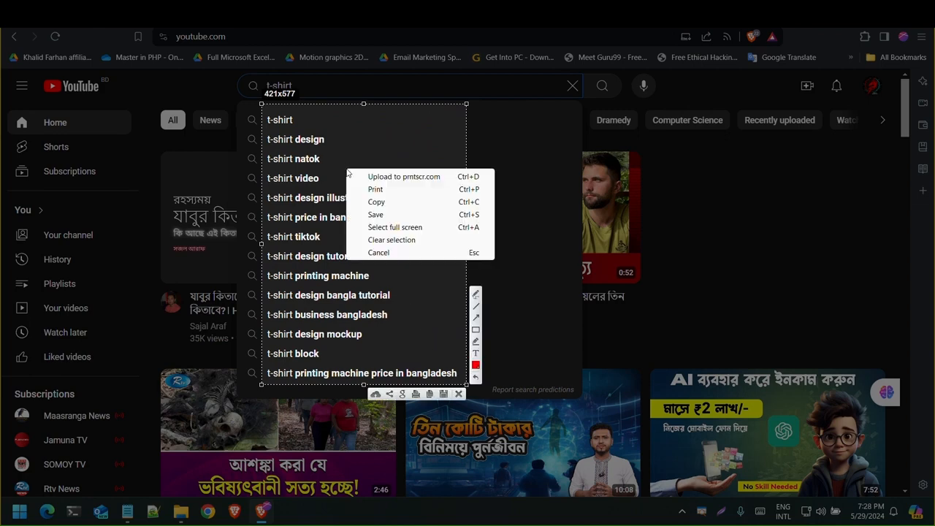
left_click(388, 202)
Open the imagetotext.io image-to-text converter in a new browser tab.
key("ctrl+t")
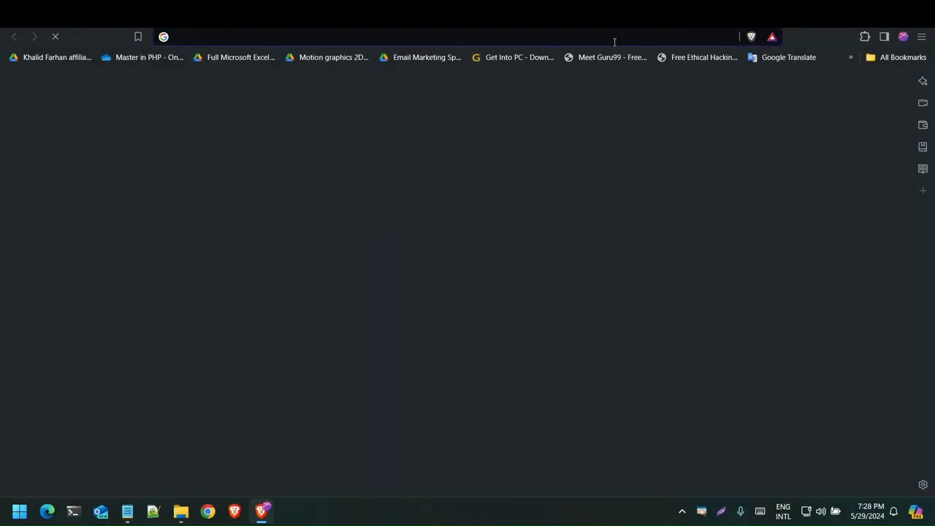
type("imageto")
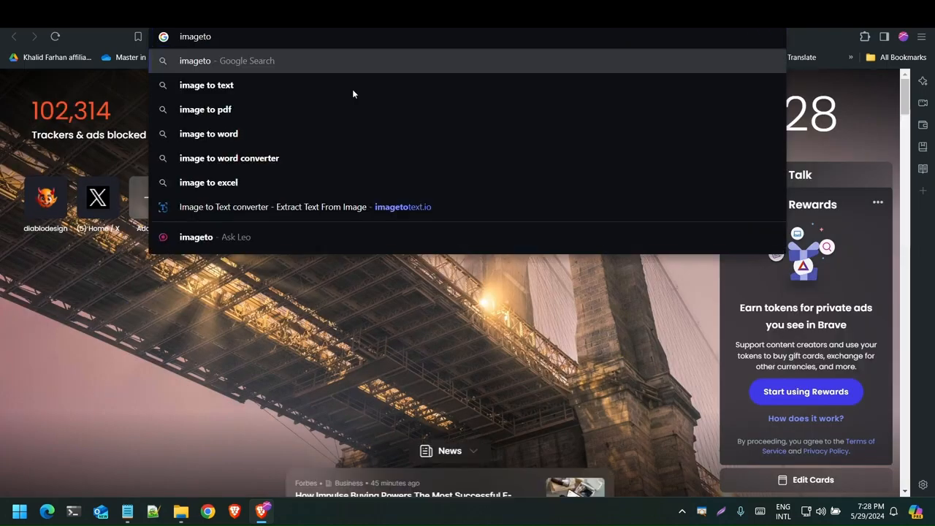
left_click(336, 211)
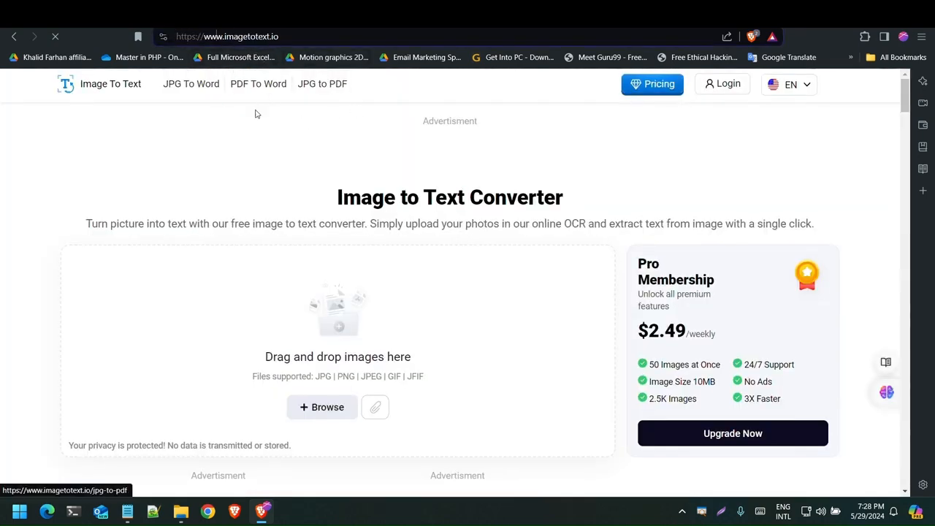
Paste the copied screenshot into the converter and extract its text.
scroll(322, 259, "down", 2)
scroll(451, 283, "up", 2)
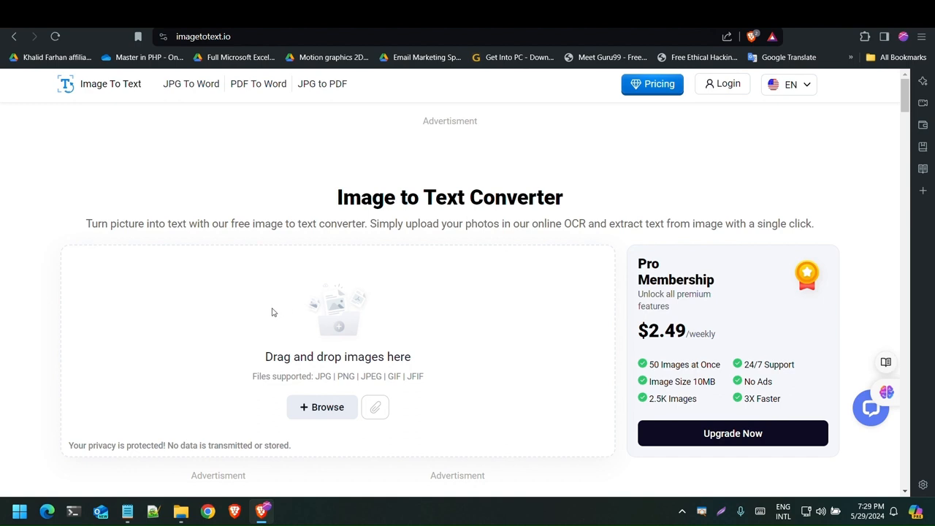
key("ctrl+v")
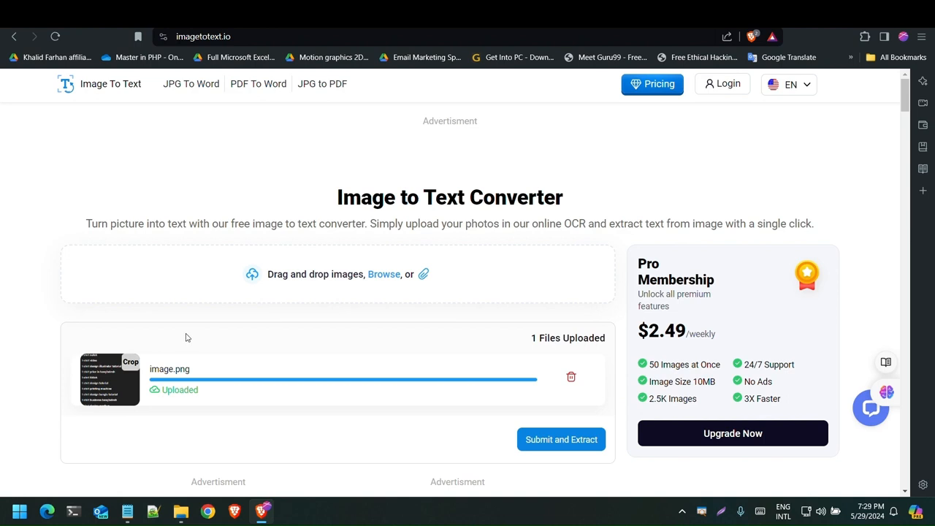
scroll(236, 361, "down", 1)
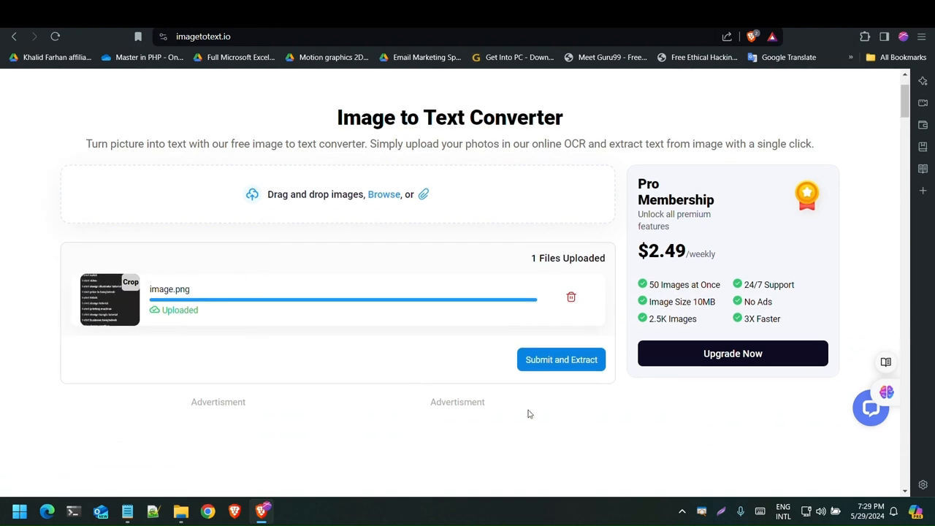
left_click(564, 365)
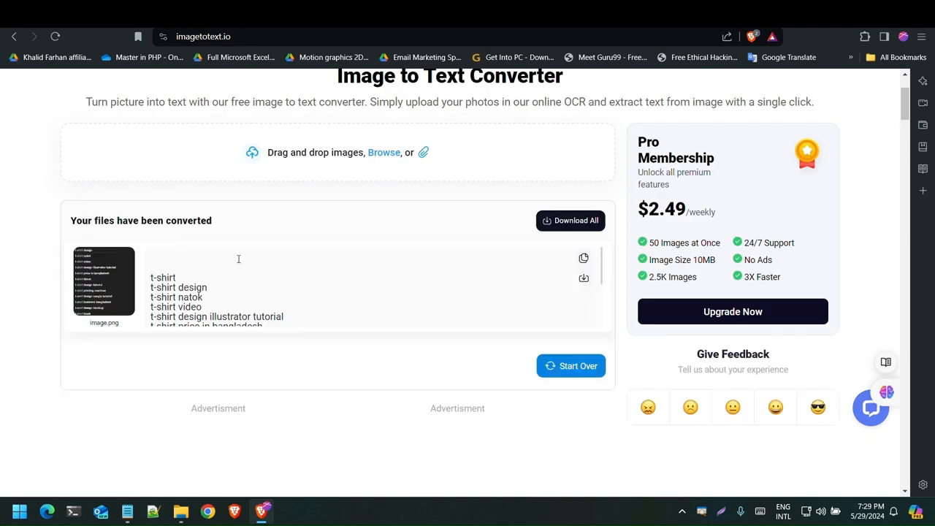
Review the extracted t-shirt keywords and copy the converted text.
scroll(278, 293, "down", 3)
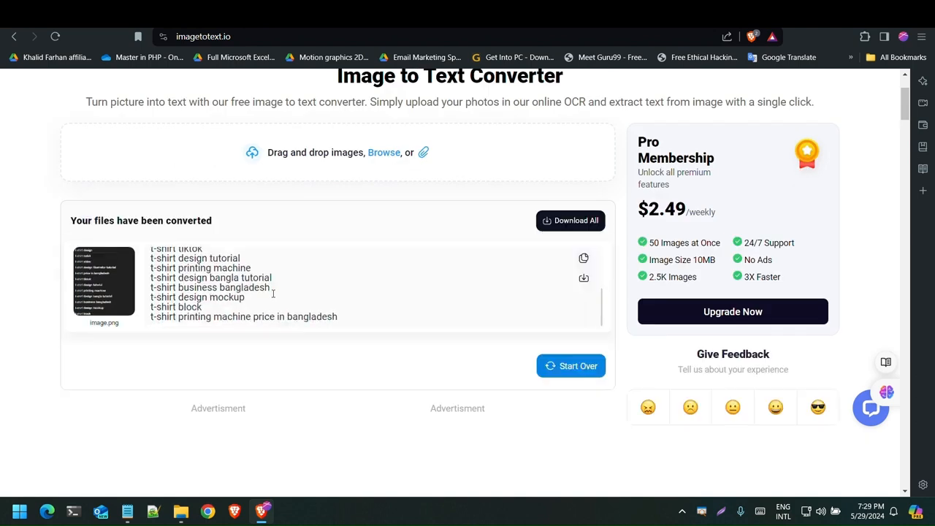
scroll(259, 294, "up", 3)
scroll(241, 296, "down", 3)
scroll(221, 298, "up", 3)
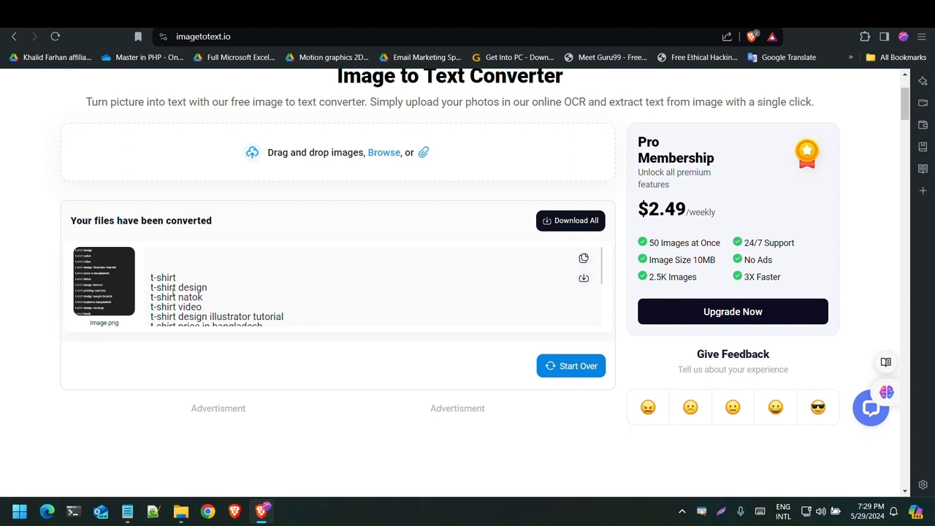
left_click(584, 260)
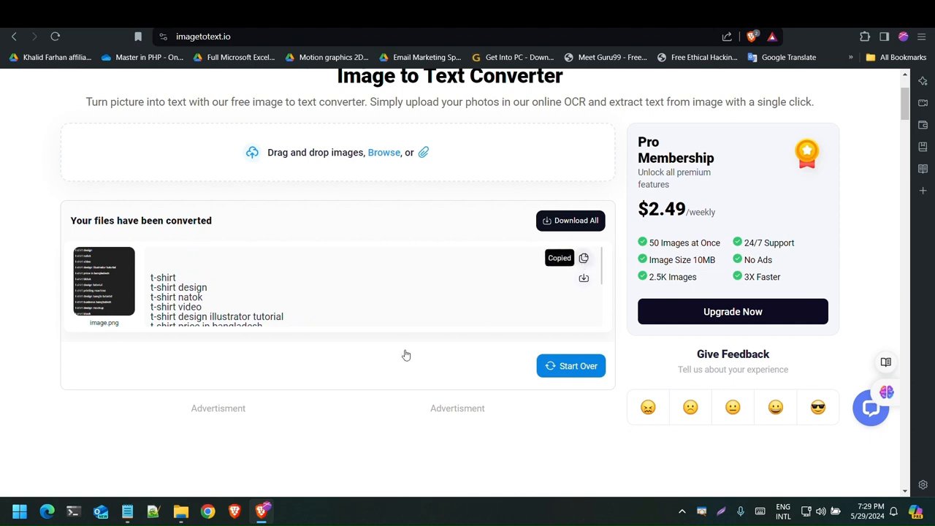
Switch to Notepad, paste the extracted keywords several blank lines below name="keywords", and minimize the window.
left_click(127, 511)
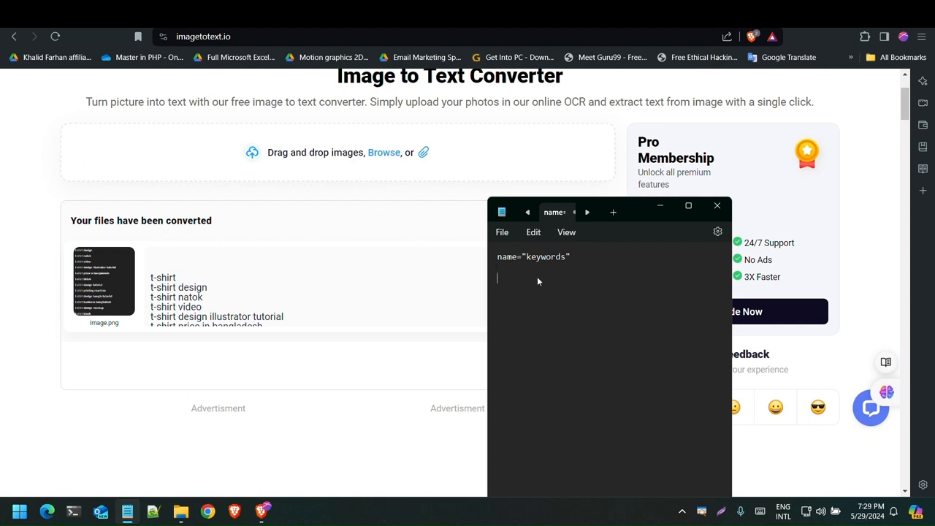
key("Return")
key("Return")
key("Return")
key("Return")
key("Return")
key("ctrl+v")
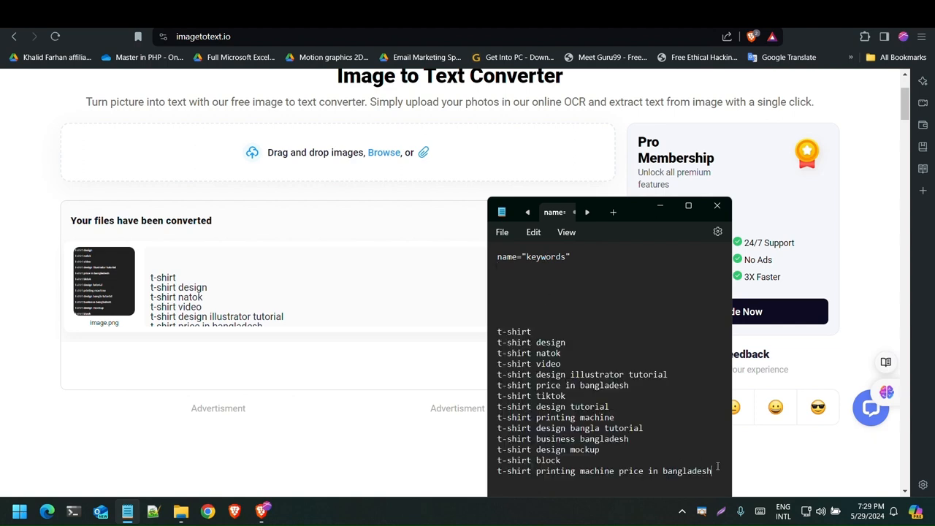
scroll(717, 464, "down", 2)
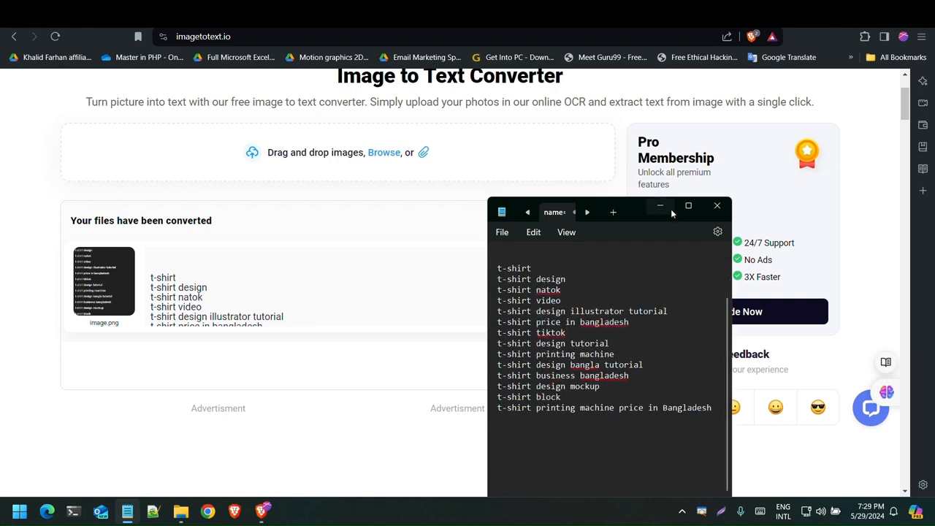
left_click(666, 208)
Return to the YouTube tab and extend the search term to "t-shirt for business" to list its suggestions.
left_click(307, 16)
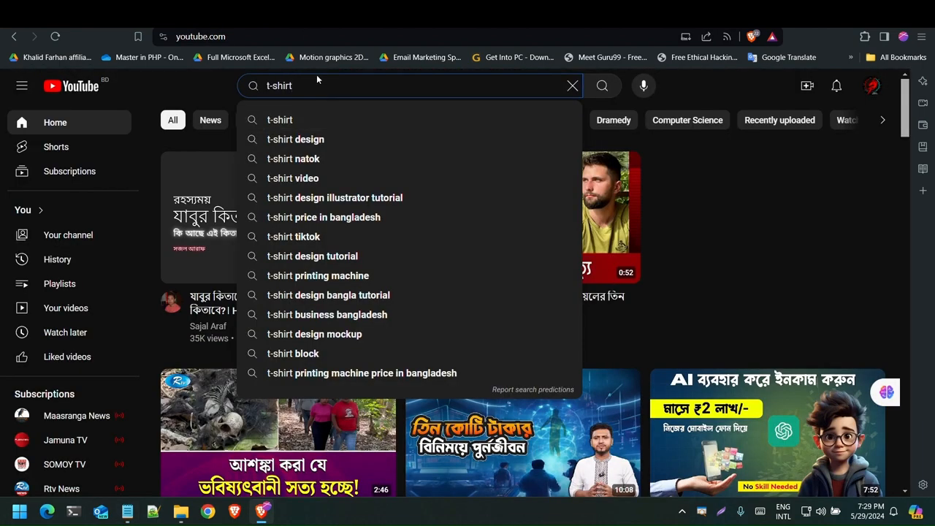
type("for")
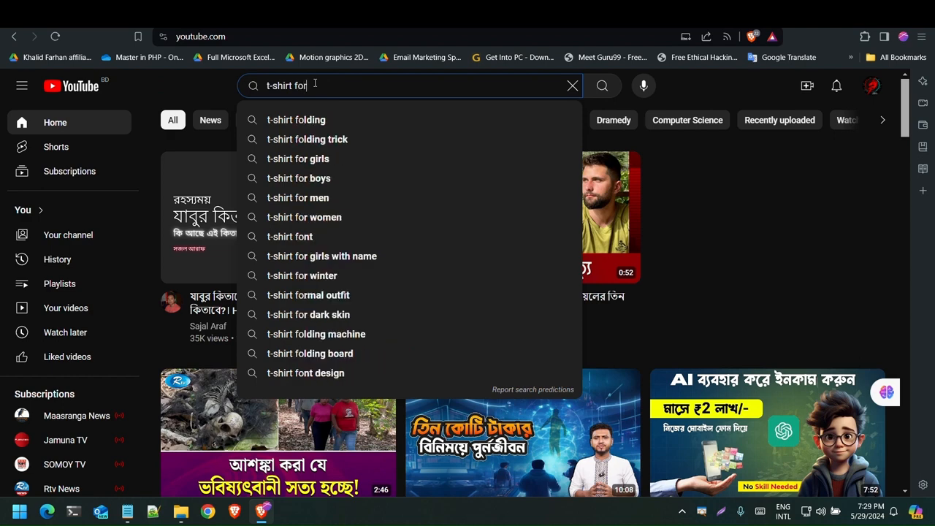
type(" bus")
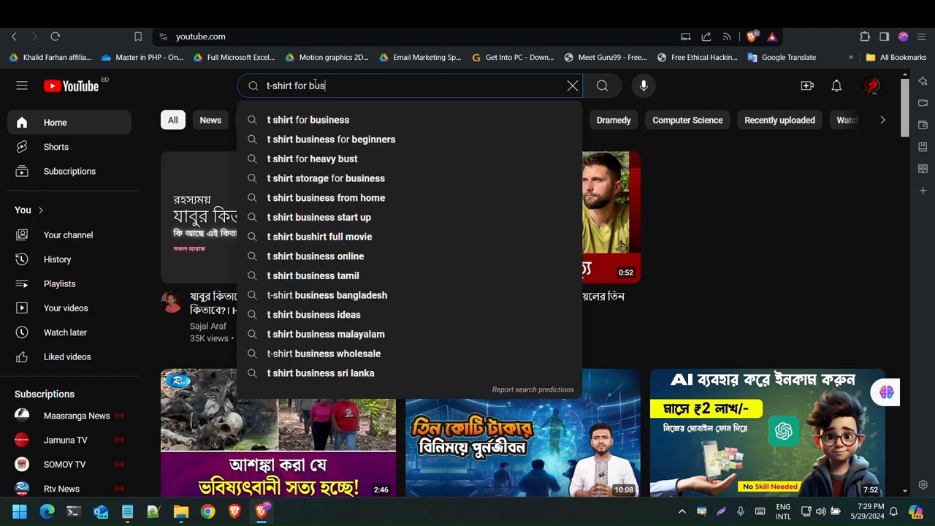
type("iness")
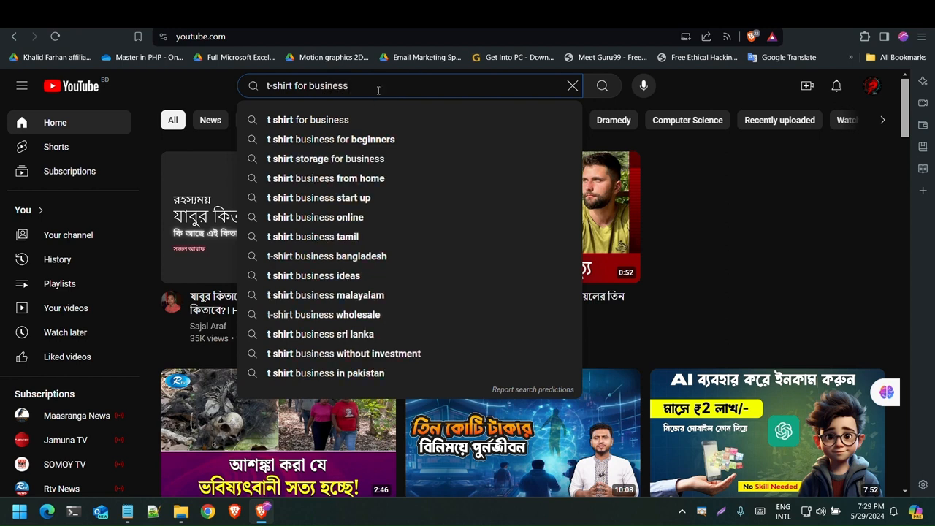
Capture the list of search suggestions for "t-shirt for business" as an area screenshot and copy it.
key("Print")
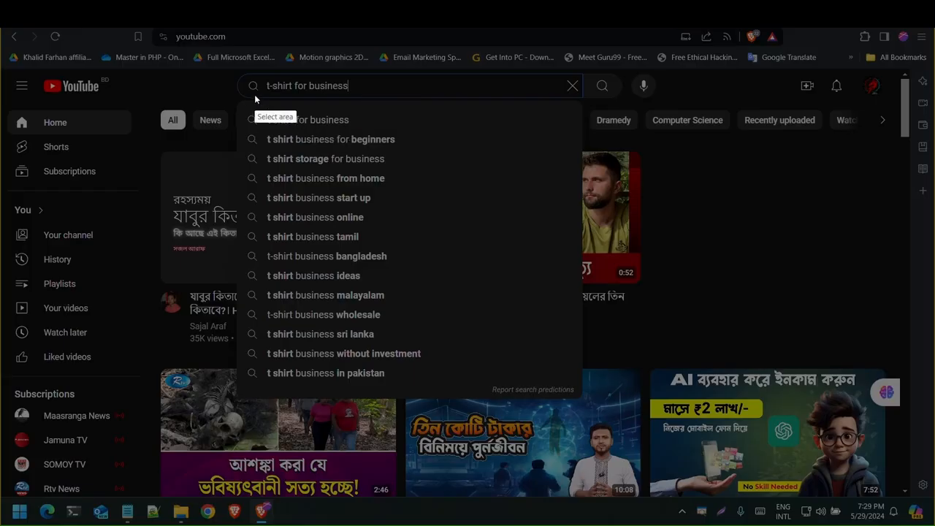
left_click_drag(258, 103, 441, 382)
right_click(302, 191)
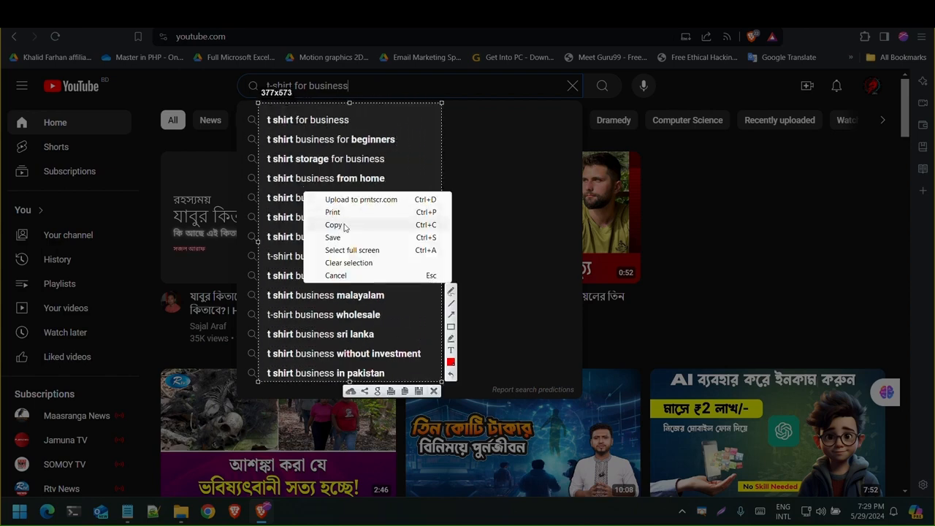
left_click(332, 227)
Switch to the image-to-text converter, start over, paste the copied screenshot and extract its text.
left_click(562, 15)
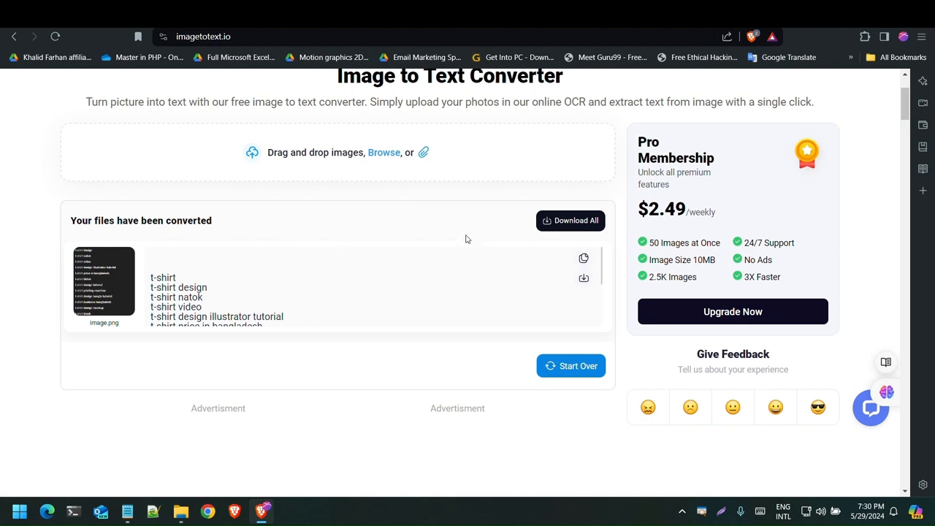
left_click(559, 366)
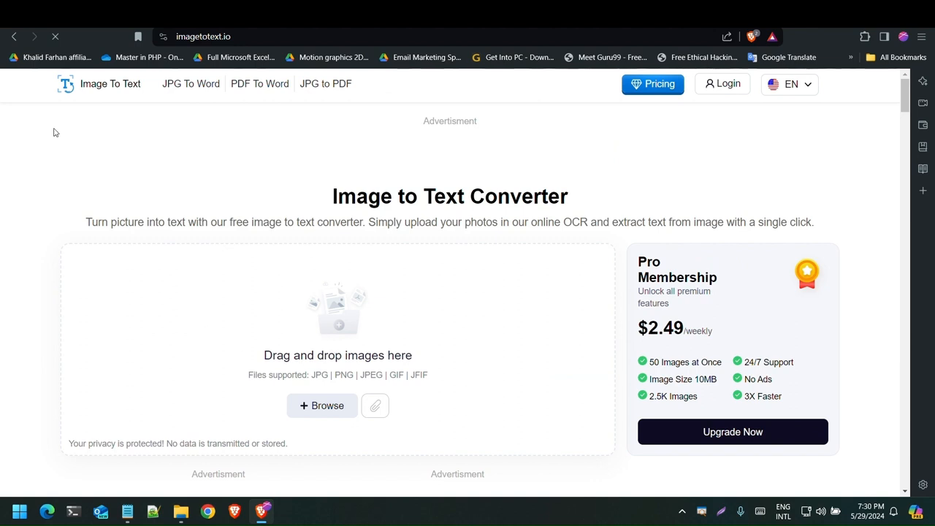
key("ctrl+v")
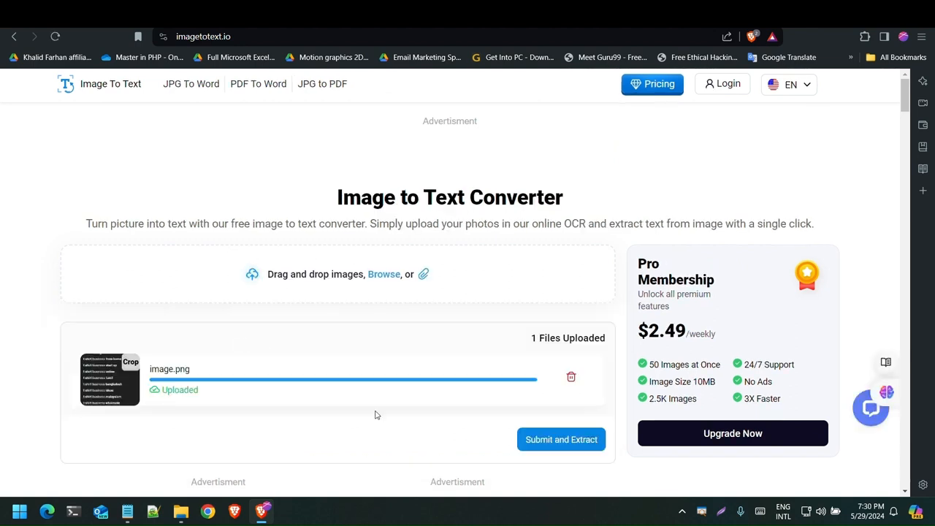
left_click(586, 445)
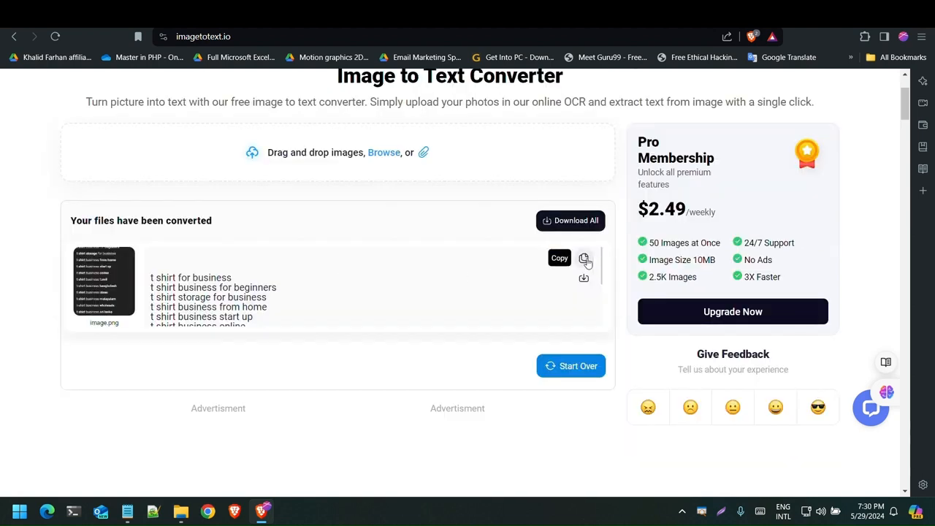
Copy the converted text and paste it in Notepad below the existing t-shirt keyword list.
left_click(584, 257)
left_click(127, 511)
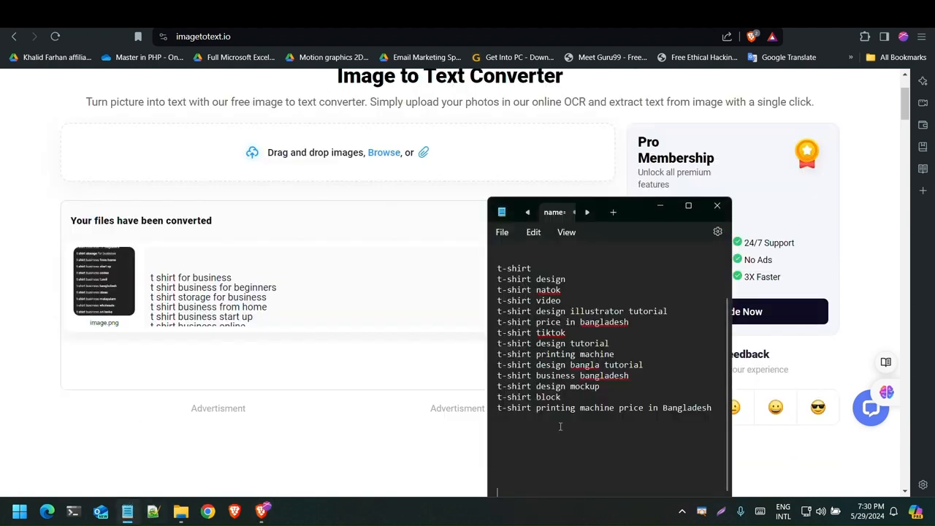
left_click(509, 420)
key("ctrl+v")
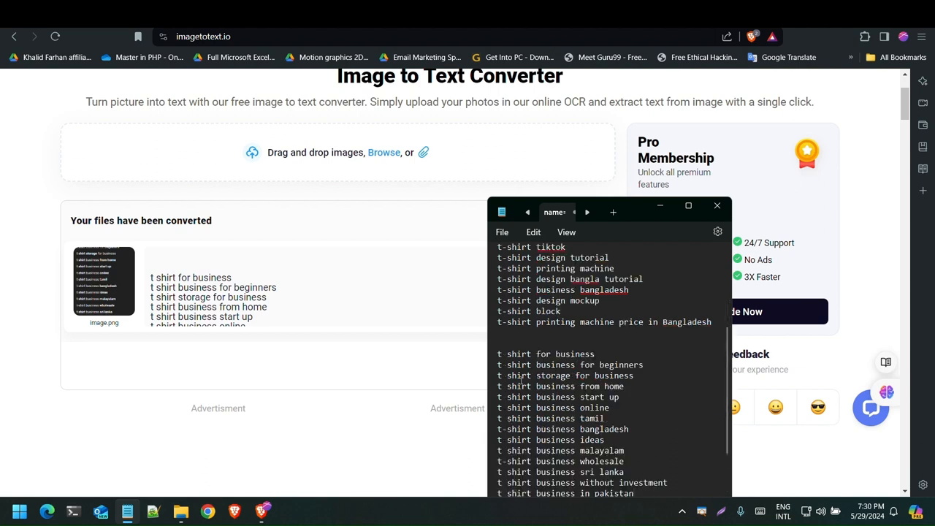
Remove the blank lines between the two pasted keyword lists, then maximize the Notepad window to review all keywords.
left_click(507, 336)
key("Delete")
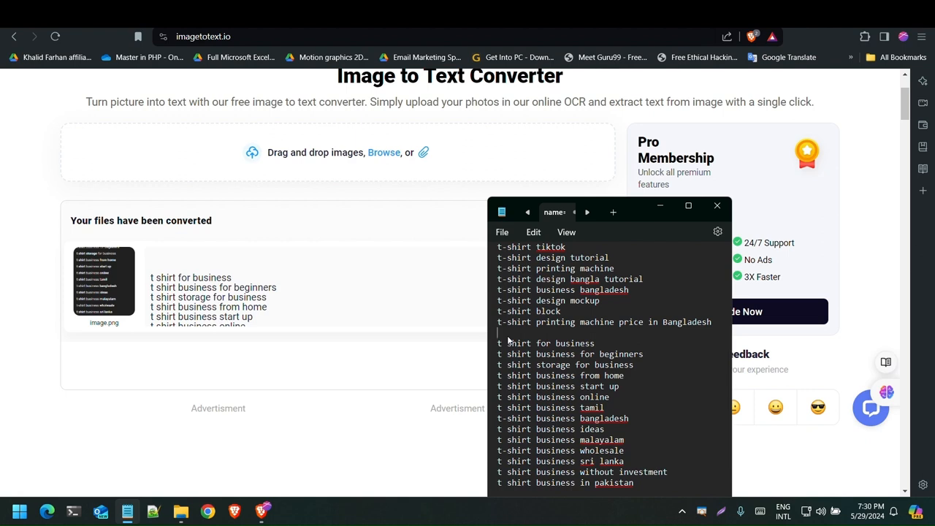
key("BackSpace")
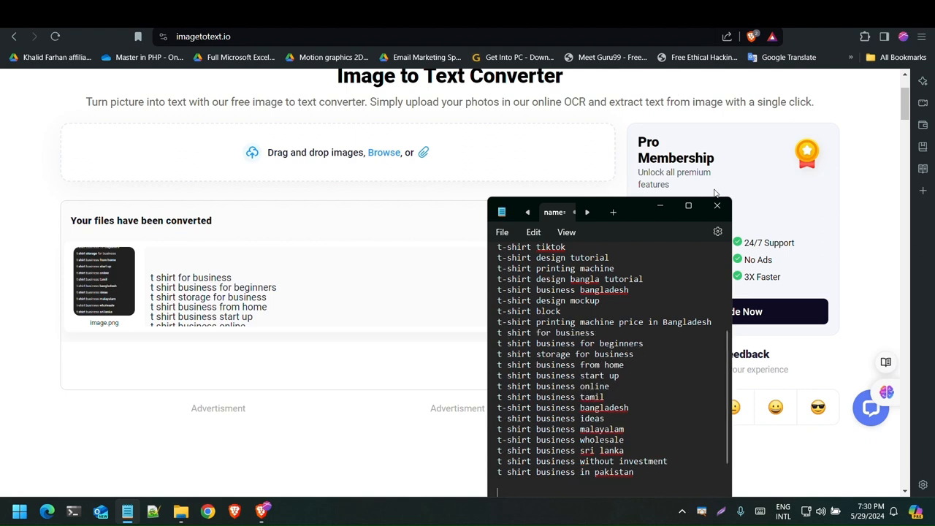
left_click(688, 206)
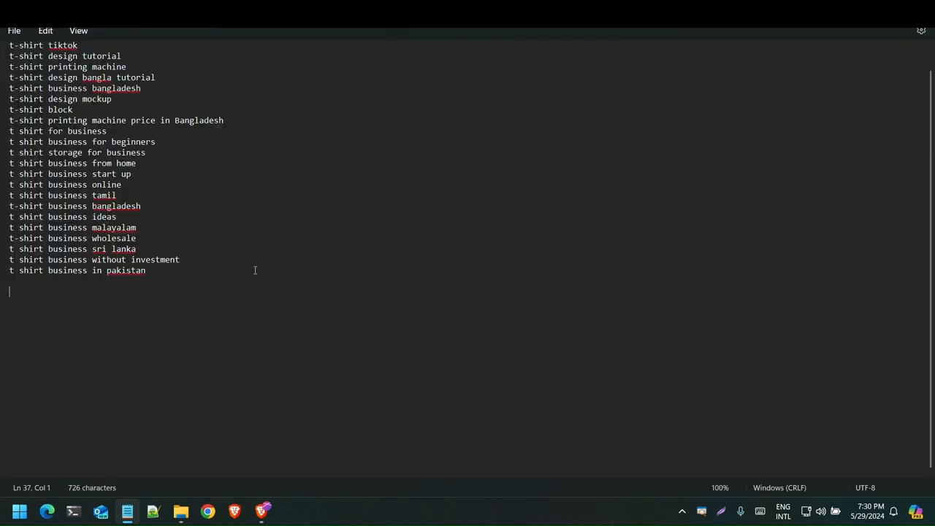
scroll(255, 271, "up", 5)
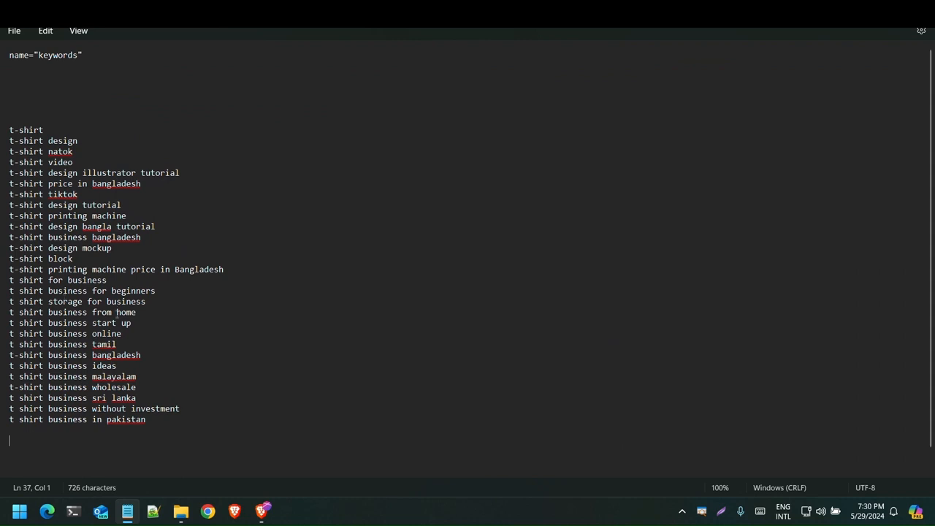
left_click(127, 347)
Return to the YouTube tab, remove "for business" from the search term, and search for the suggestion "t-shirt design".
left_click(268, 514)
left_click(252, 14)
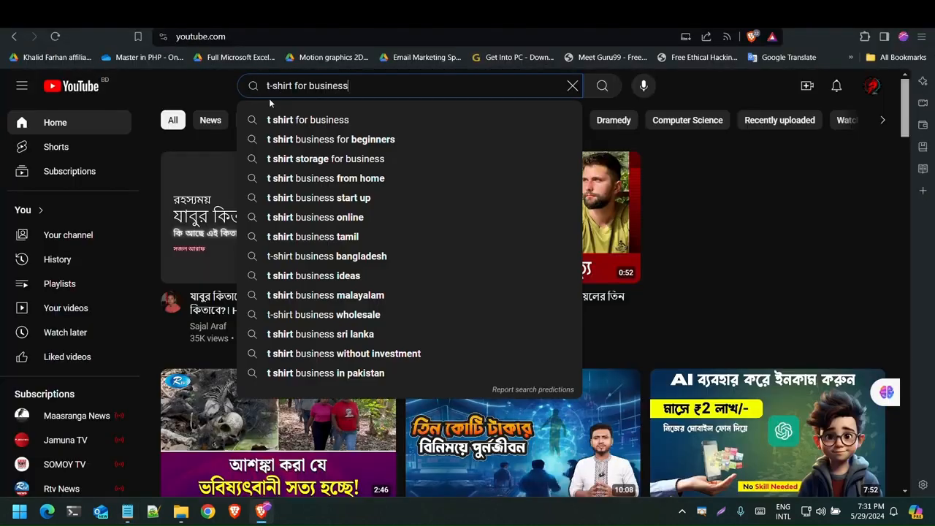
double_click(303, 86)
left_click_drag(321, 87, 384, 92)
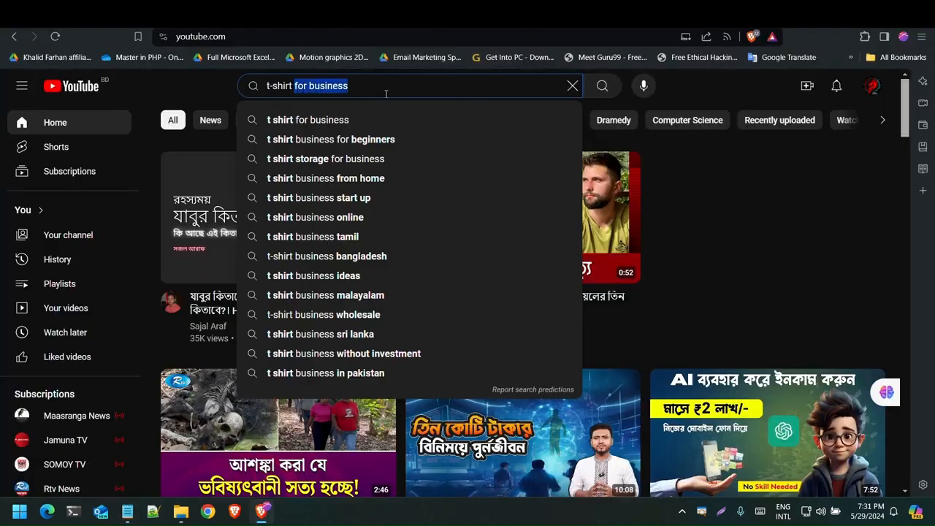
key("BackSpace")
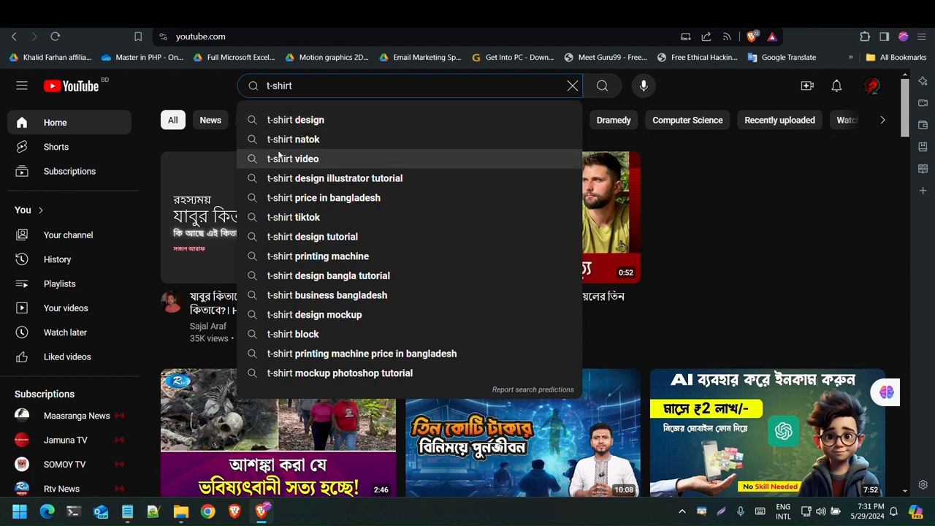
left_click(292, 120)
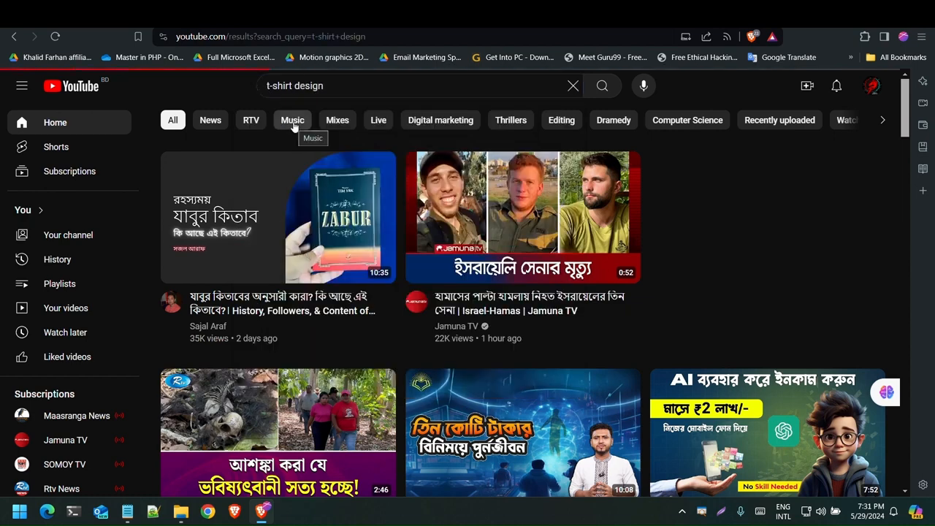
Open the video "T shirt Design Photoshop CS6" from the results in a new tab and view its page source.
scroll(369, 264, "down", 8)
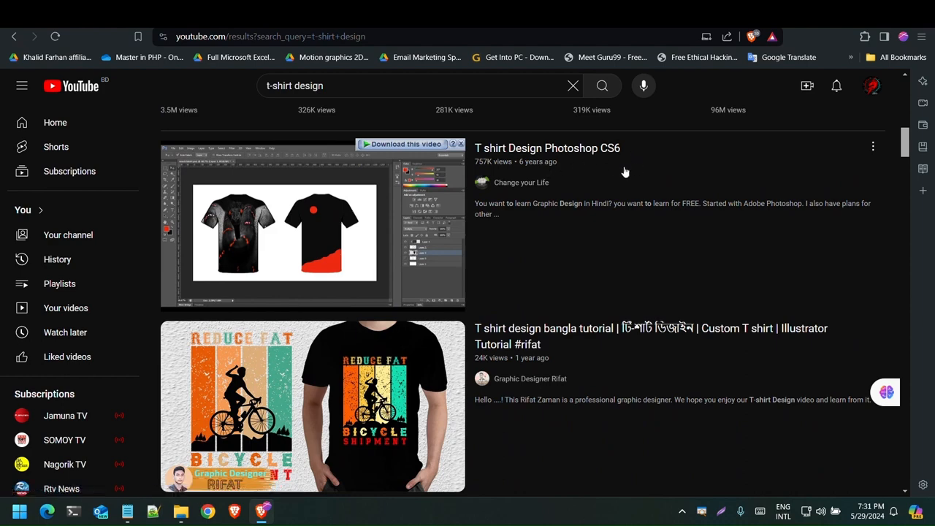
scroll(625, 172, "up", 1)
right_click(306, 257)
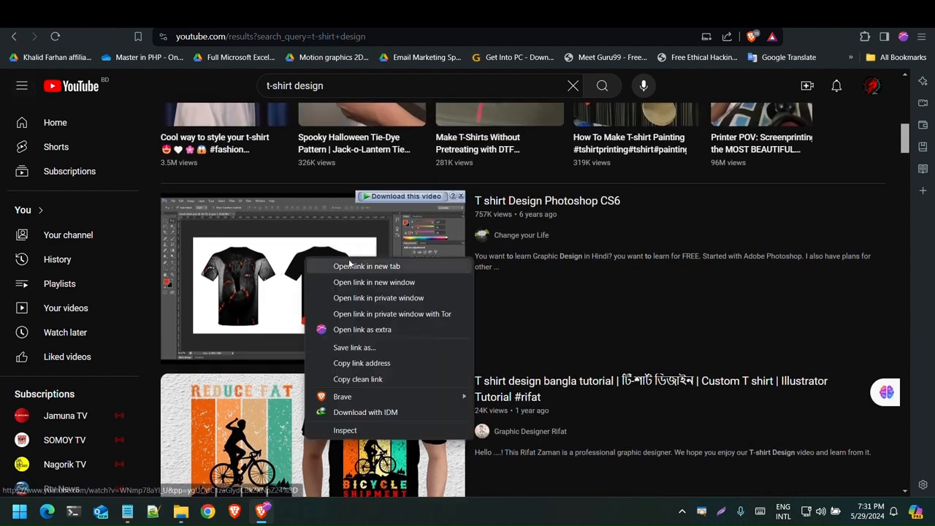
left_click(350, 264)
left_click(358, 16)
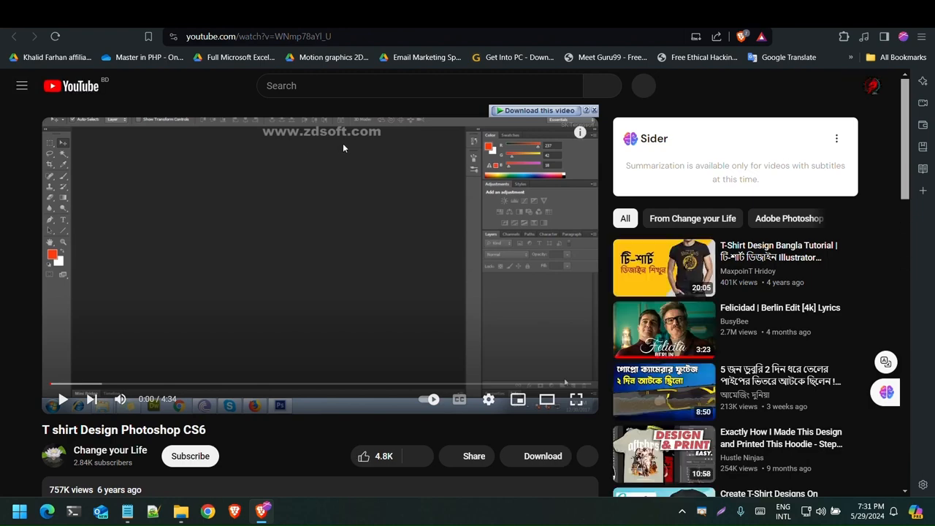
key("ctrl+u")
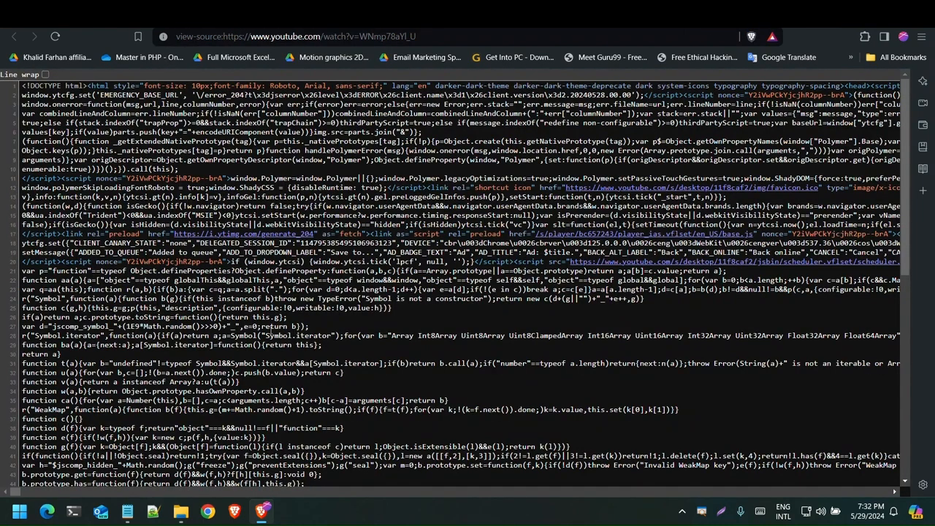
Copy name="keywords" from the first line of the Notepad file and find it in the video's page source.
mouse_move(182, 518)
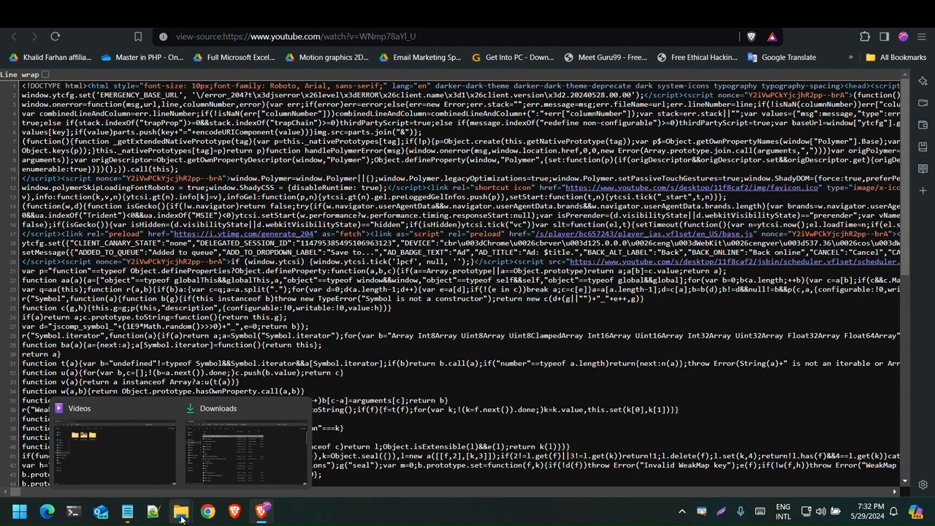
left_click(127, 512)
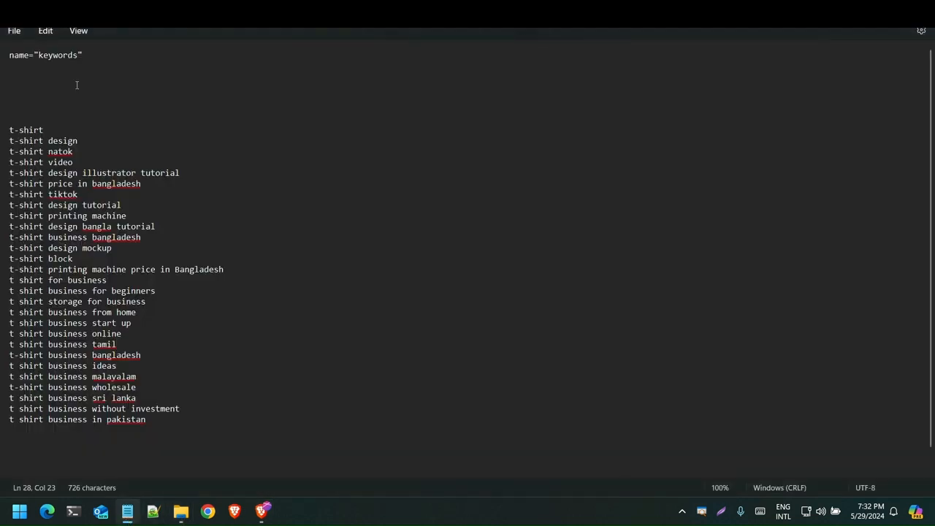
left_click_drag(81, 56, 3, 57)
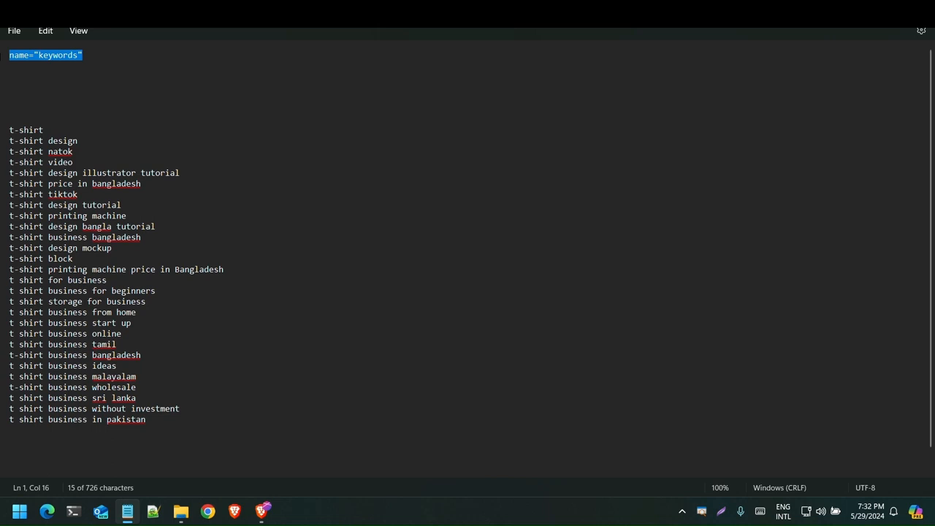
left_click(88, 59)
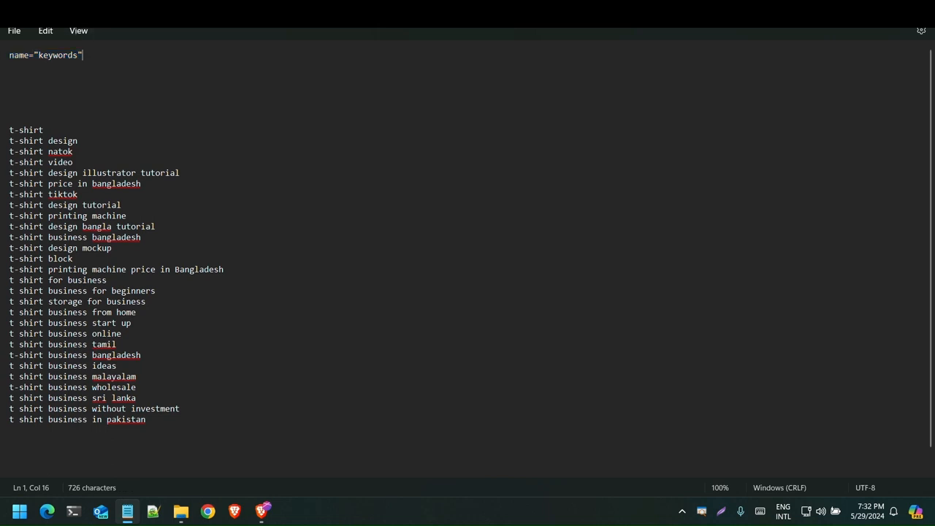
key("alt+Tab")
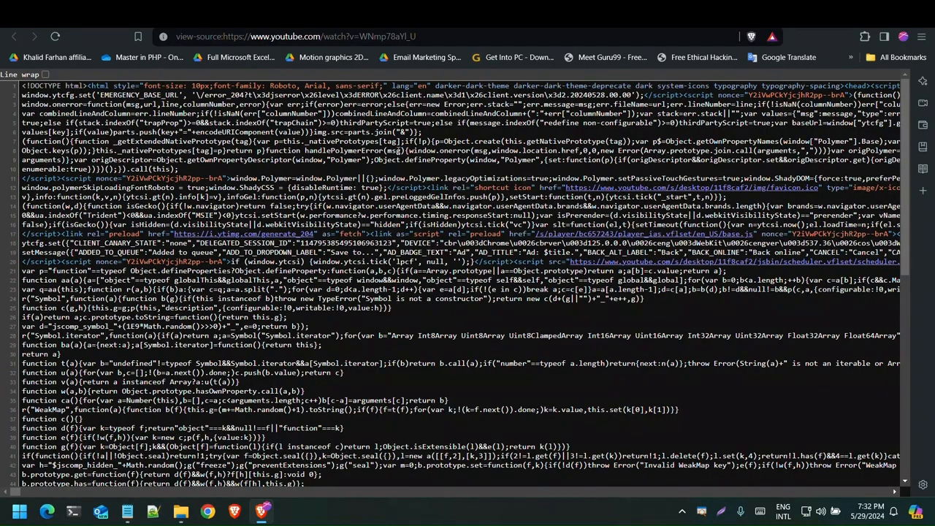
key("ctrl+f")
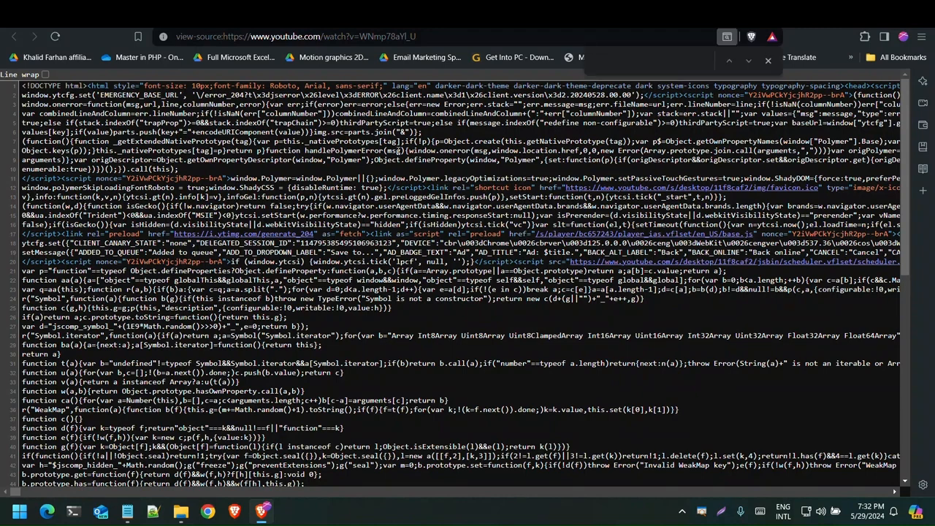
key("ctrl+v")
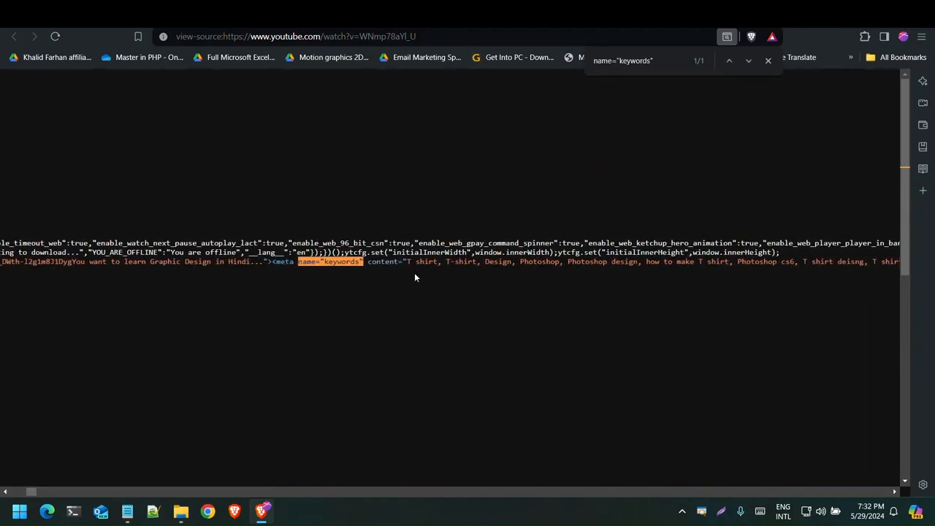
Copy the full content value of the keywords meta tag, from "T shirt" through "spanish".
left_click_drag(407, 261, 575, 286)
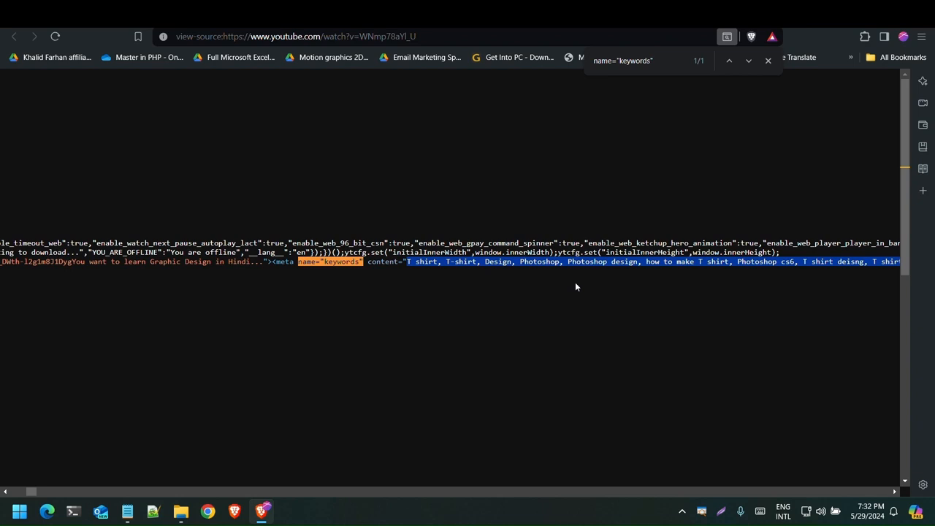
scroll(680, 280, "right", 6)
left_click(679, 280)
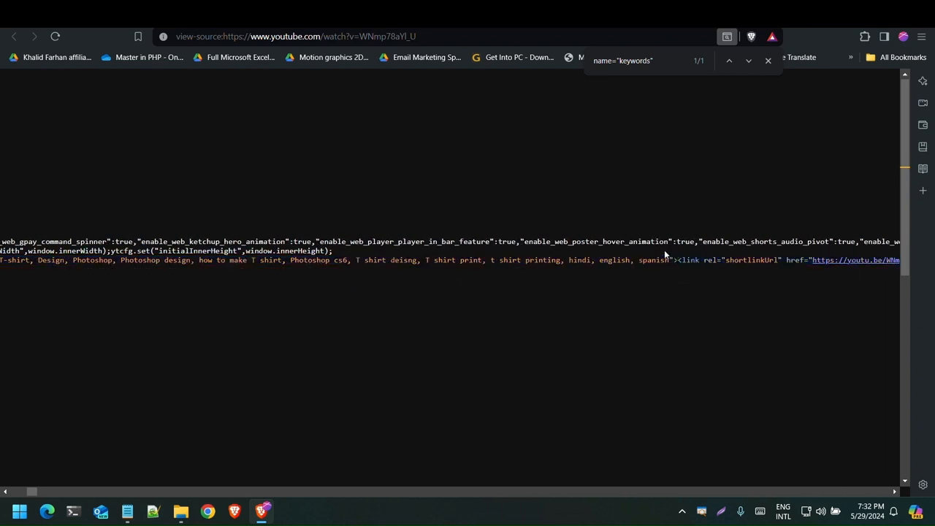
left_click(668, 260, "shift")
key("ctrl+c")
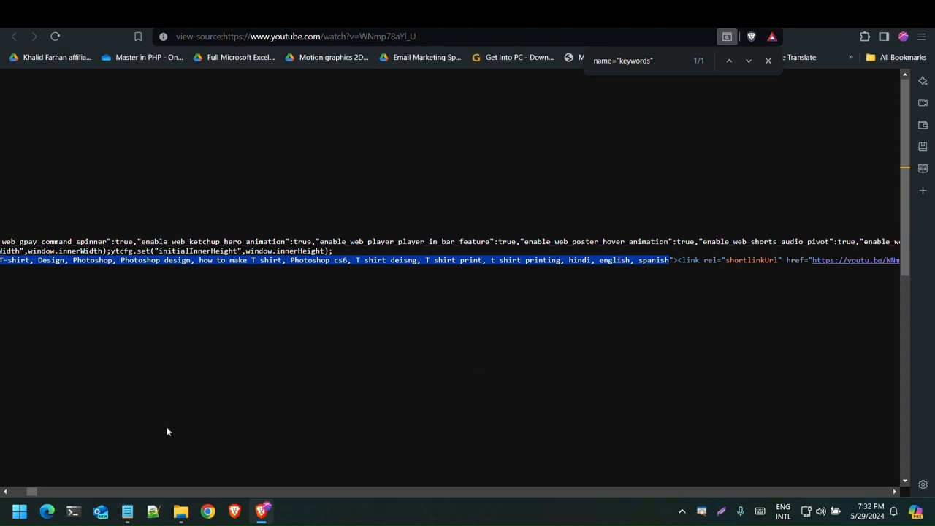
Paste the copied video keywords in Notepad on a new line below "t shirt business in pakistan".
left_click(128, 511)
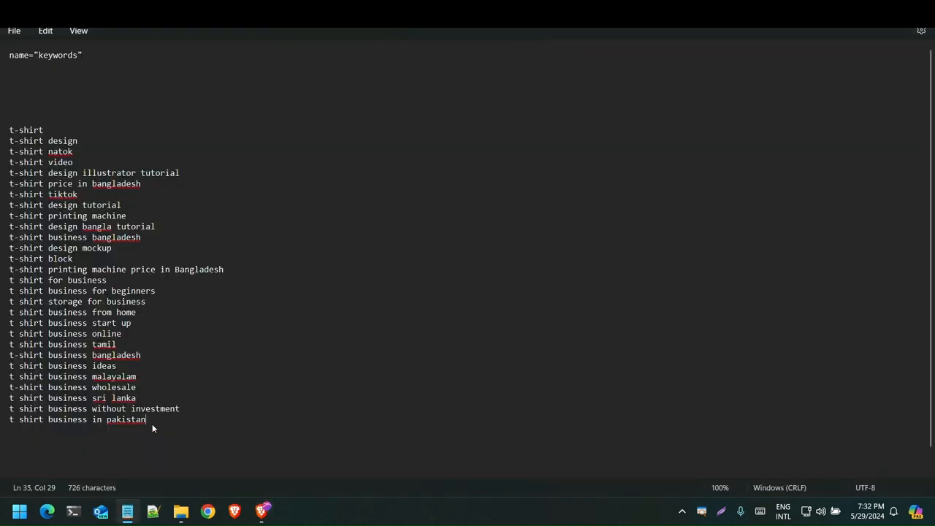
key("Return")
key("ctrl+v")
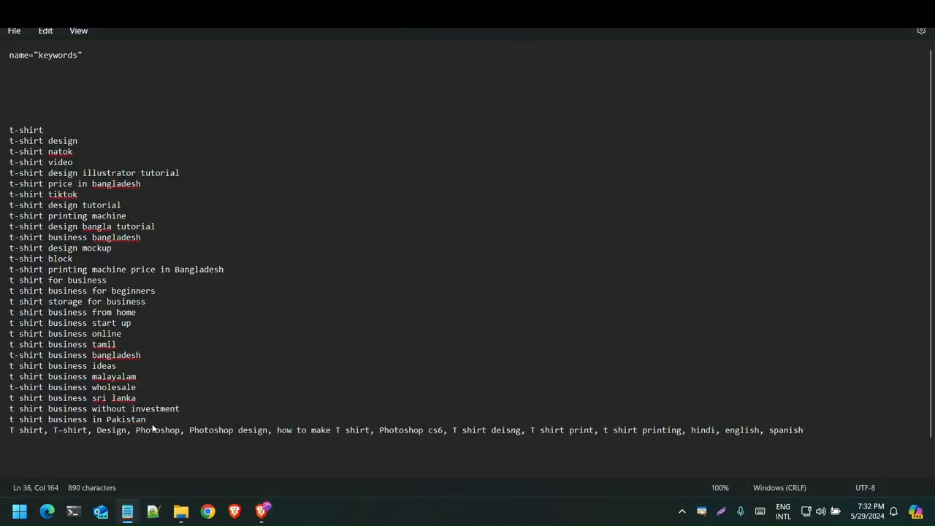
Return to the browser, view the page source of another t-shirt design video and find name="keywords" in it.
left_click(261, 512)
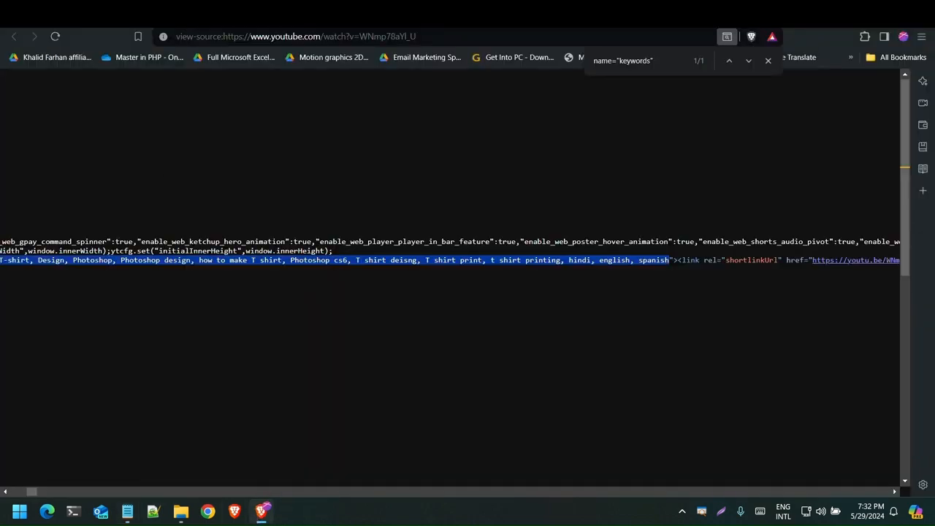
left_click(292, 16)
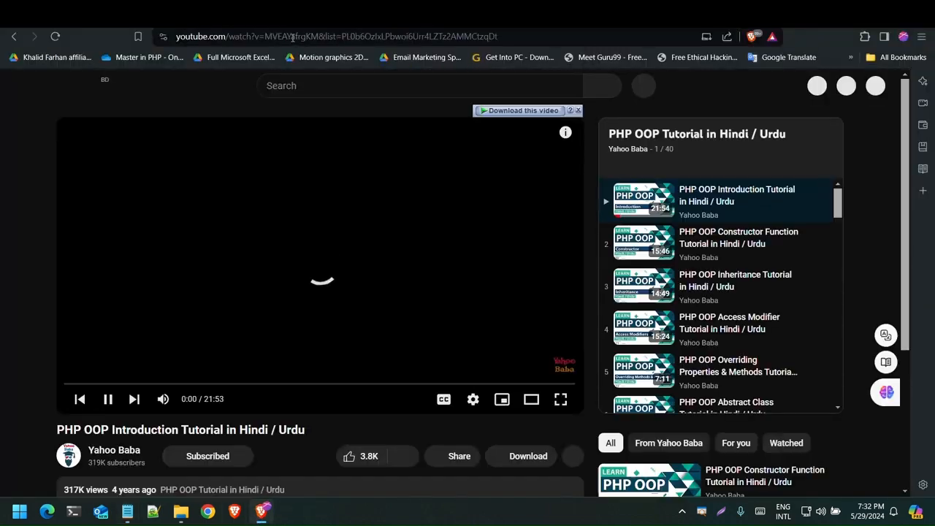
left_click(339, 17)
left_click(376, 16)
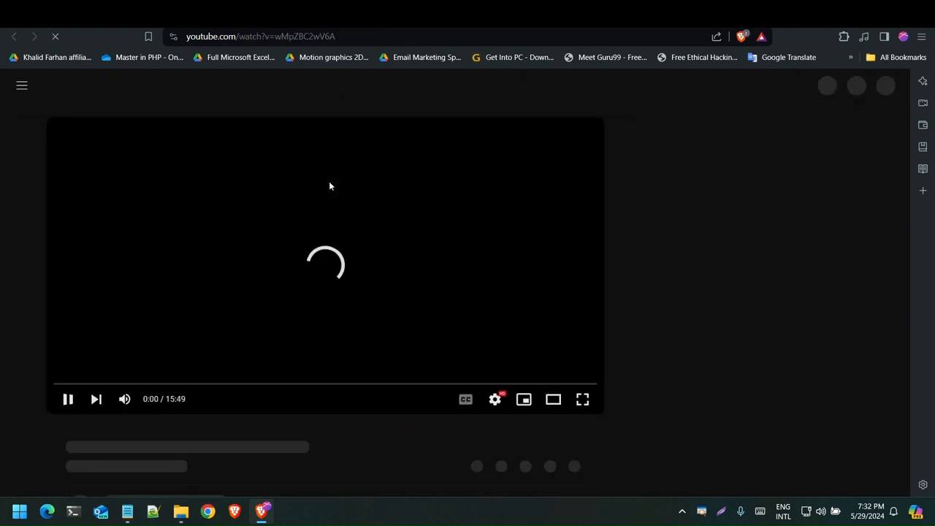
key("ctrl+u")
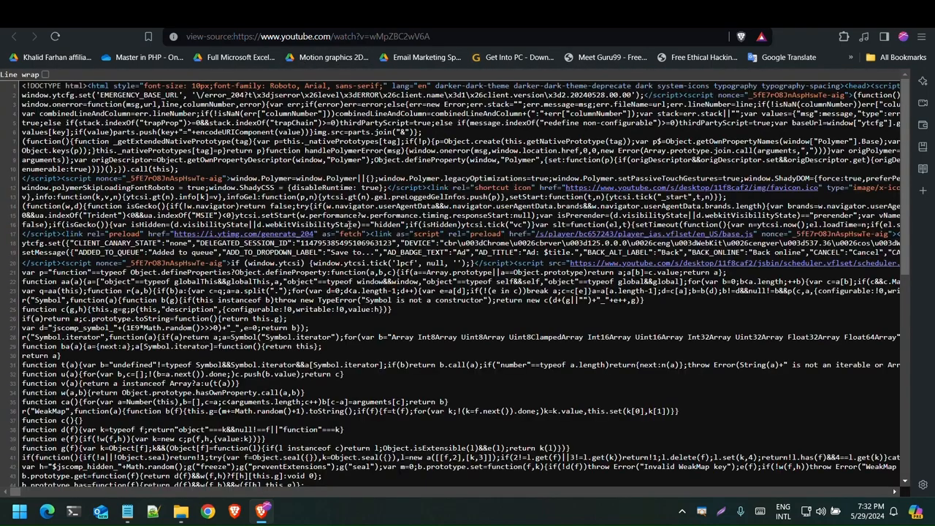
key("ctrl+f")
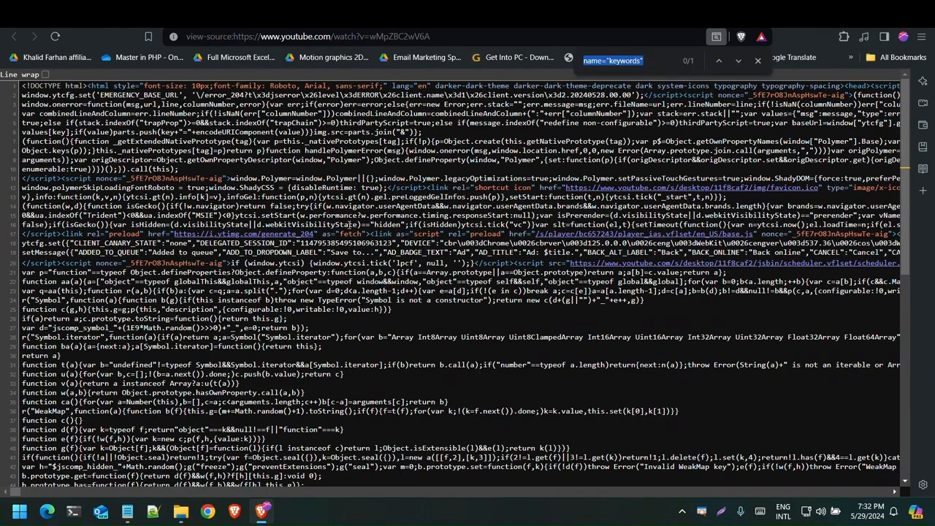
key("Return")
scroll(621, 193, "right", 3)
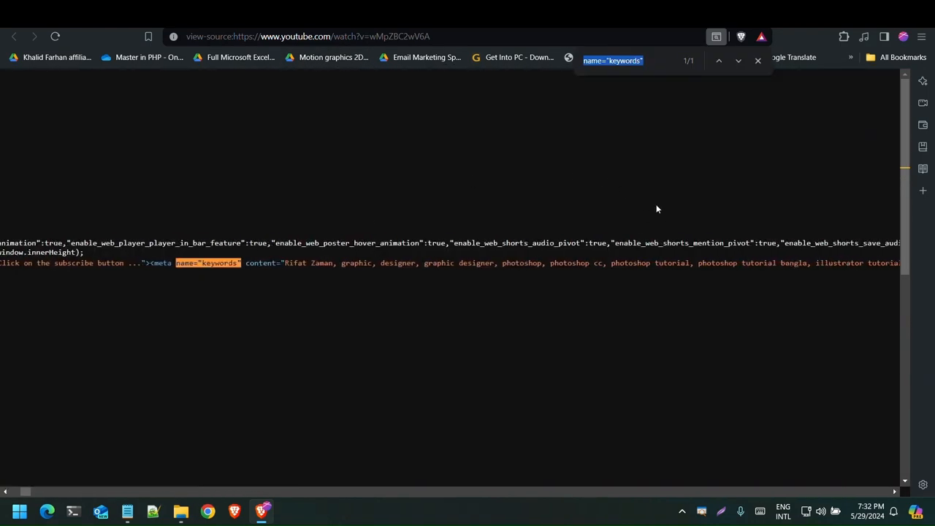
Copy the full content value of the keywords meta tag, ending in "face", and append it in Notepad after "spanish", separated by a comma.
left_click_drag(264, 265, 555, 264)
key("ctrl+c")
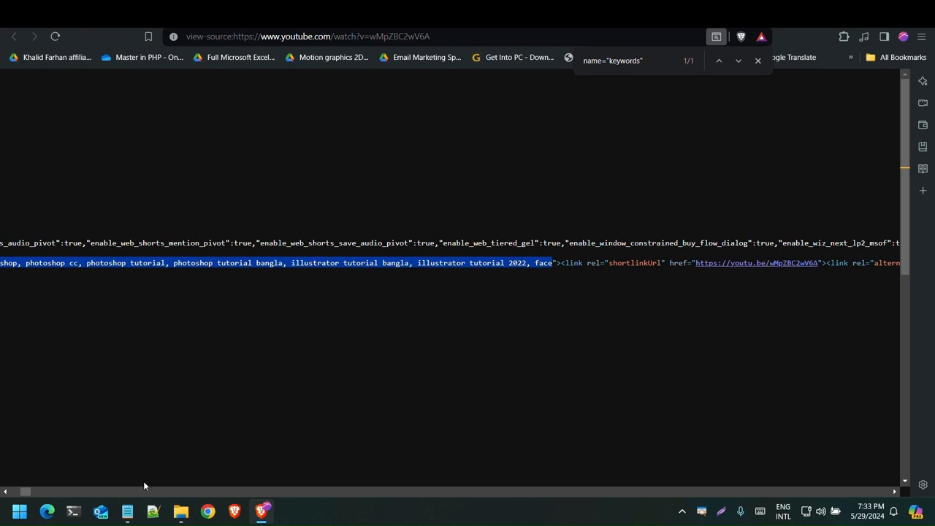
left_click(127, 512)
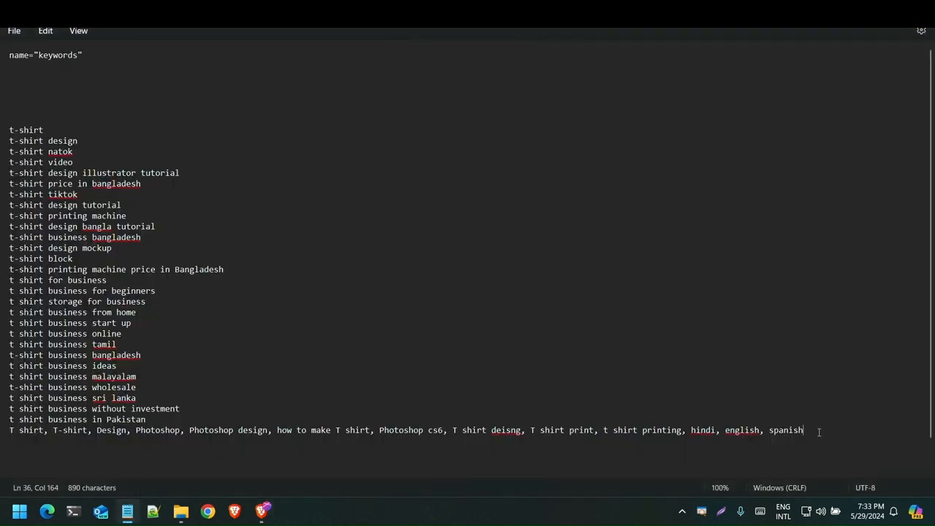
type(",")
key("ctrl+v")
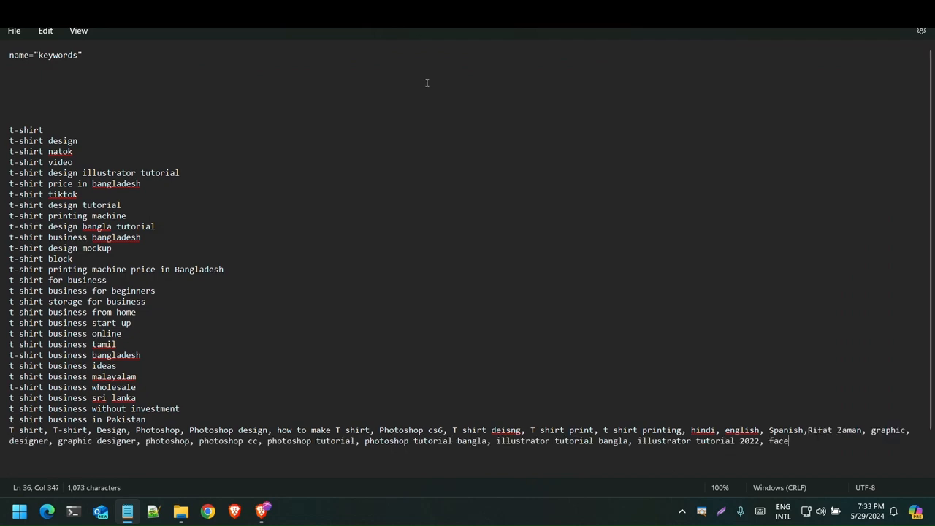
left_click(261, 511)
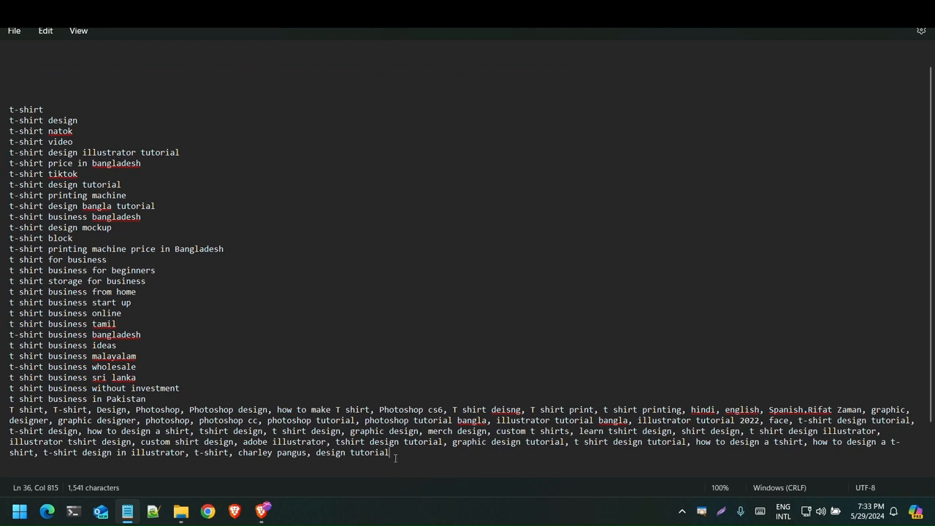
left_click_drag(392, 453, 29, 110)
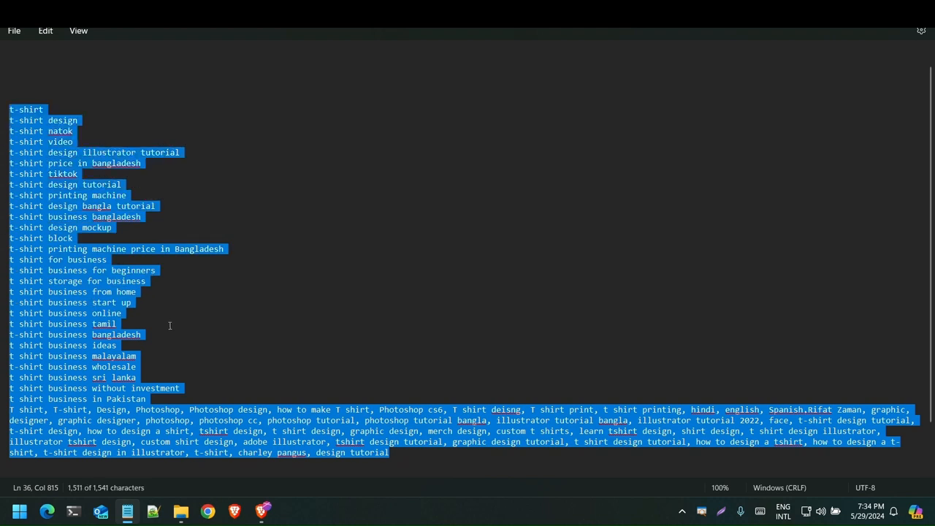
left_click(215, 377)
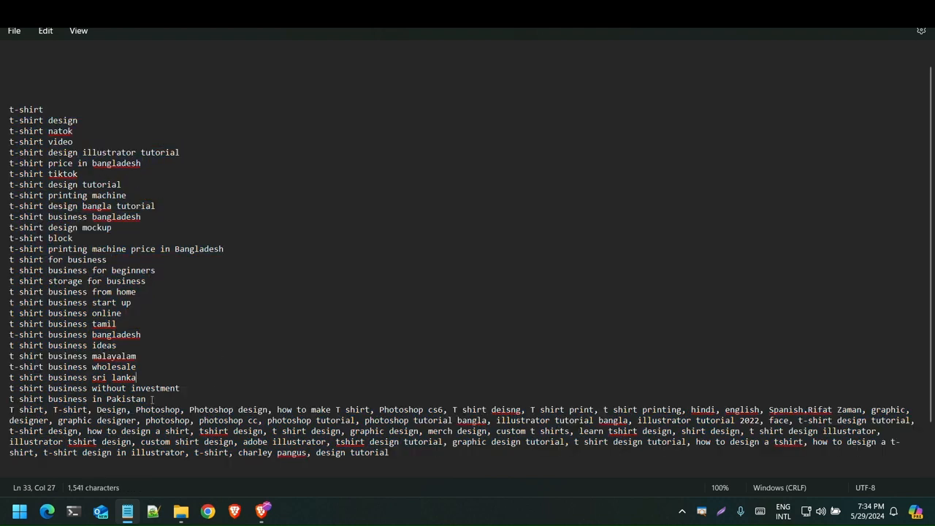
left_click_drag(146, 399, 3, 113)
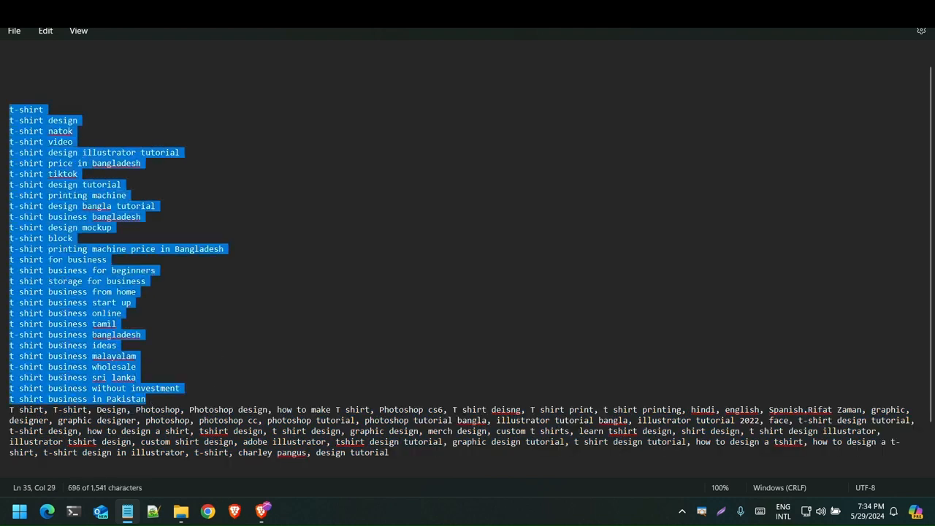
Add a comma at the end of the suggestion lines, from "t-shirt" down to "t shirt business in Pakistan".
left_click(59, 113)
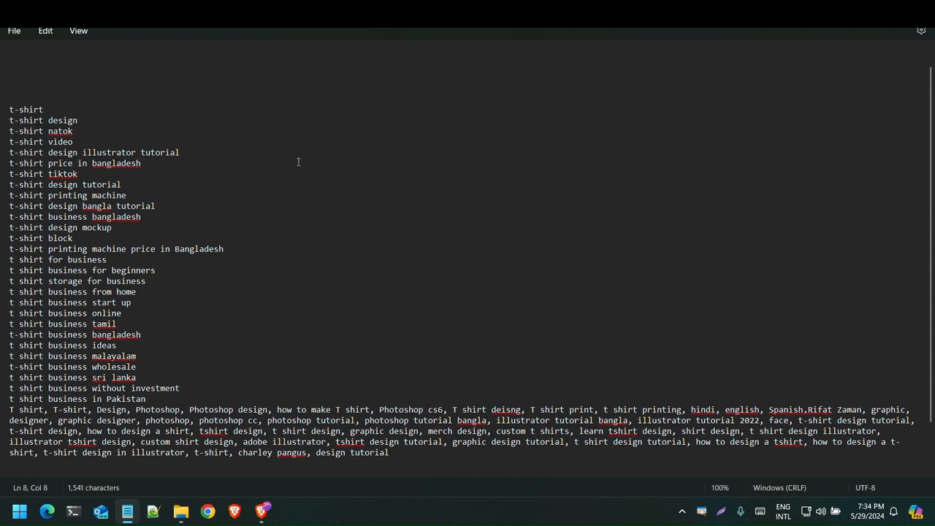
type(",")
left_click(81, 122)
type(",")
left_click(78, 134)
type(",")
left_click(166, 207)
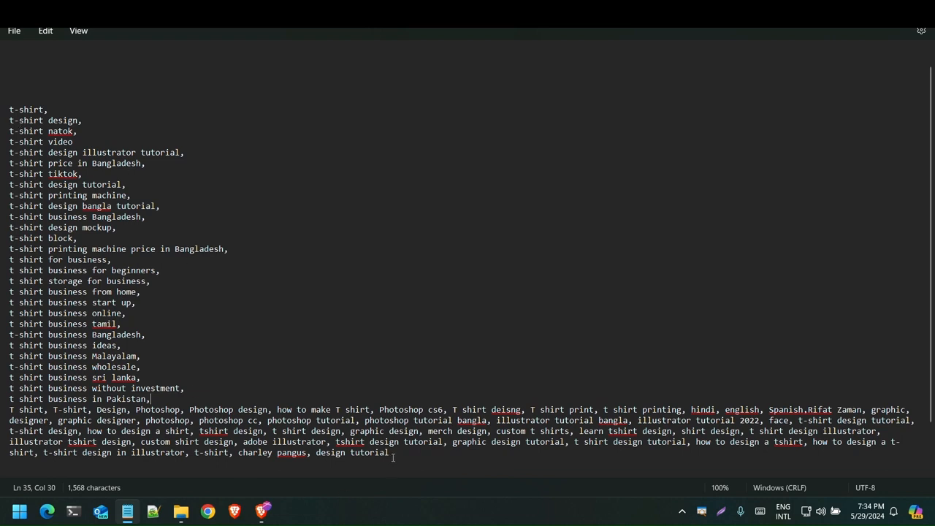
Copy the complete keyword list in Notepad, from "t-shirt" through "design tutorial", and show the desktop.
left_click_drag(392, 458, 0, 115)
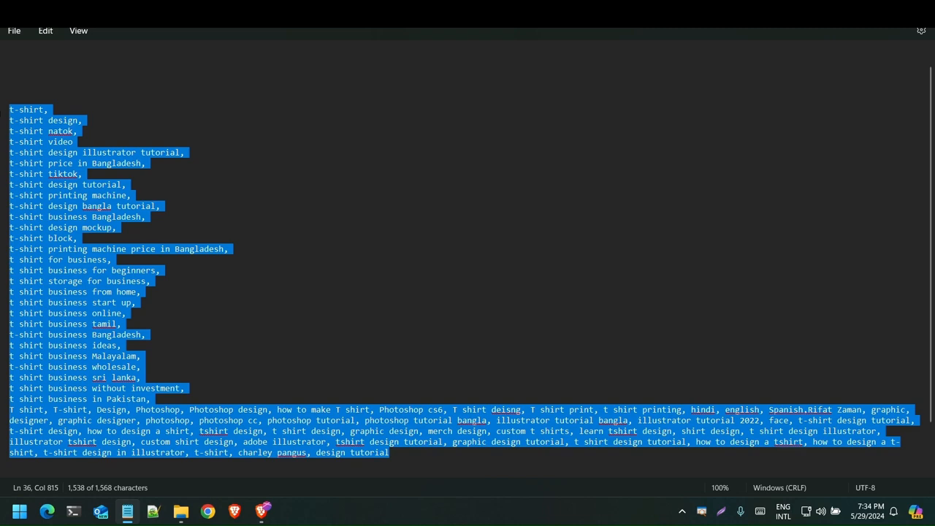
left_click(127, 313)
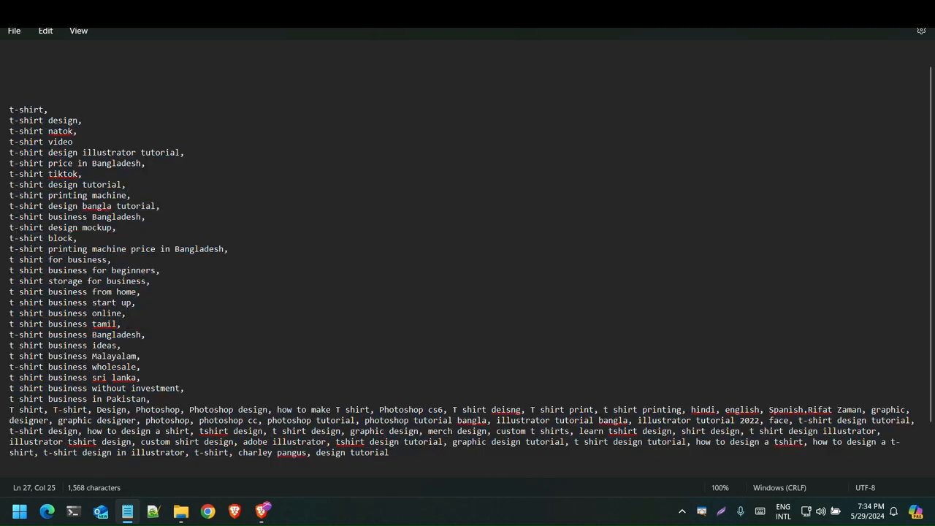
key("alt+Tab")
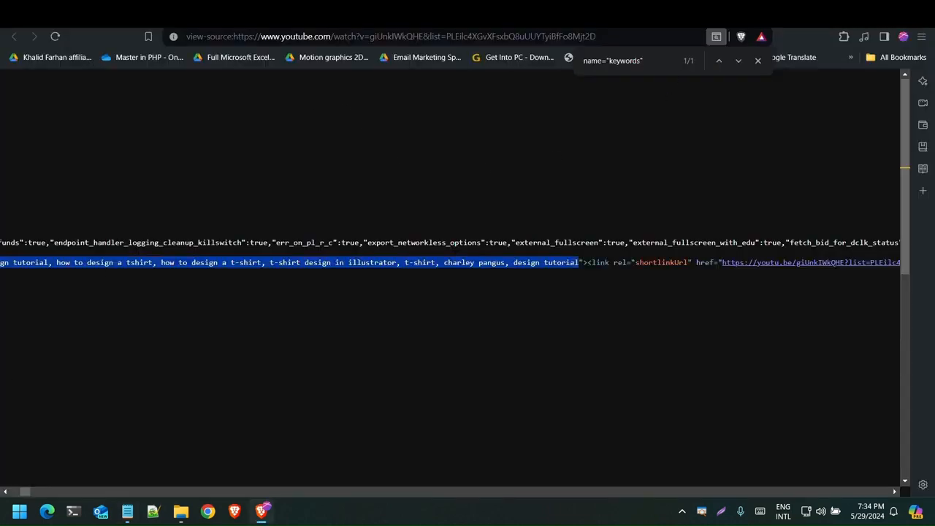
key("ctrl+Tab")
key("super+d")
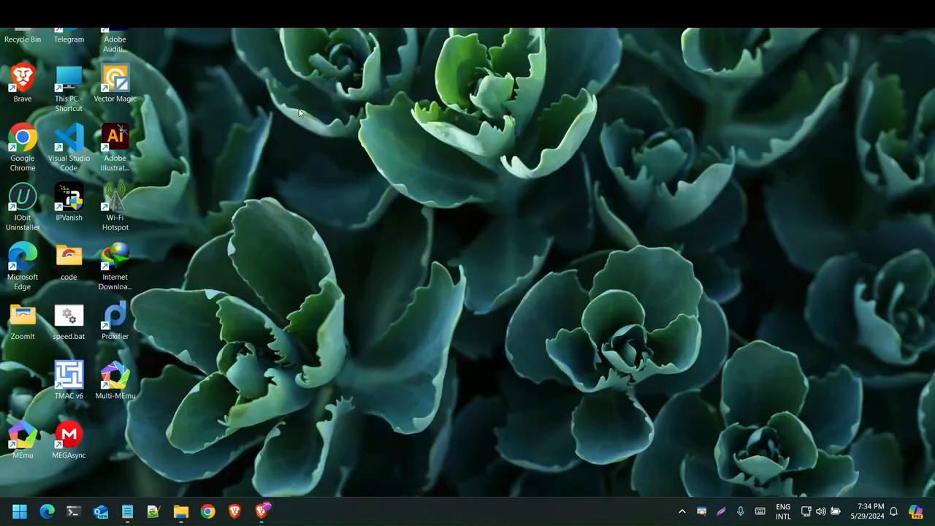
Open the detailed properties of "t-shirt master design final - Made with Clipchamp.mp4" in the Downloads folder.
mouse_move(185, 517)
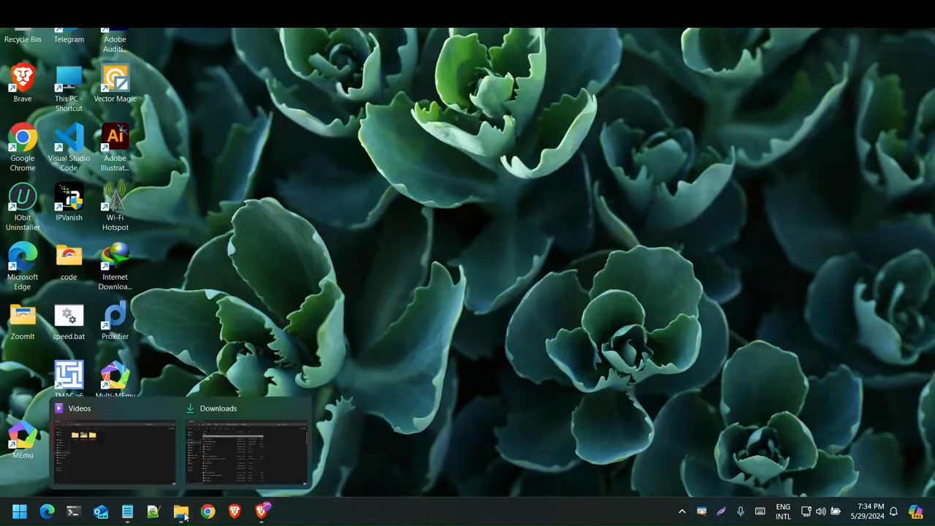
left_click(228, 461)
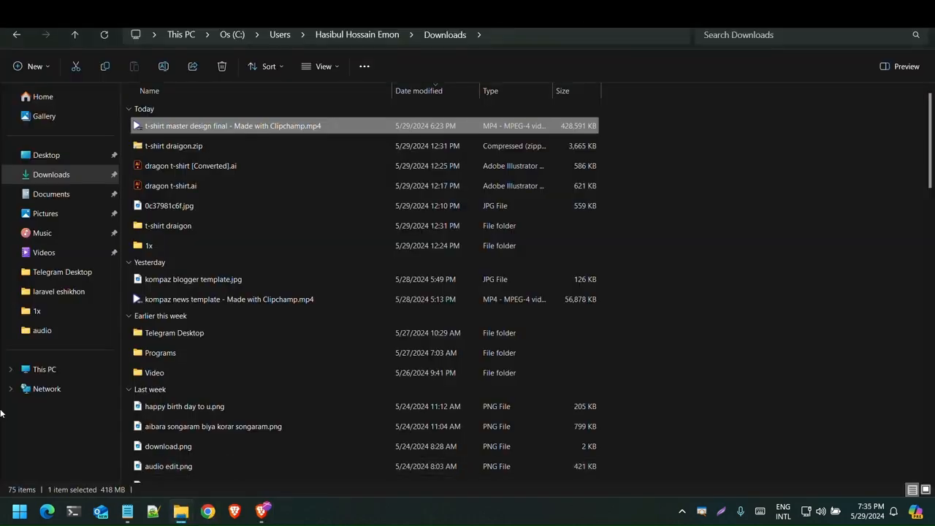
right_click(147, 129)
left_click(799, 234)
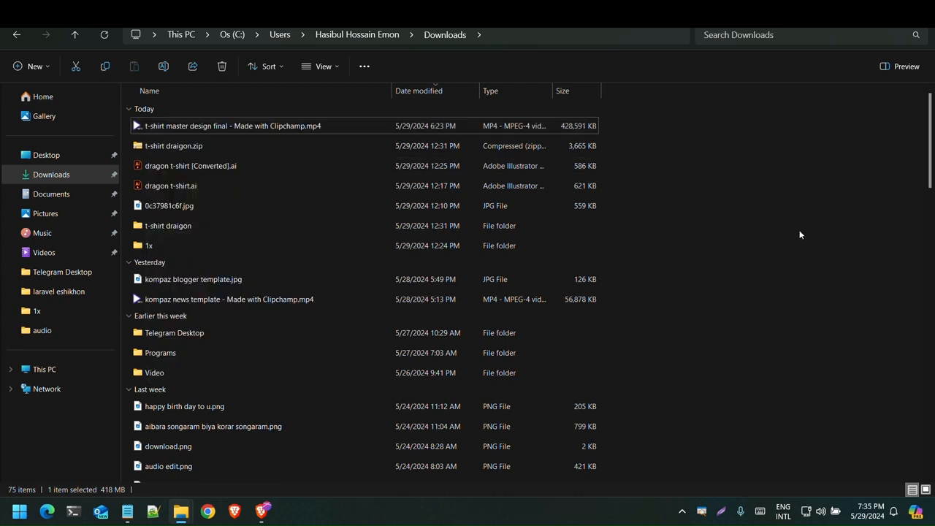
right_click(154, 126)
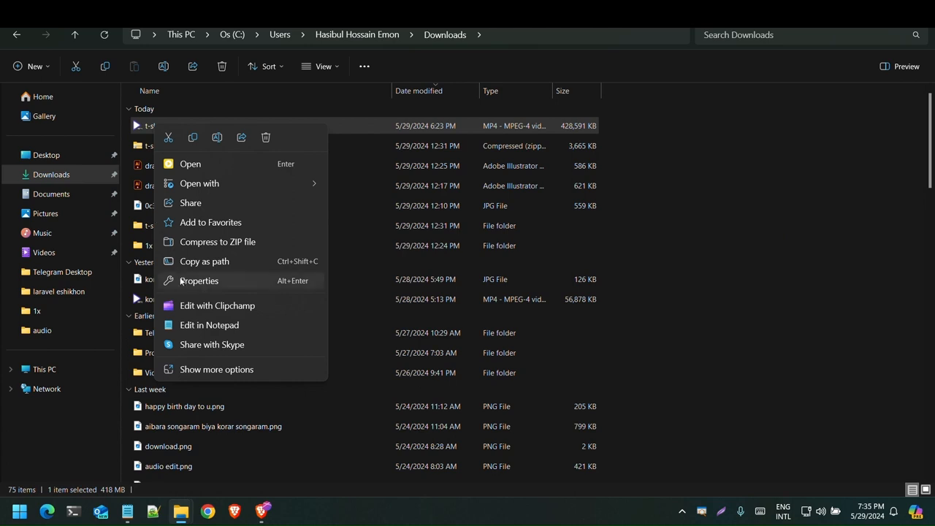
left_click(203, 283)
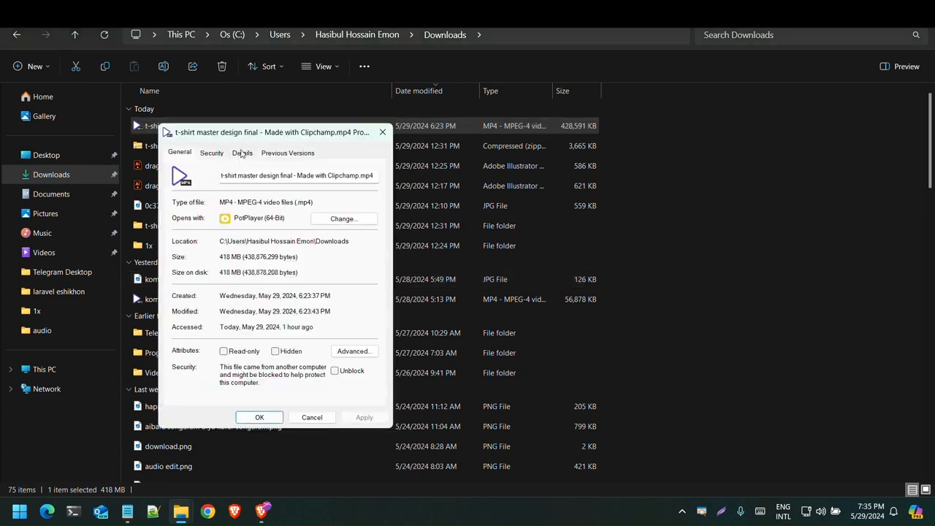
left_click(242, 153)
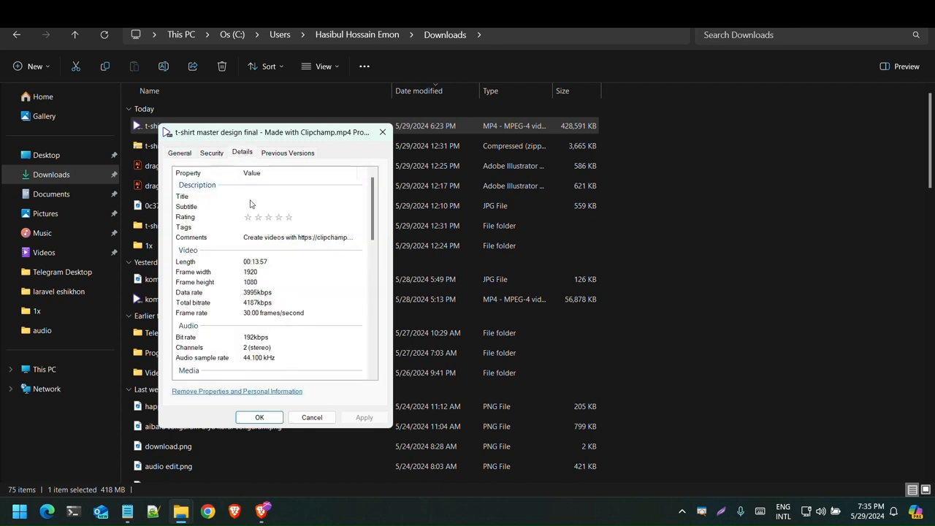
Paste the copied keyword list as the video file's Tags value.
left_click(248, 227)
key("ctrl+v")
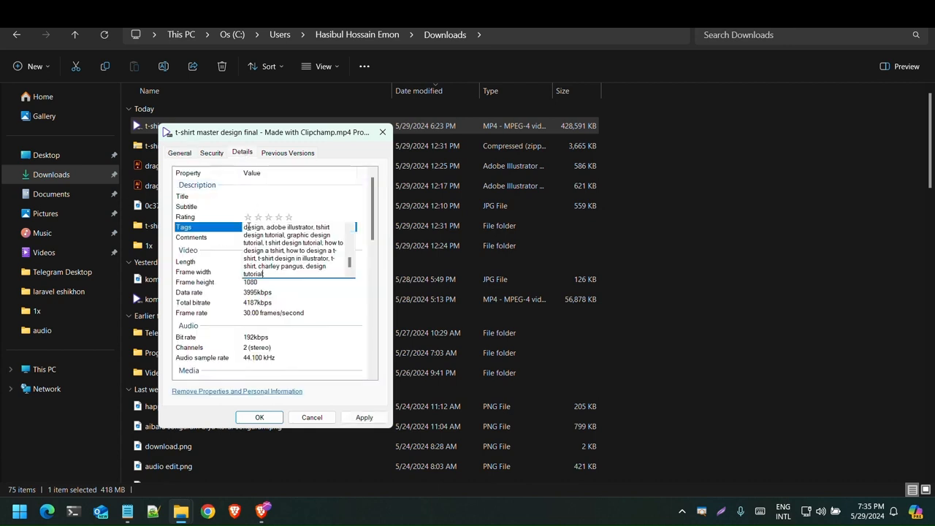
key("Return")
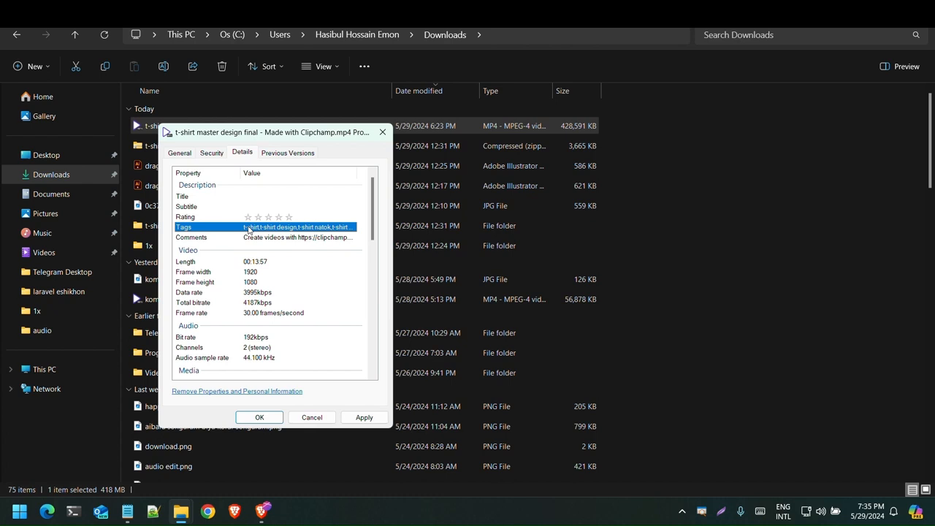
Replace the video file's Comments value with "goog tutorial".
left_click(279, 237)
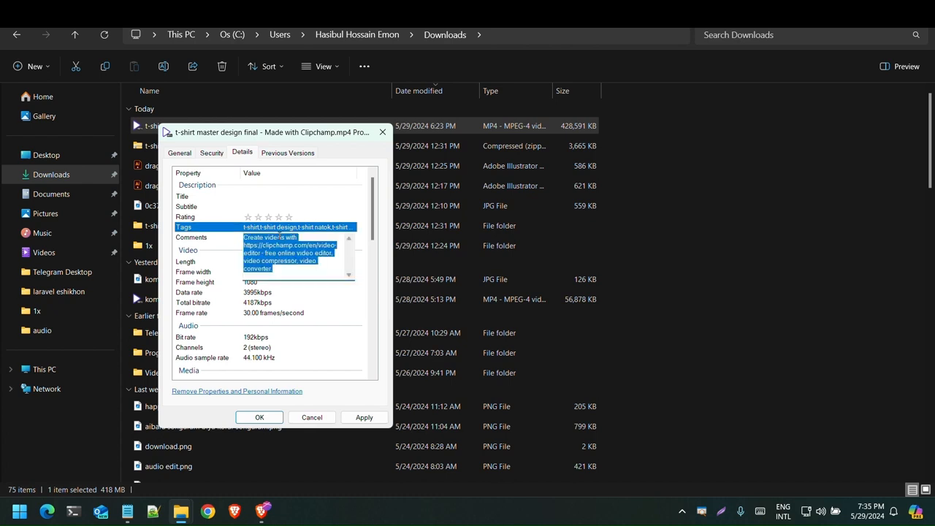
key("BackSpace")
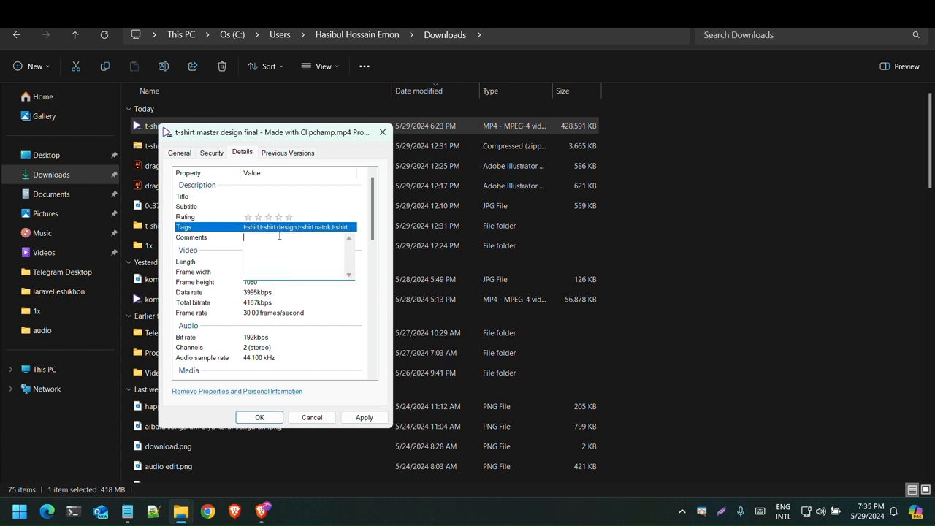
type("goog tutorial")
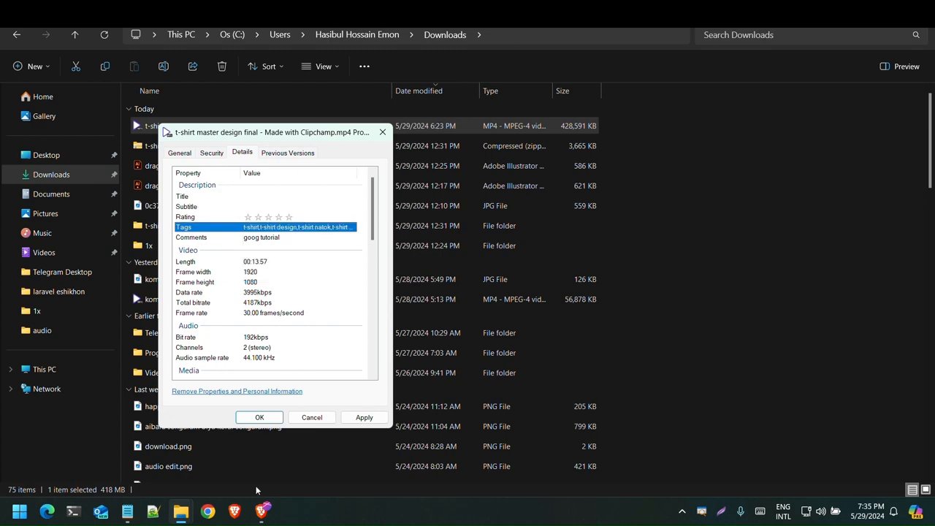
In Google Translate, dictate the Bengali title "খুব সহজেই টি-শার্ট ডিজাইন করুন" and copy its English translation.
left_click(262, 511)
scroll(444, 296, "down", 5)
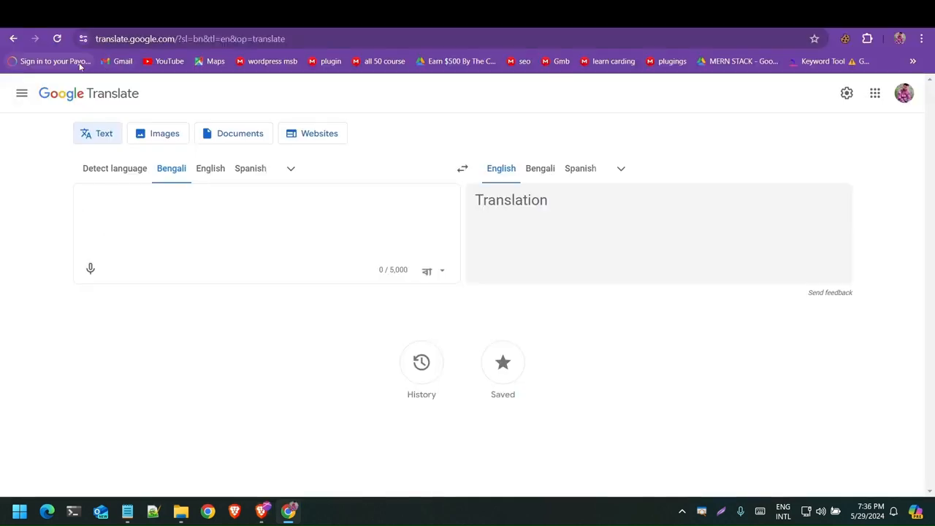
left_click(90, 269)
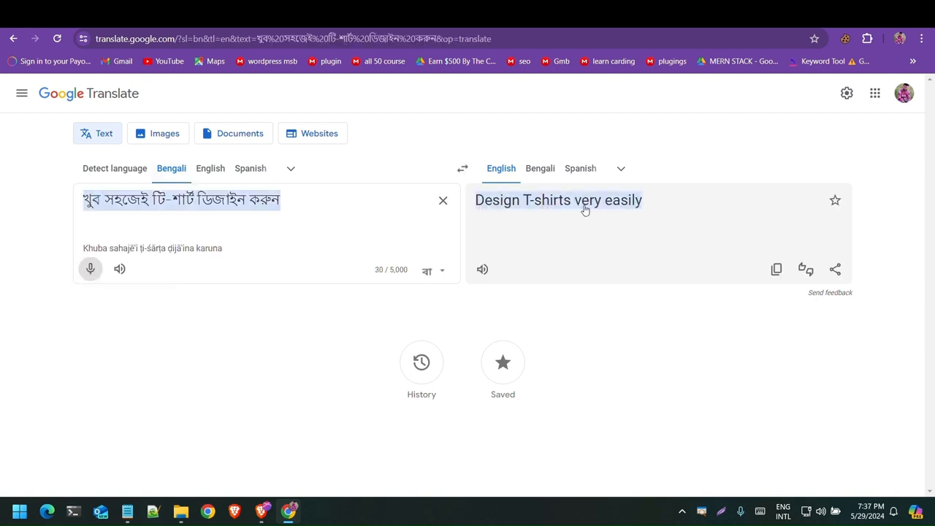
left_click(777, 268)
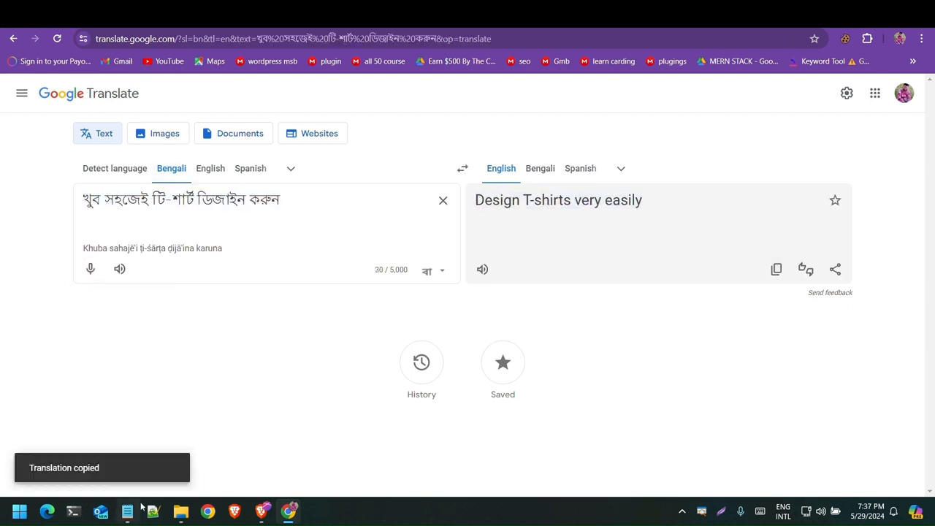
Paste the title "Design T-shirts very easily" in Notepad below the keyword list and add a "|" separator after it.
key("alt+Tab")
left_click_drag(52, 378, 8, 383)
key("ctrl+v")
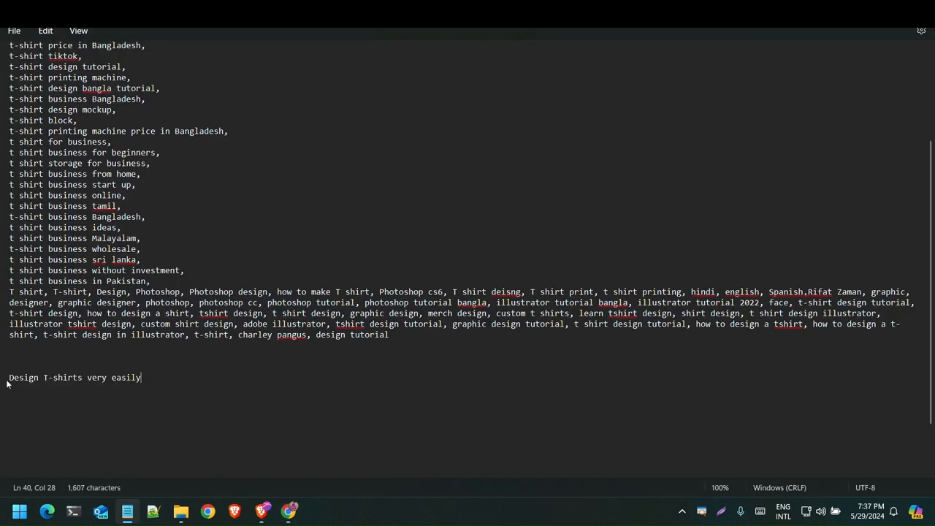
type("|")
Switch to YouTube and review the video titles in the "t-shirt design" search results.
left_click(262, 510)
scroll(493, 318, "down", 3)
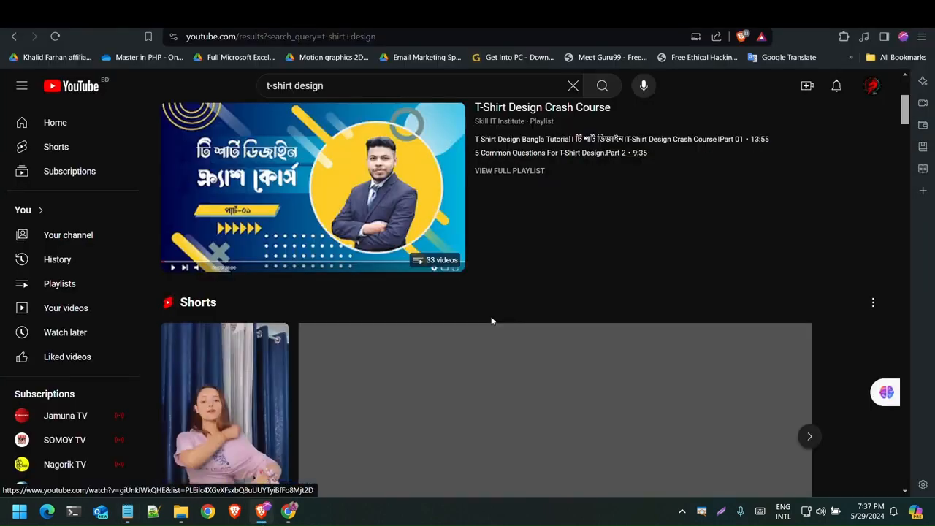
scroll(546, 290, "down", 5)
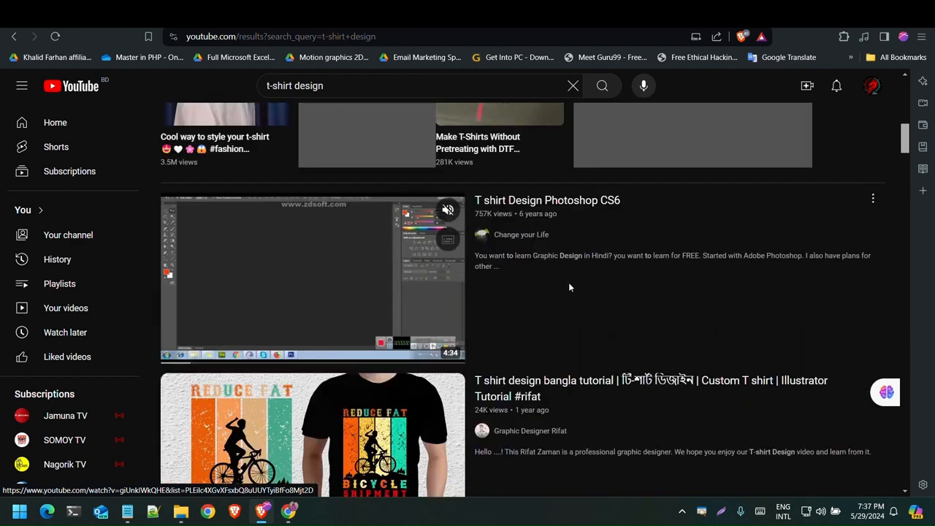
scroll(569, 287, "down", 3)
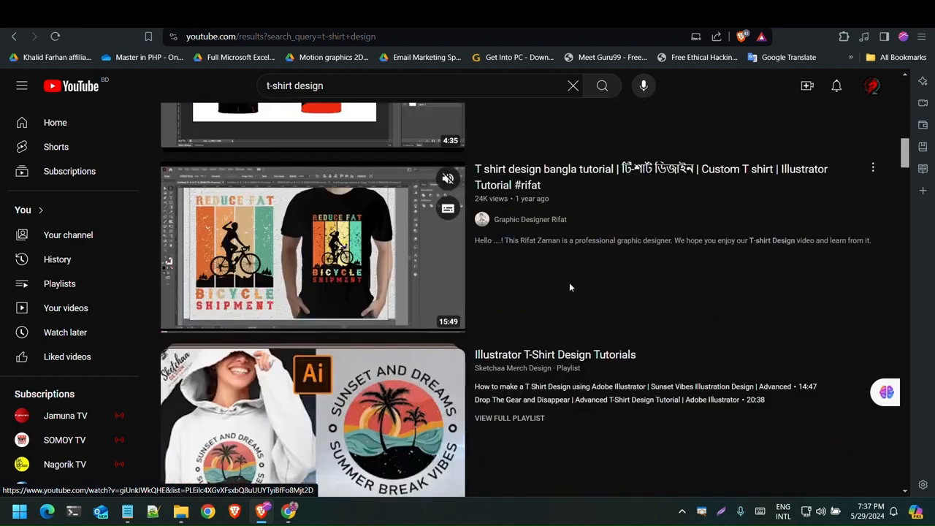
scroll(570, 287, "down", 3)
scroll(571, 288, "down", 3)
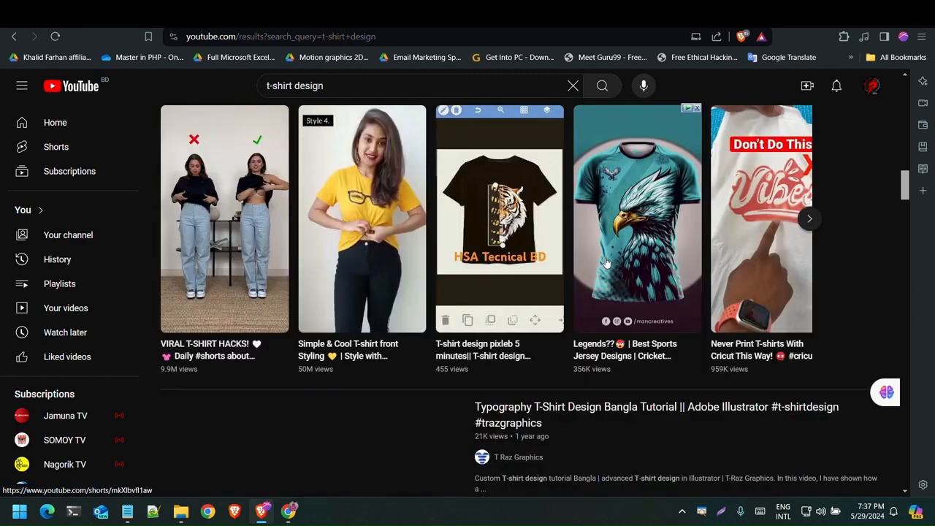
Copy "টি-শার্ট ডিজাইন" from the Bengali text in Google Translate, paste it after the title's separator in Notepad, and add another "|".
key("alt+Tab")
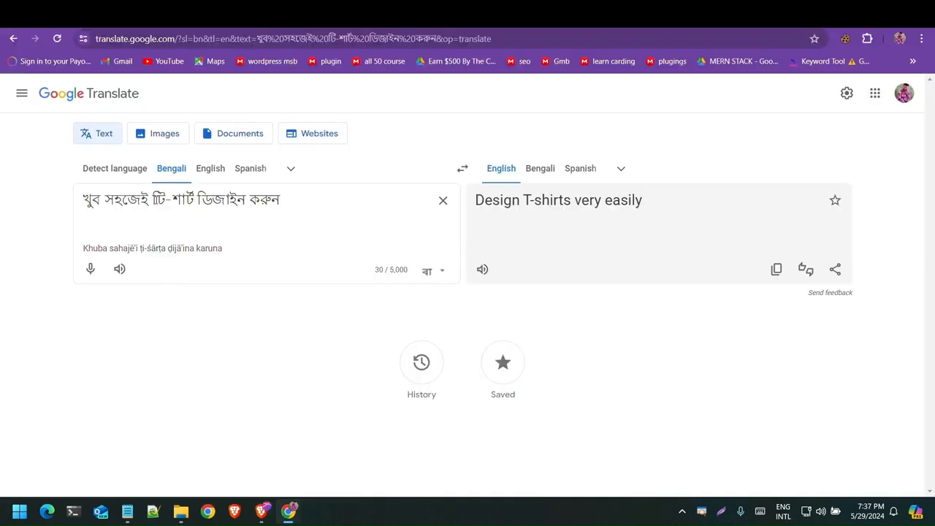
left_click_drag(153, 200, 247, 198)
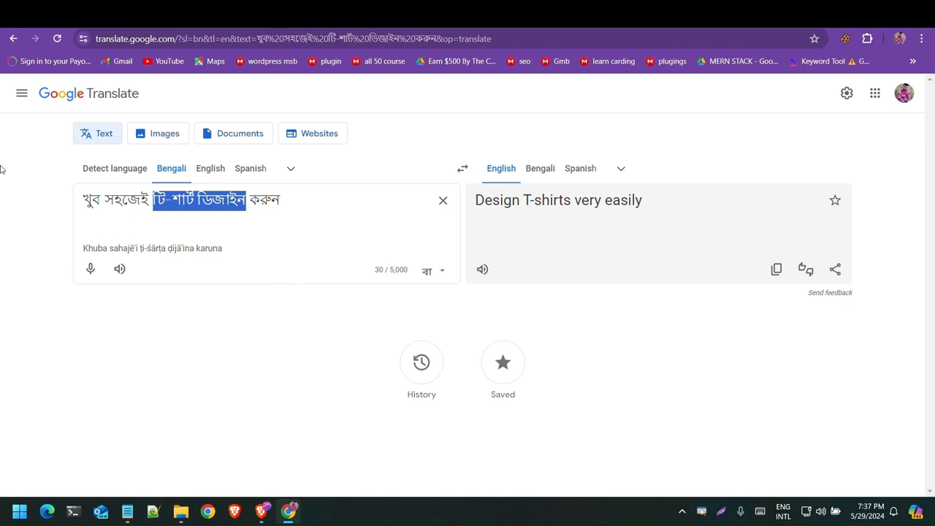
left_click(128, 518)
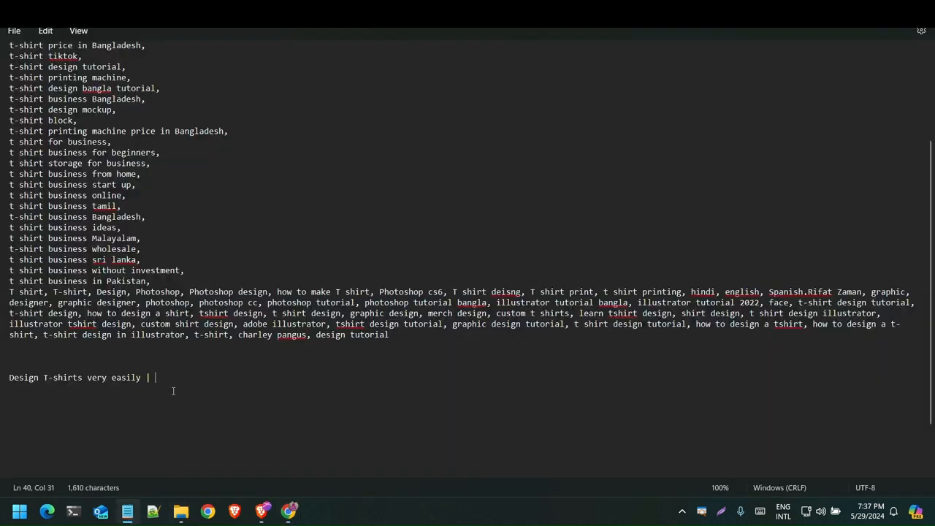
key("ctrl+v")
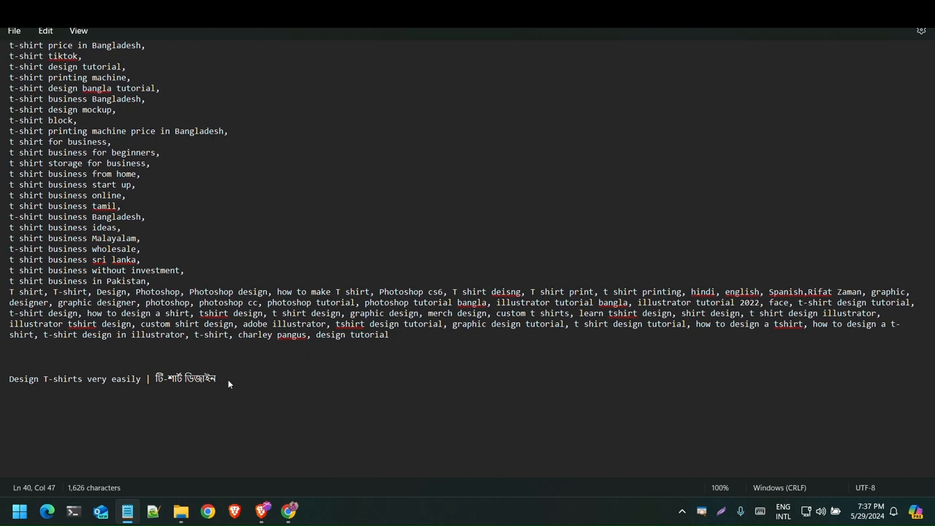
type("|")
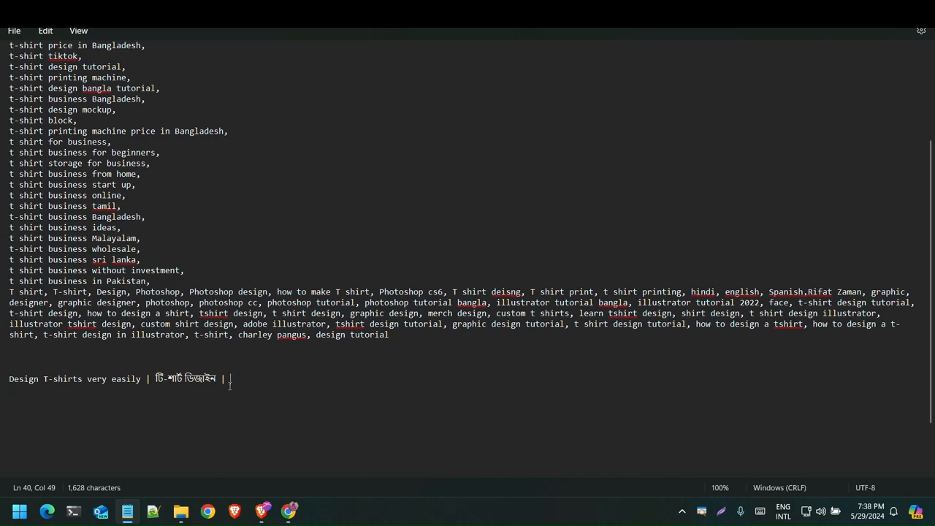
In Google Translate, replace the source text by dictating "২ মিনিটে টি-শার্ট ডিজাইন করুন" and copy its English translation.
left_click(261, 511)
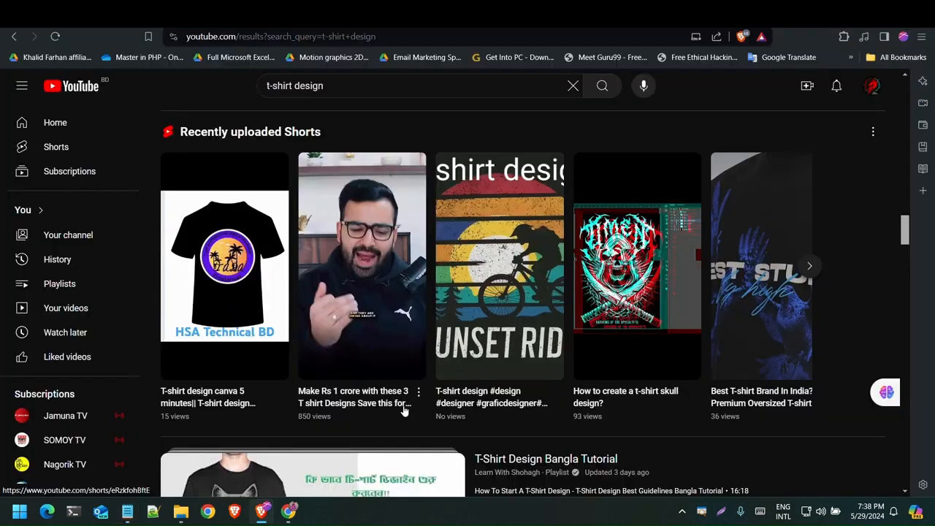
left_click(289, 512)
left_click(440, 201)
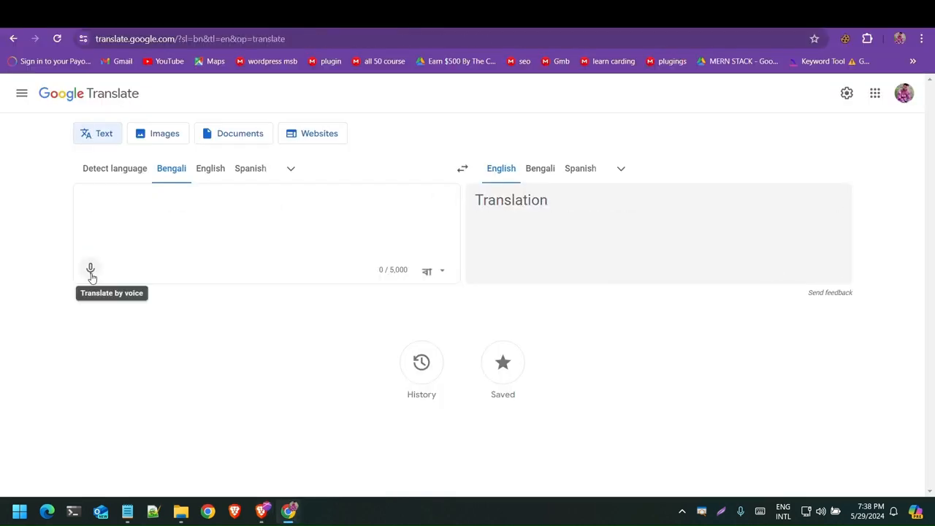
left_click(91, 269)
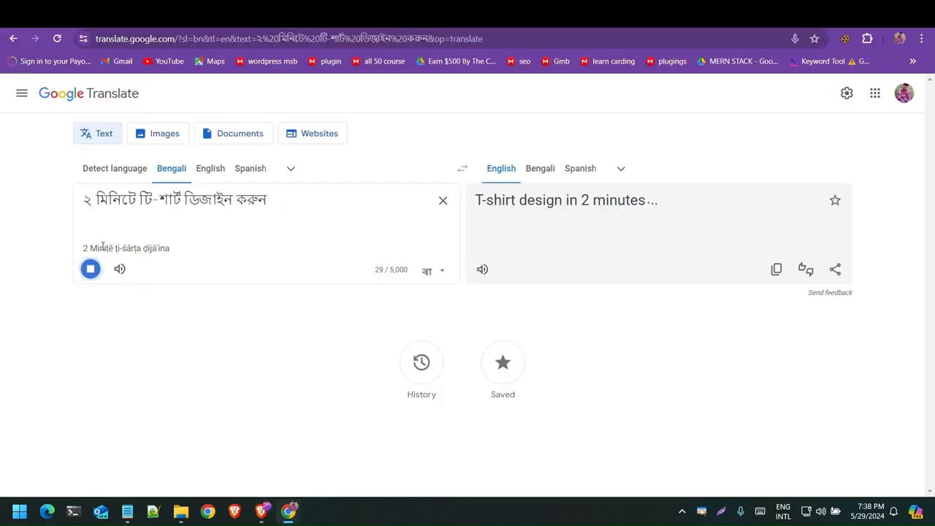
left_click(91, 269)
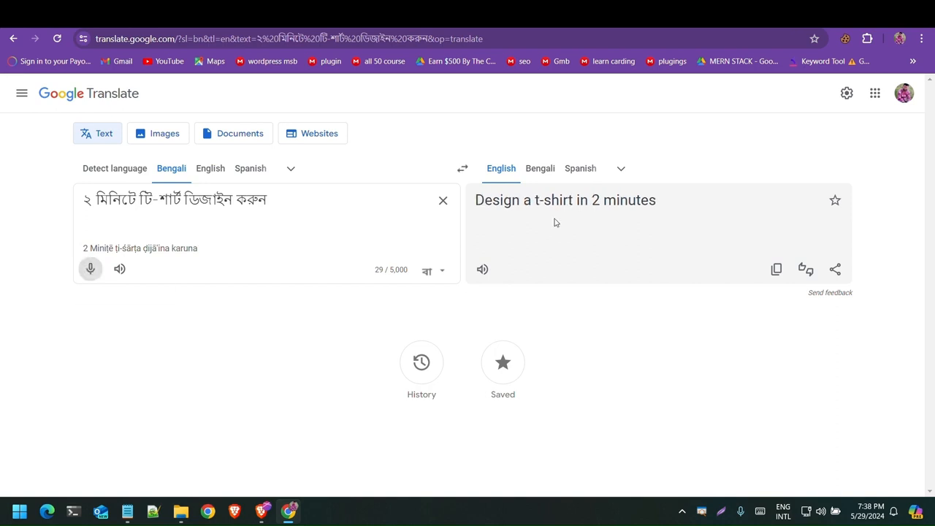
left_click(775, 269)
In Notepad, insert "Design a t-shirt in 2 minutes" between the English title and the Bengali phrase, separated by "|", and copy the whole title line.
left_click(128, 510)
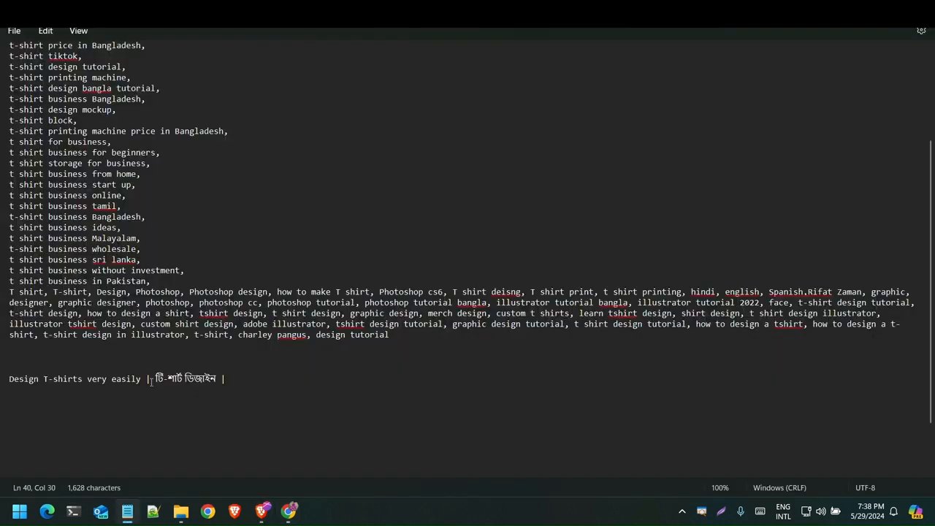
key("ctrl+v")
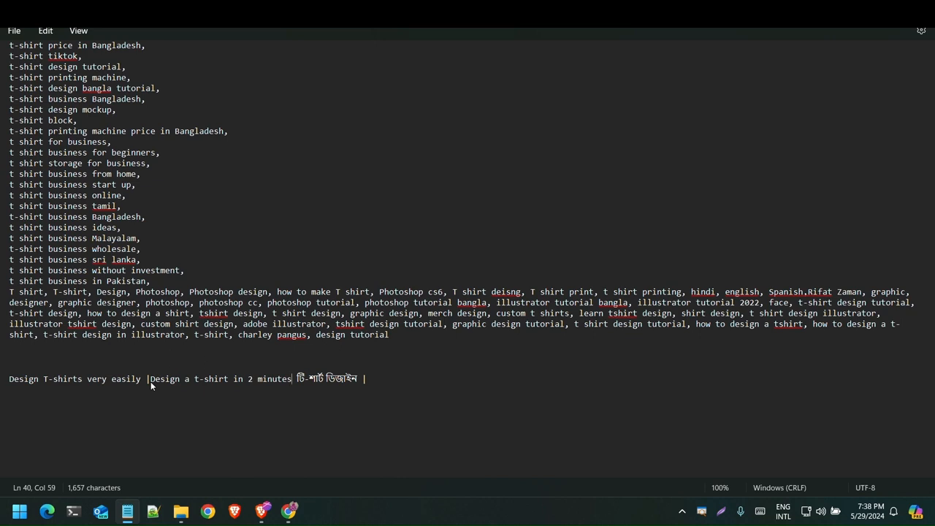
left_click_drag(368, 379, 2, 377)
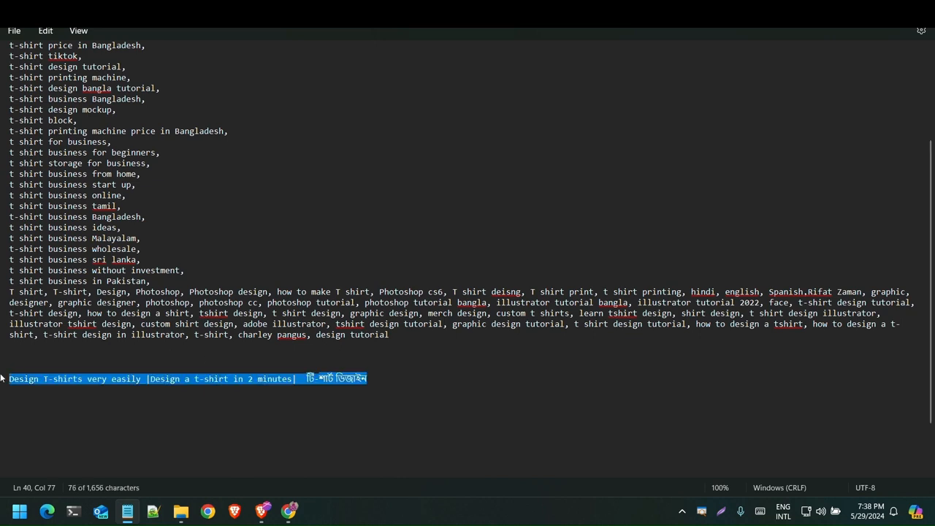
left_click(361, 381)
Return to the video file's properties in File Explorer and paste the composed title line as the Title value.
left_click(181, 511)
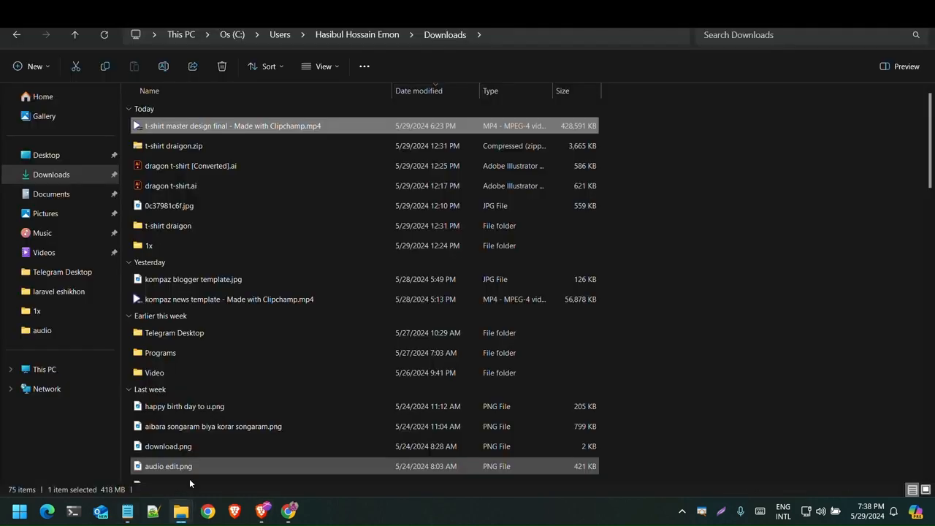
mouse_move(181, 511)
left_click(314, 438)
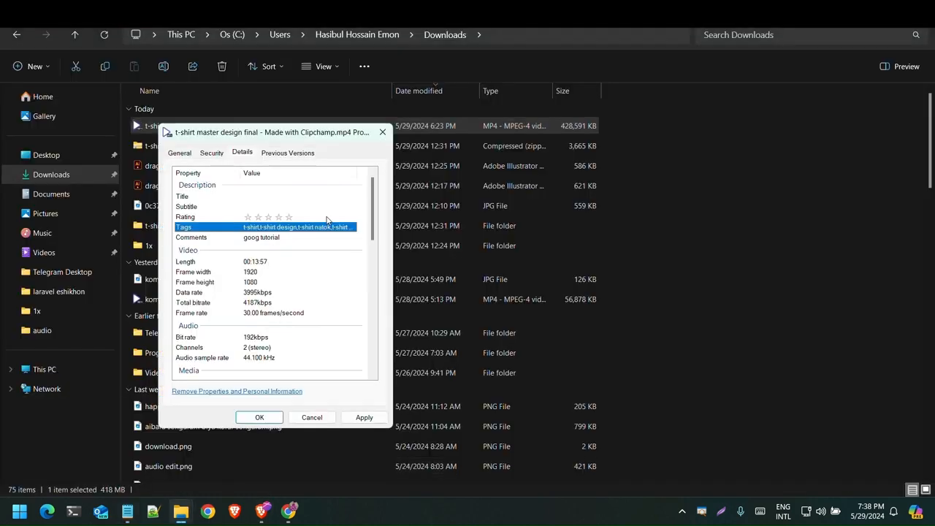
left_click(258, 196)
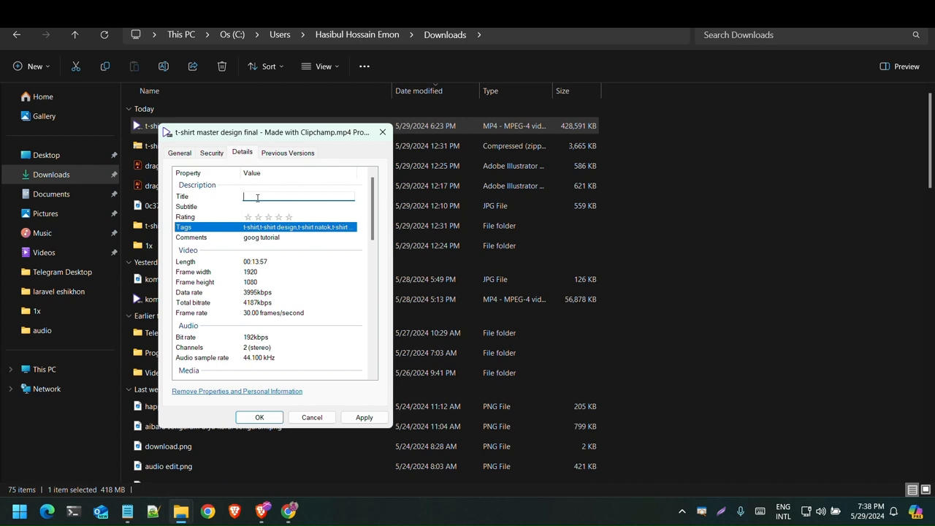
key("ctrl+v")
key("Return")
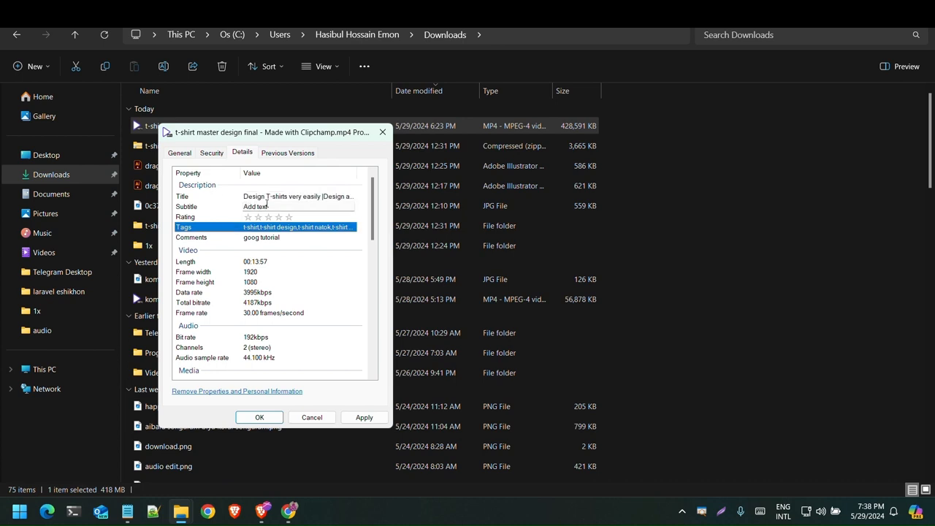
Set the video file's Subtitle to "t-shirt design" and its Rating to five stars, and save the properties.
left_click(267, 205)
type("t-shir")
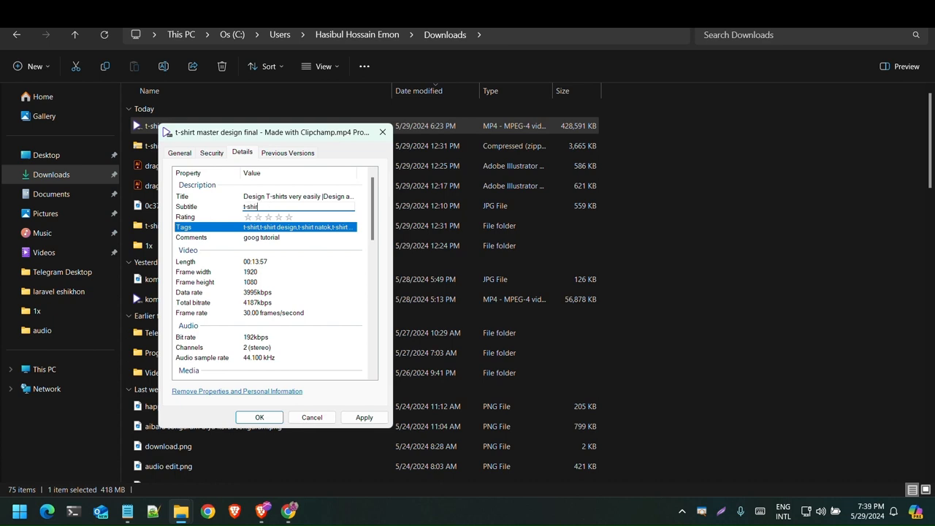
type("t design")
left_click(283, 217)
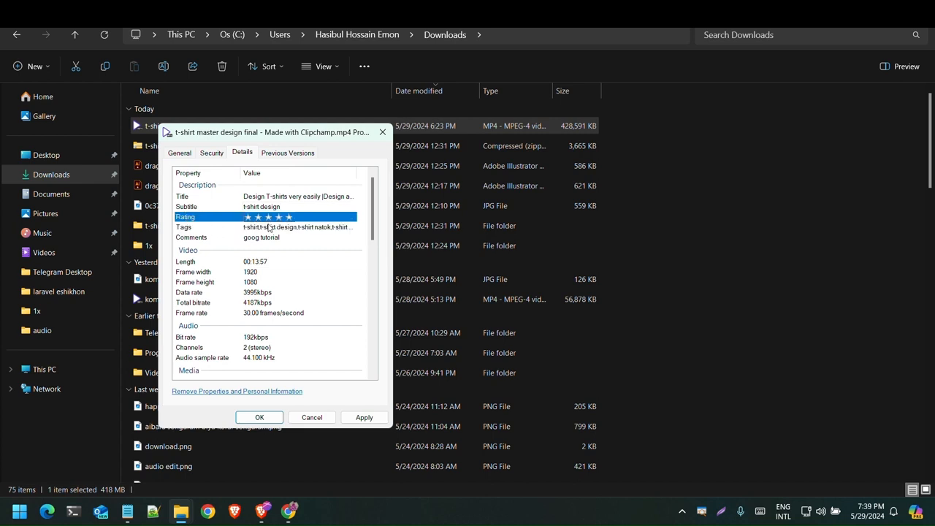
left_click(287, 217)
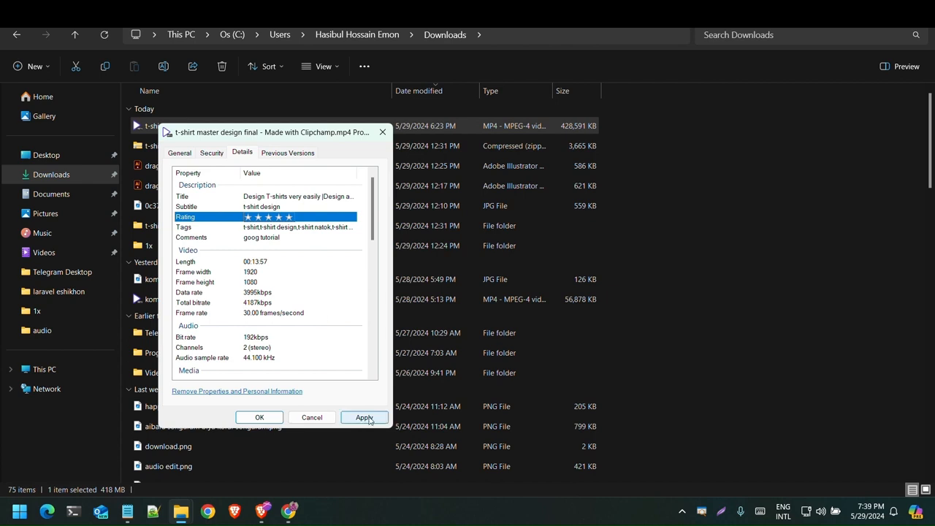
left_click(364, 417)
left_click(259, 418)
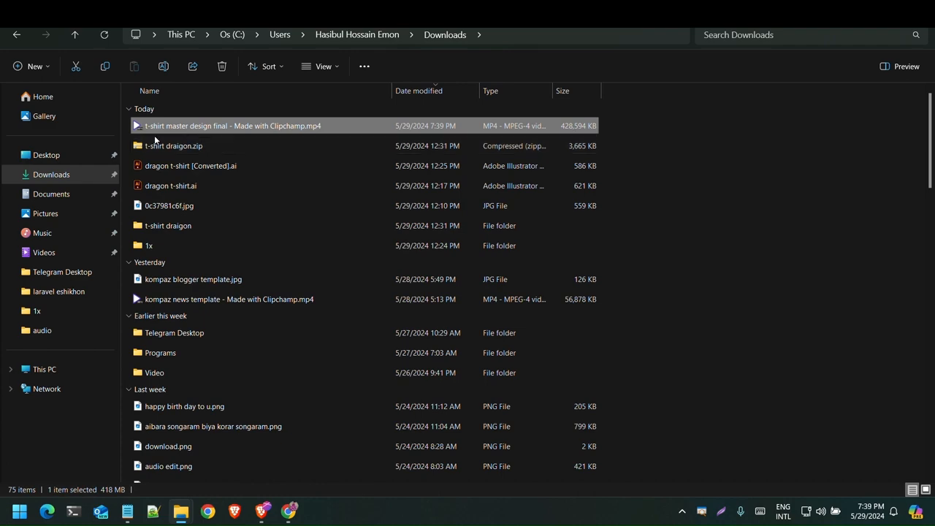
Switch to YouTube, go to the channel's video management page, and start a new video upload.
left_click_drag(713, 17, 720, 28)
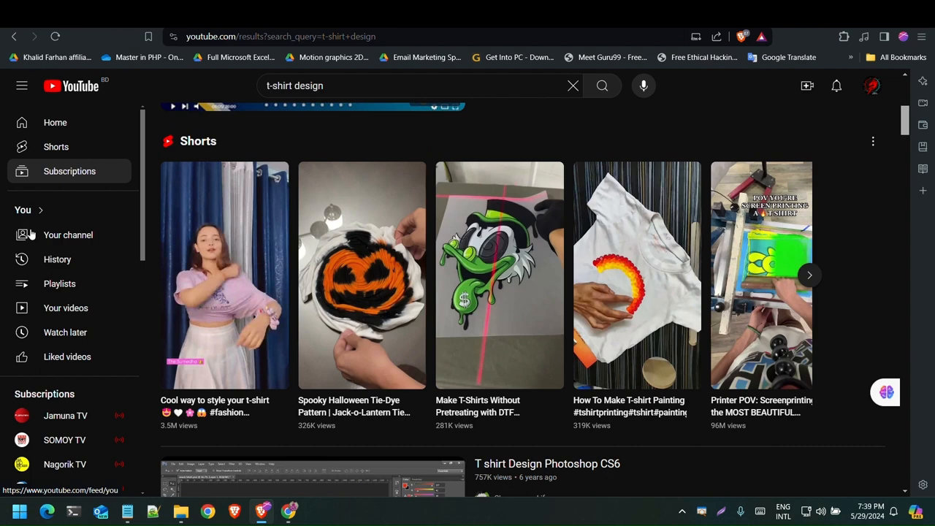
left_click(68, 236)
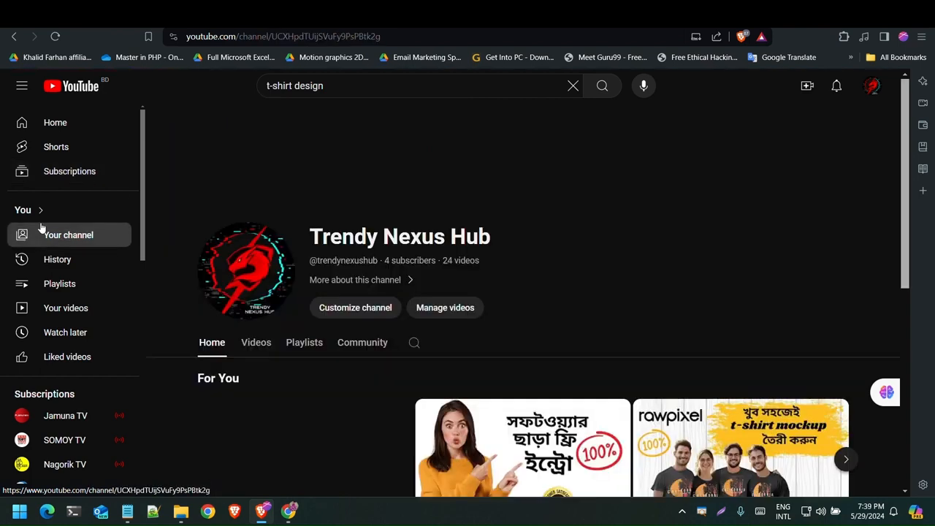
left_click(449, 304)
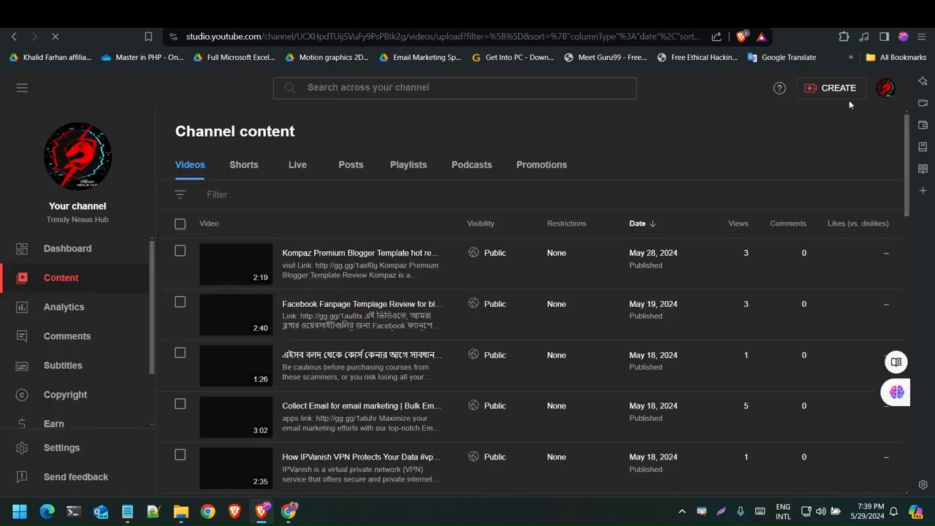
left_click(831, 89)
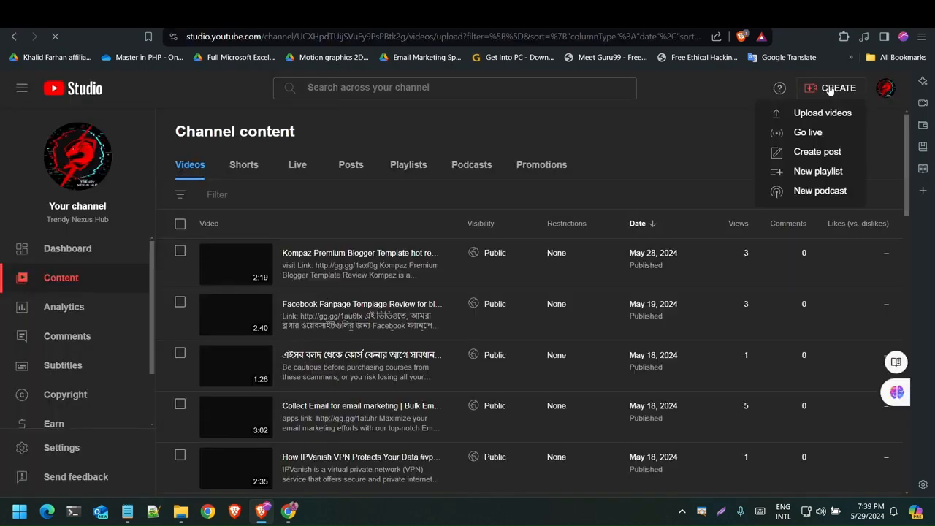
left_click(785, 111)
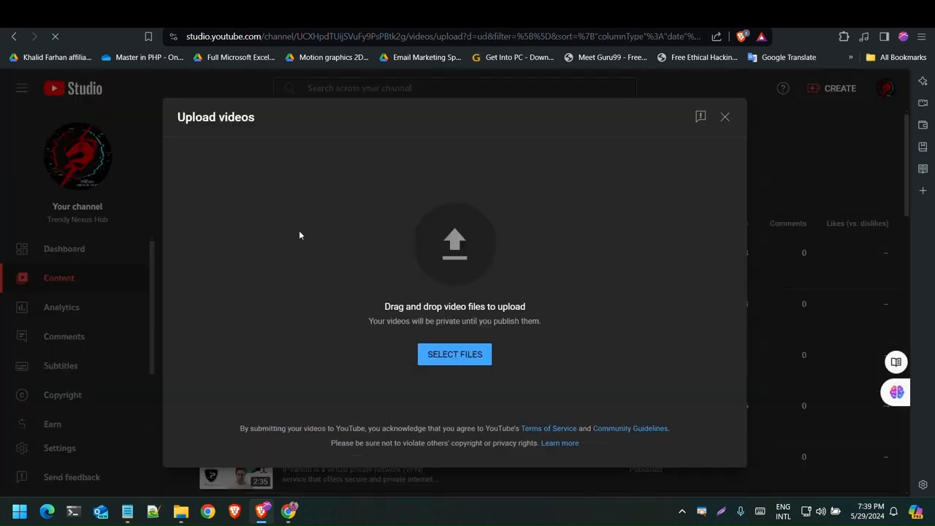
Upload "t-shirt master design final - Made with Clipchamp.mp4" from the Downloads folder.
mouse_move(180, 511)
left_click(249, 448)
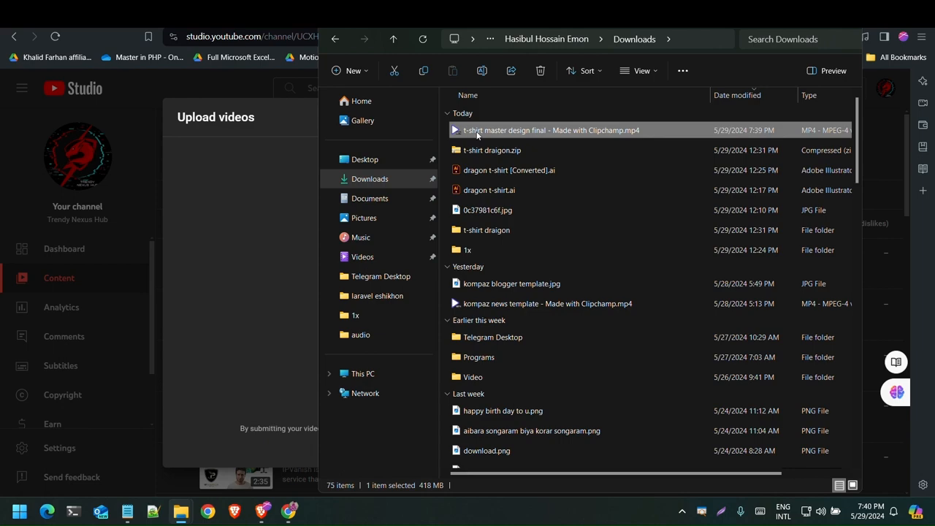
left_click_drag(477, 131, 251, 259)
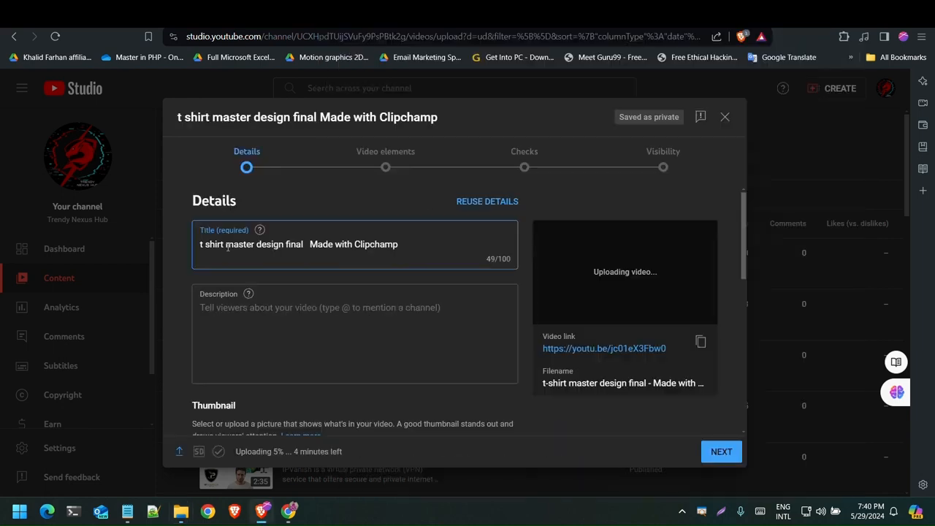
Copy the composed title line from Notepad and replace the YouTube upload's title with "Design T-shirts very easily |Design a t-shirt in 2 minutes| টি-শার্ট ডিজাইন".
left_click(127, 511)
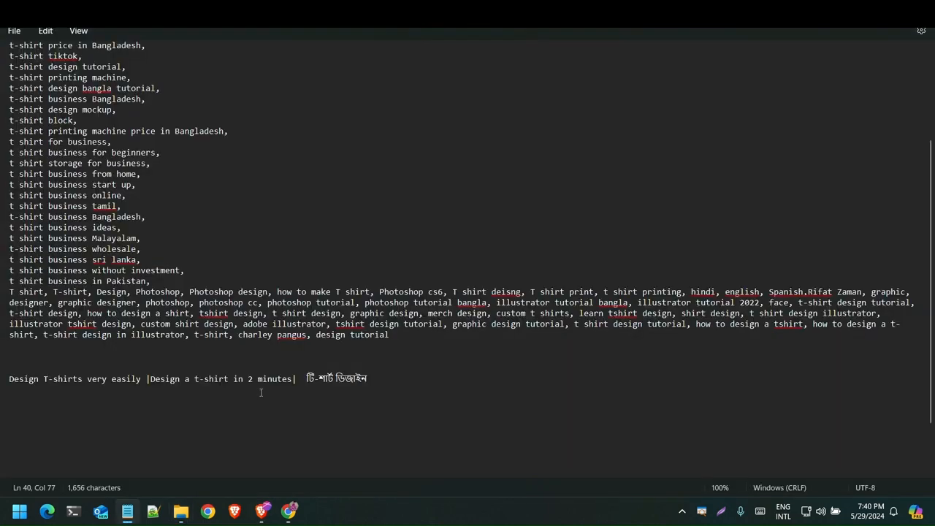
left_click_drag(384, 378, 2, 379)
key("ctrl+c")
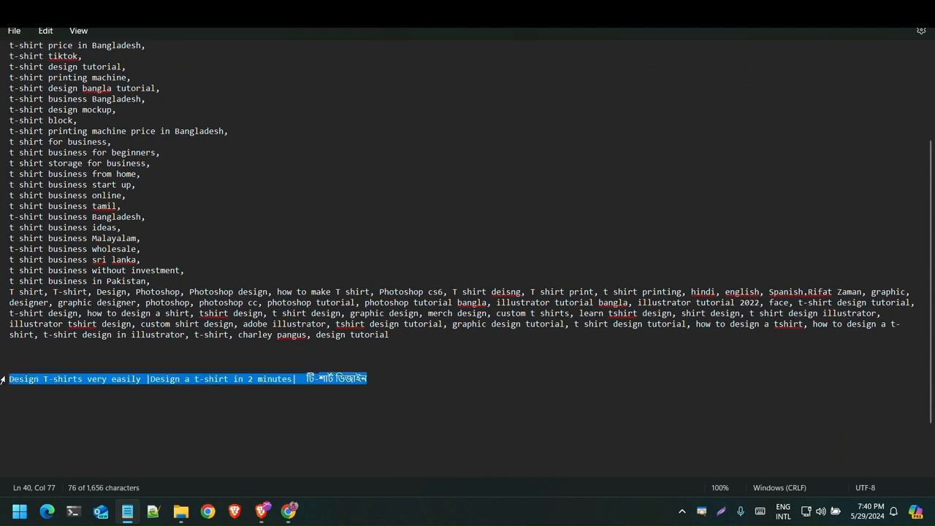
left_click(389, 384)
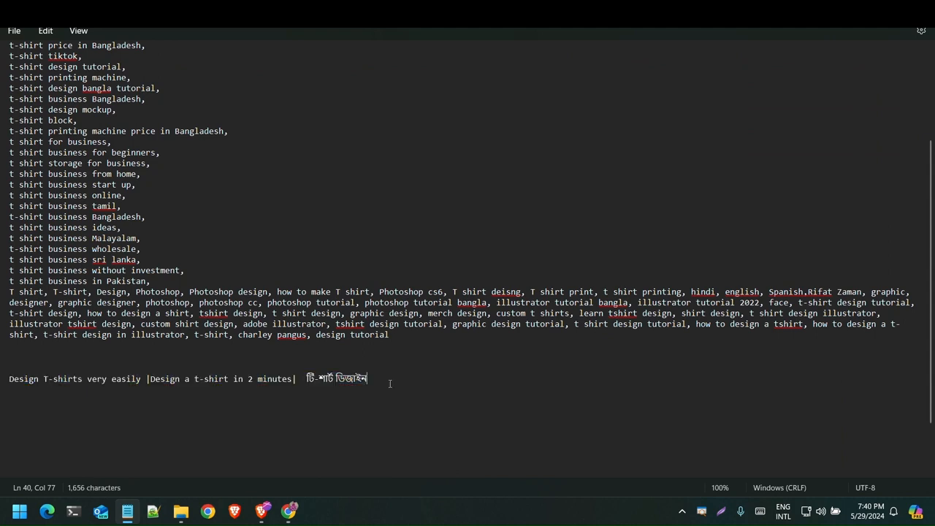
key("alt+Tab")
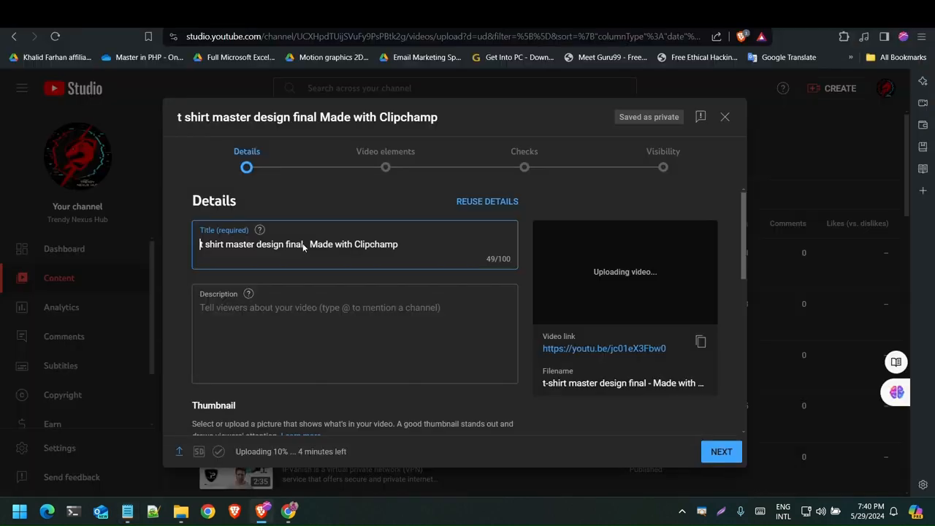
key("ctrl+a")
key("ctrl+v")
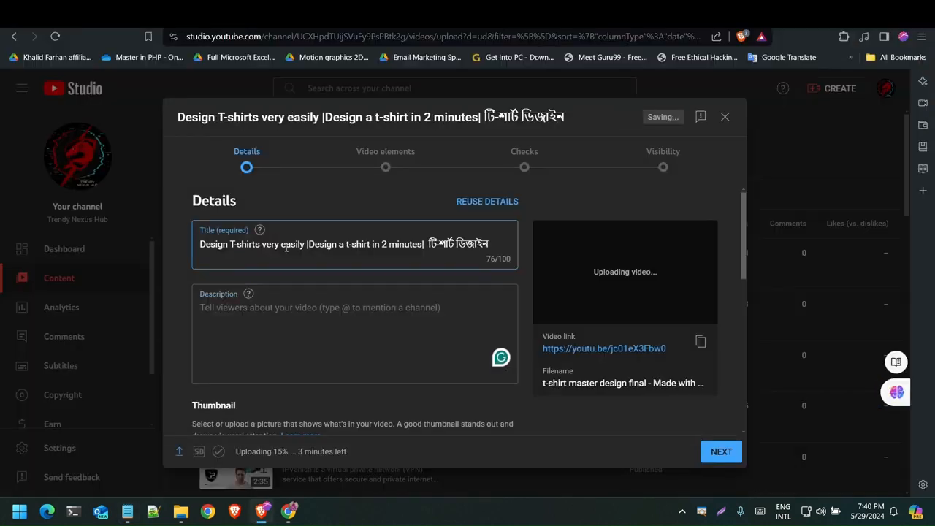
key("ctrl+a")
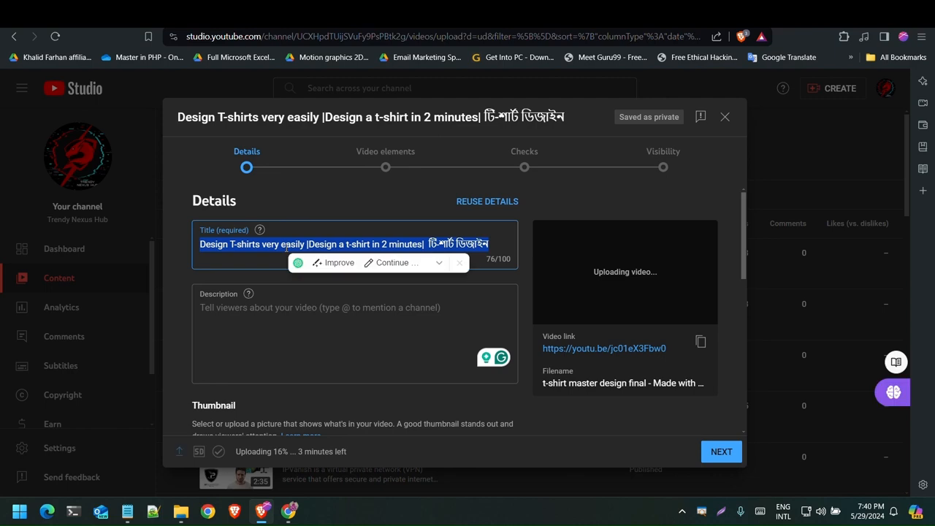
left_click(351, 232)
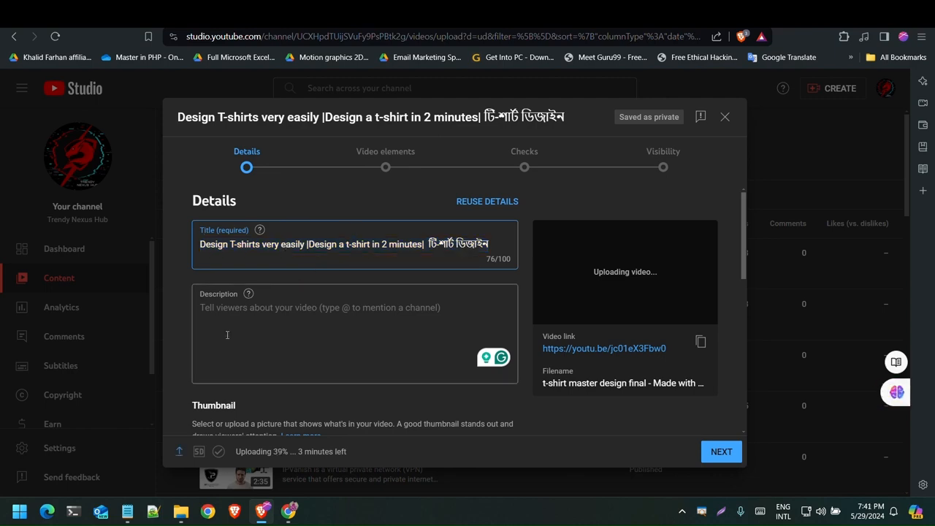
scroll(228, 335, "down", 3)
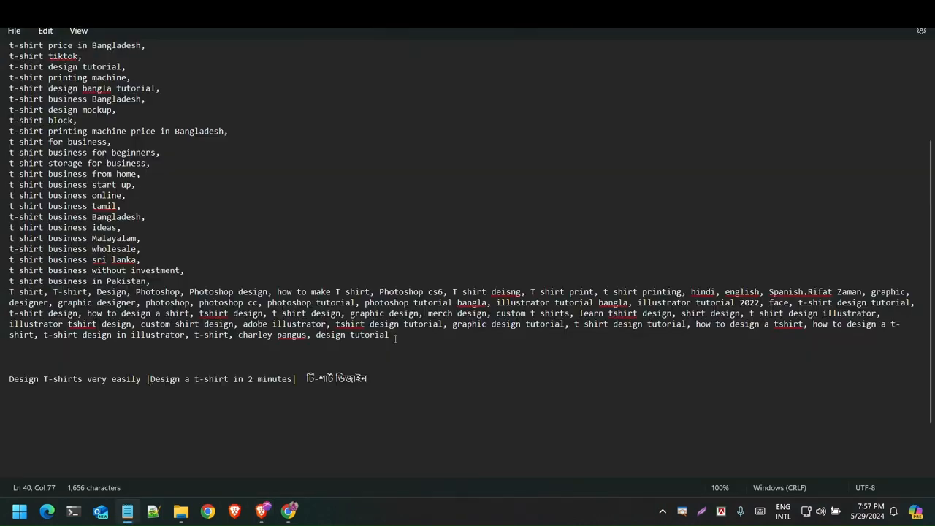
Copy the t-shirt keyword list from the Notepad document and switch to the Downloads folder in File Explorer.
left_click_drag(396, 338, 2, 46)
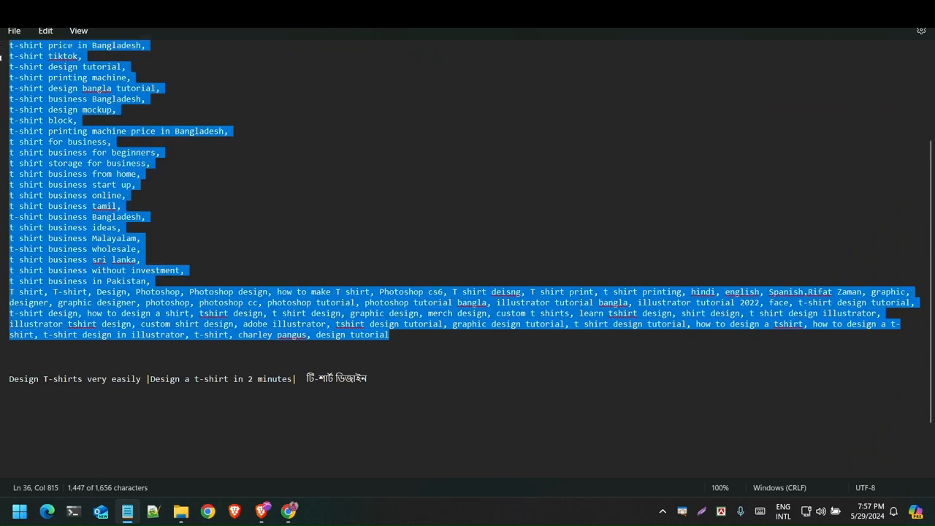
left_click(393, 337)
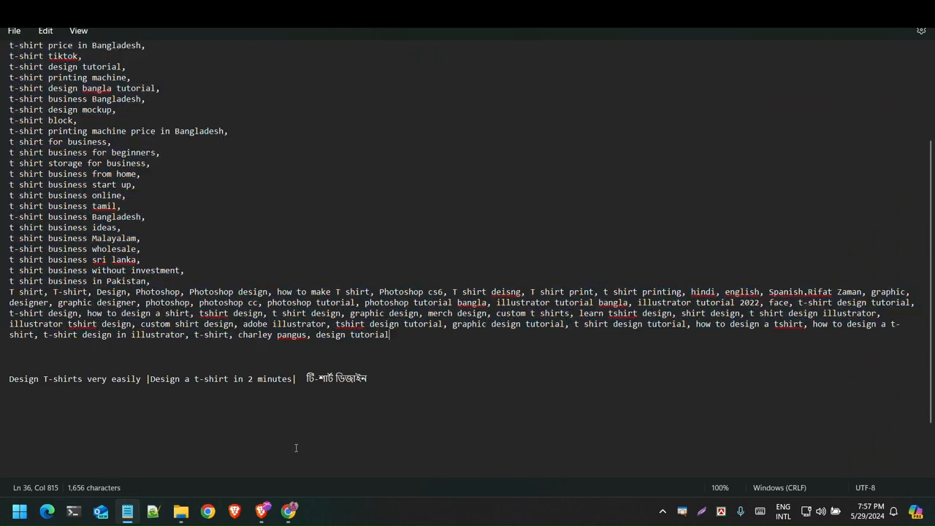
left_click(181, 512)
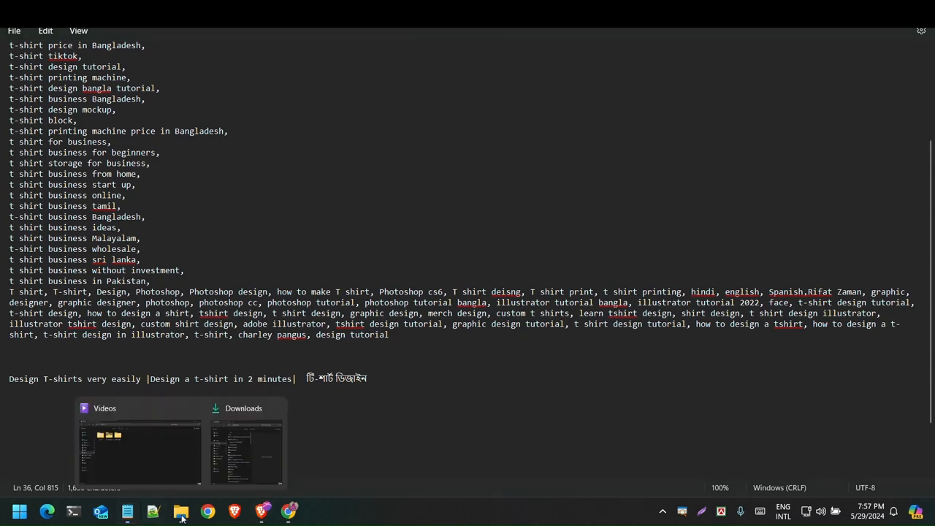
left_click(249, 453)
double_click(584, 79)
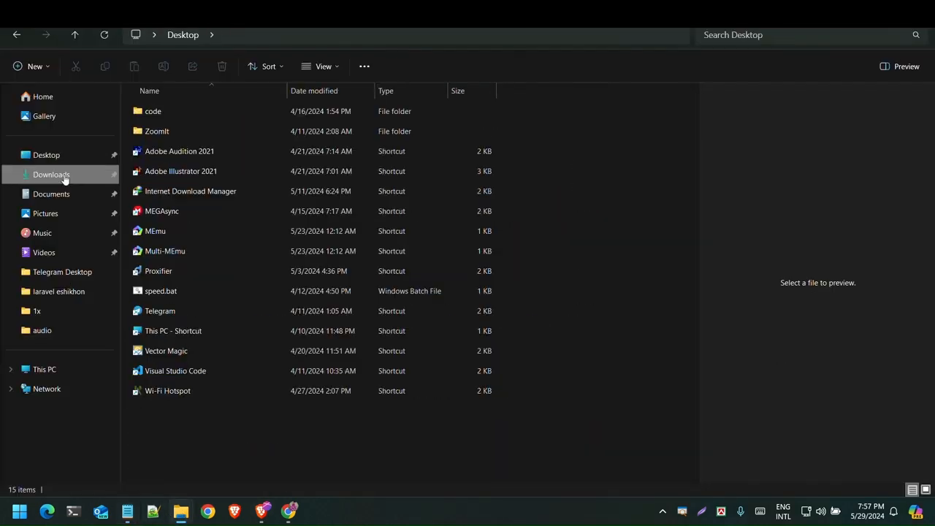
left_click(63, 175)
Open the detailed properties of "t-shirt design thumnail.jpg" and paste the copied keyword list as its Tags.
left_click(161, 127)
right_click(161, 128)
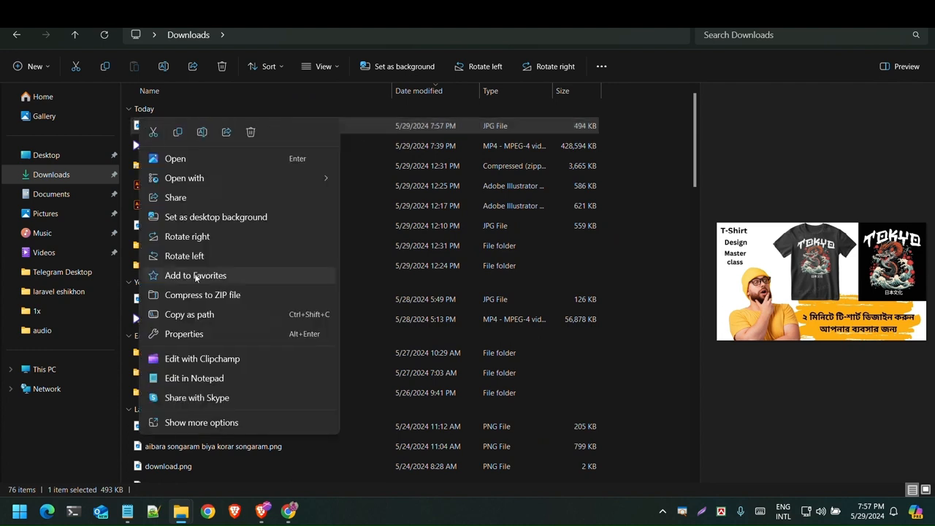
left_click(179, 334)
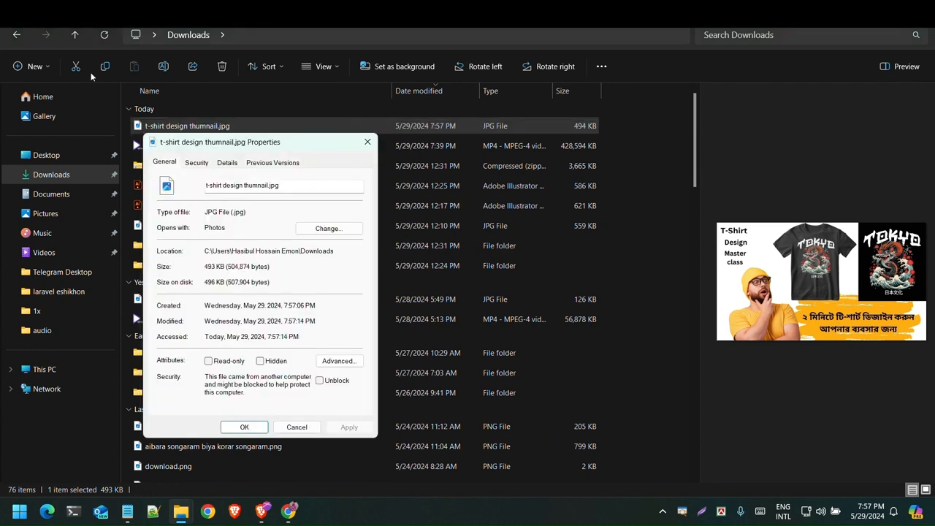
left_click(228, 162)
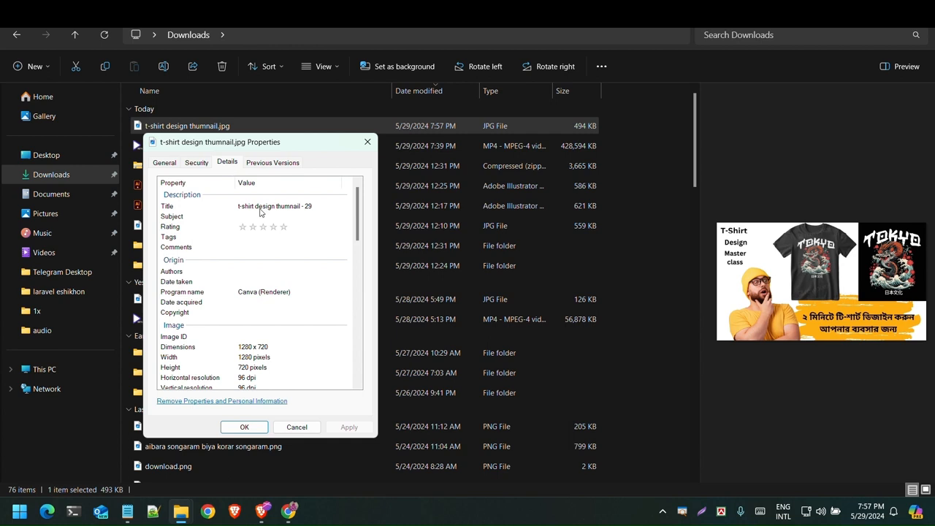
left_click(253, 236)
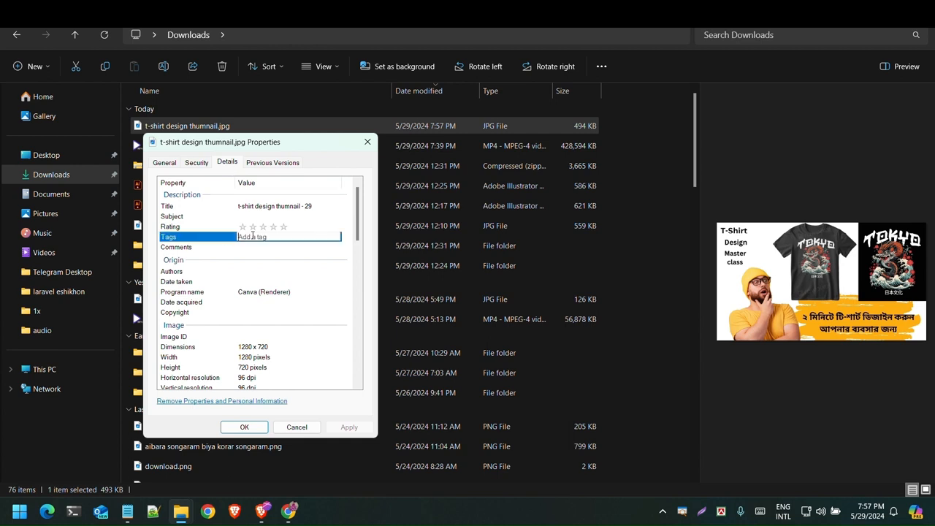
type("adobe illustrator, tshirt design tutorial, graphic design tutorial, t-shirt design tutorial, how to design a tshirt, how to design a t-shirt, t-shirt design in illustrator, t-shirt, charley pangus, design tutorial")
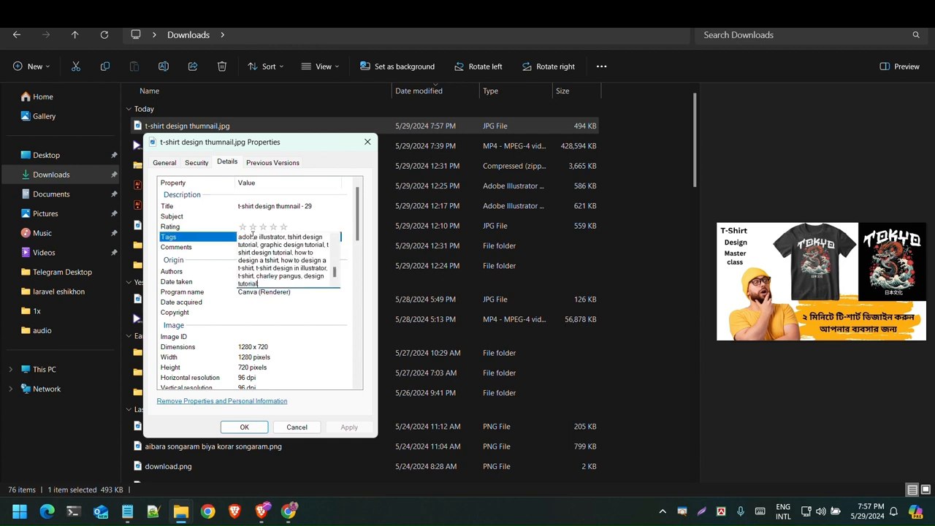
Paste the composed title line as the thumbnail's Title, set Subject "T-shirt design", five stars, Comments "nice tutorial" and Authors "Trendy nexus hub", and save.
left_click(251, 206)
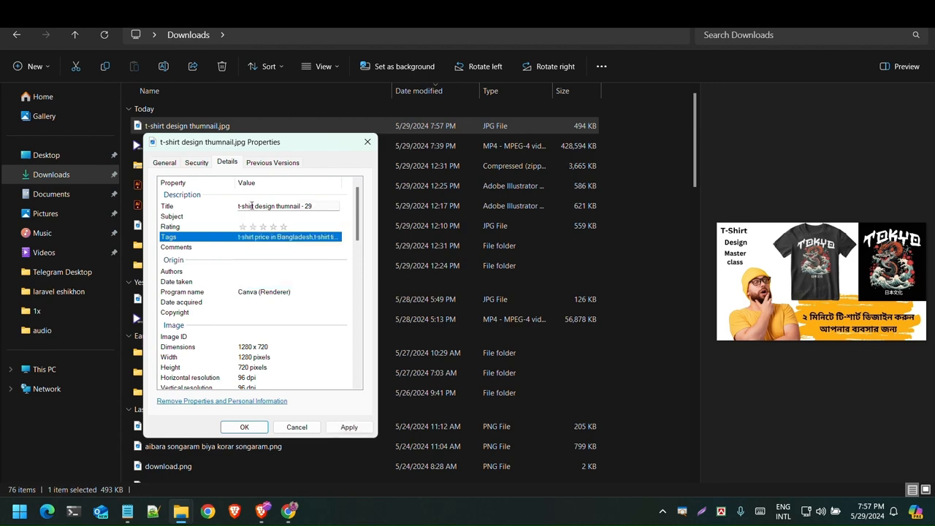
key("ctrl+a")
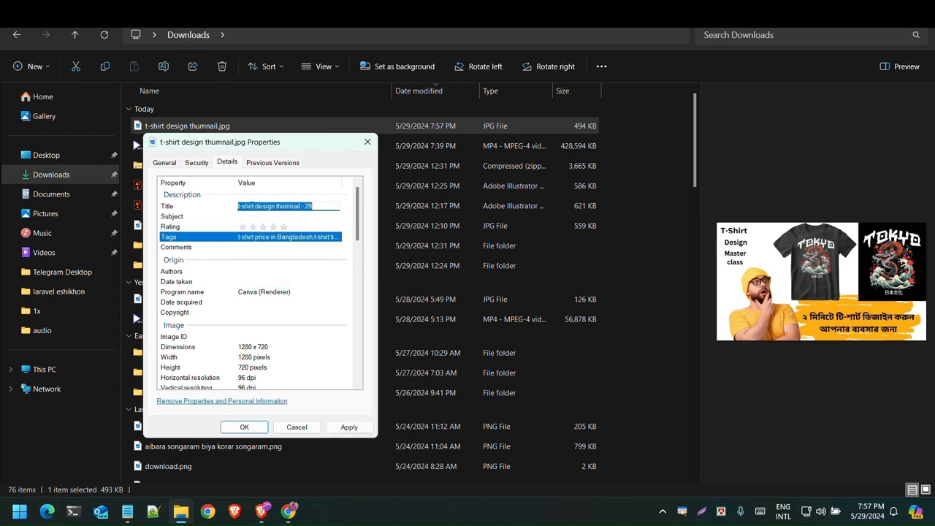
left_click(129, 513)
left_click(2, 380)
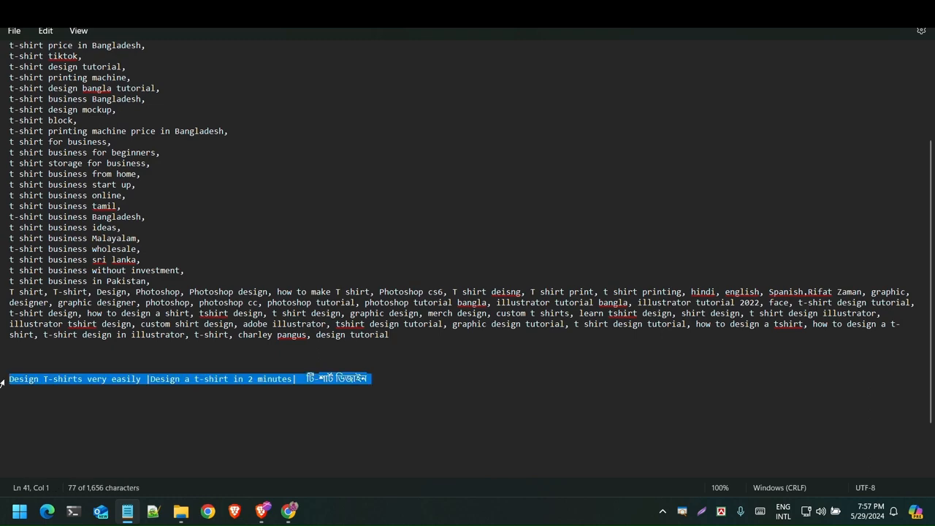
left_click(397, 378)
key("alt+Tab")
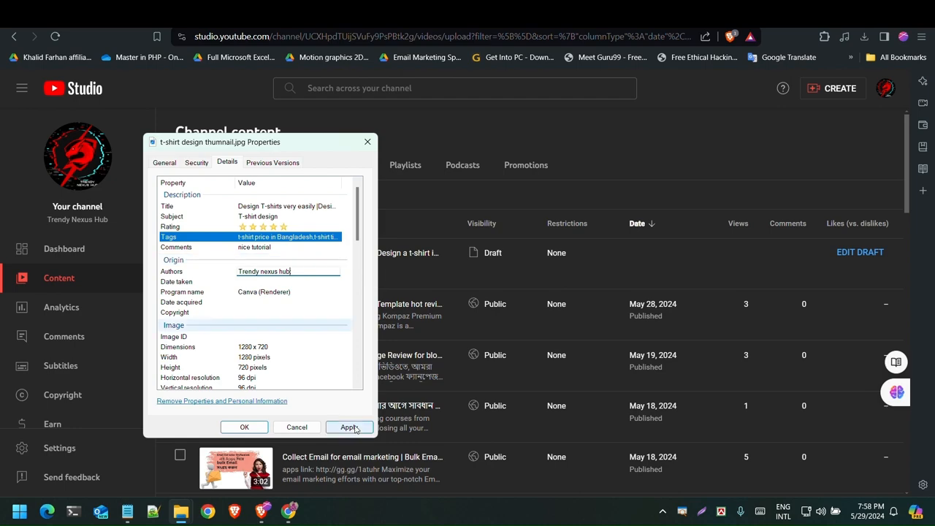
left_click(355, 428)
left_click(245, 426)
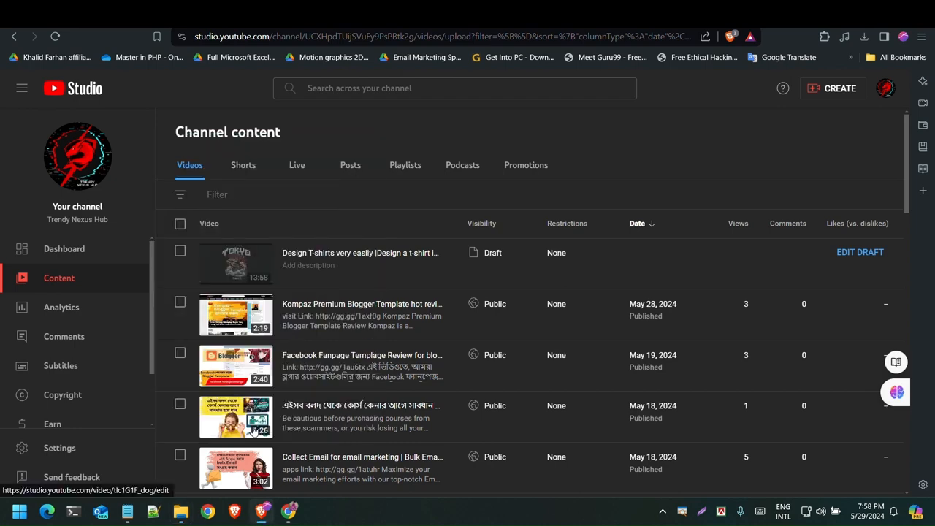
Switch back to YouTube Studio and open the details of the draft t-shirt design video.
key("alt+Tab")
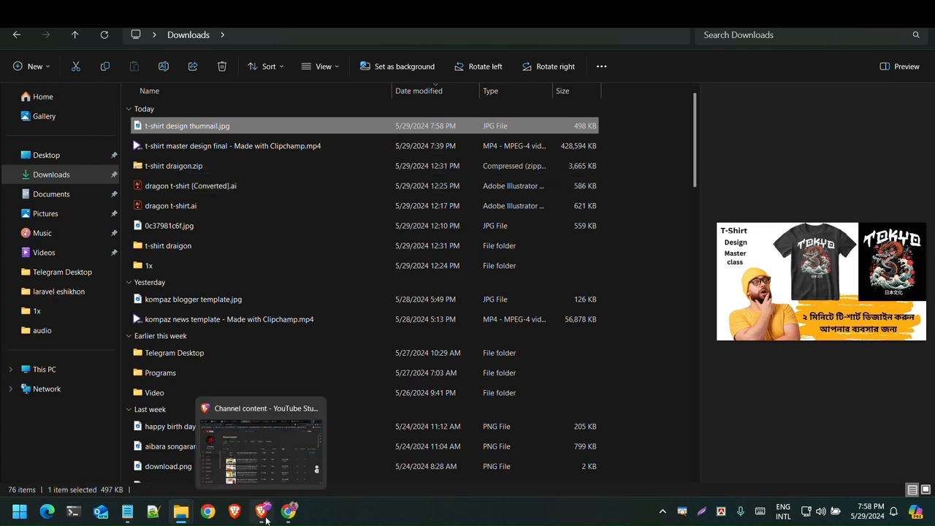
left_click(266, 519)
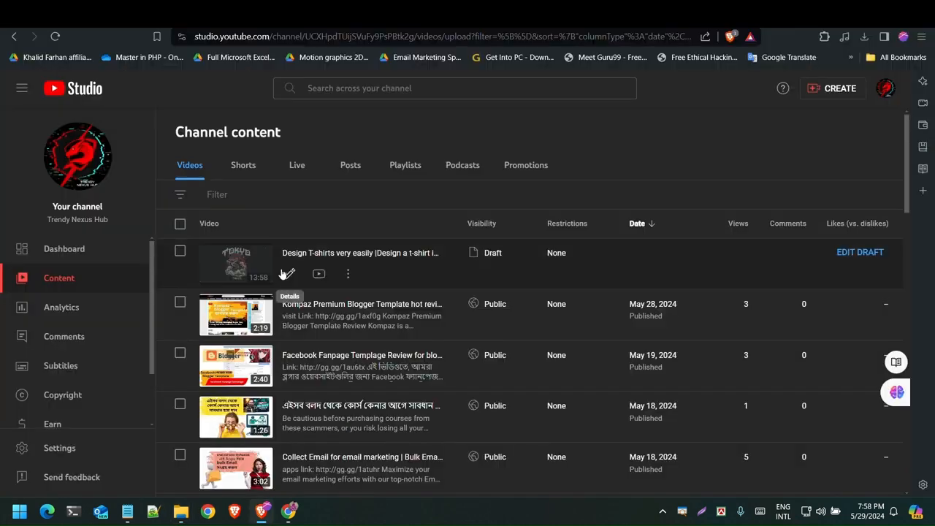
left_click(290, 274)
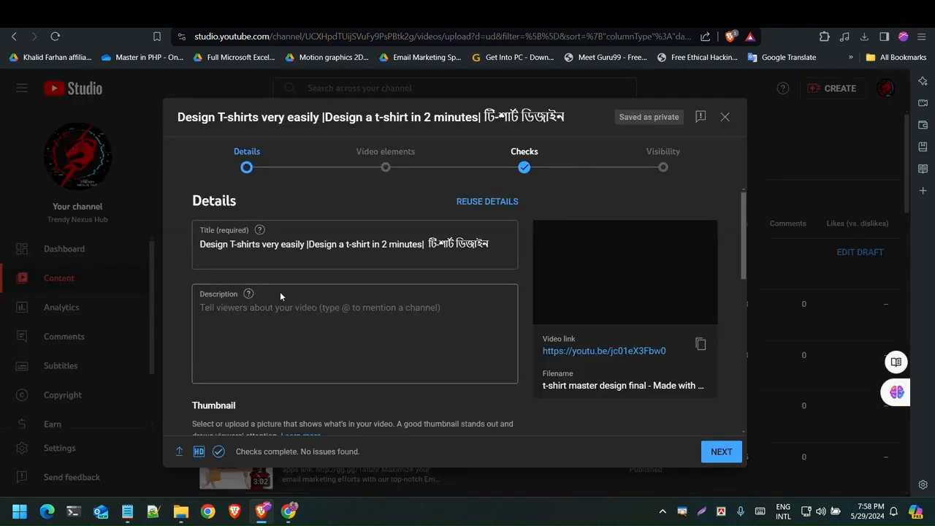
Upload "t-shirt design thumnail.jpg" from the Downloads folder as the video's thumbnail.
scroll(280, 313, "down", 3)
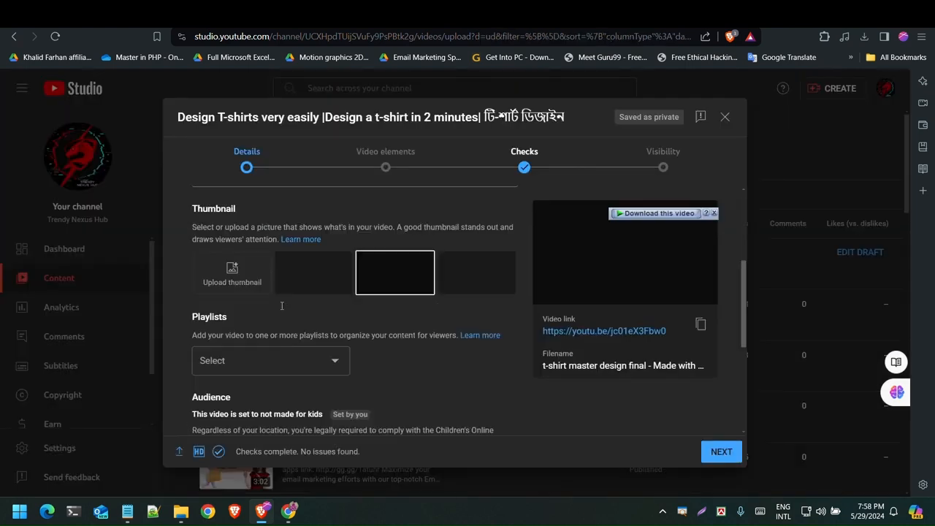
scroll(281, 305, "down", 1)
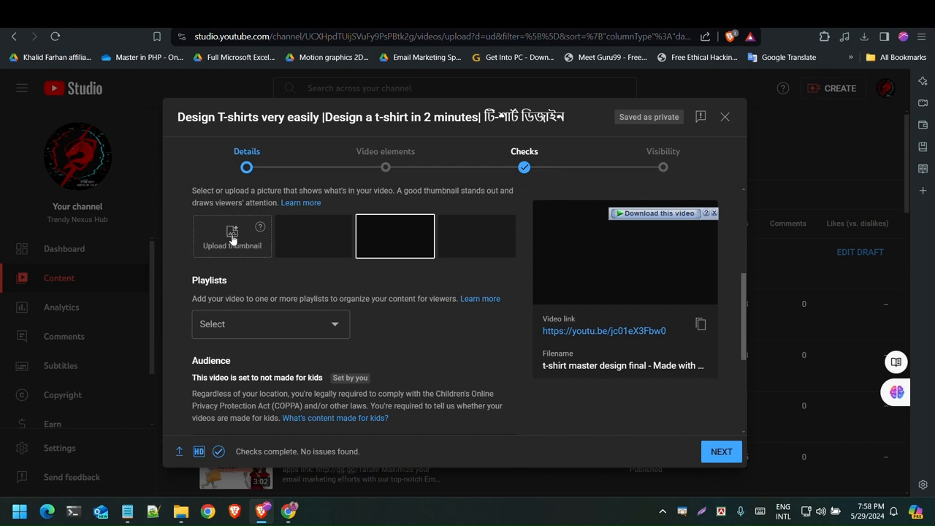
left_click(233, 241)
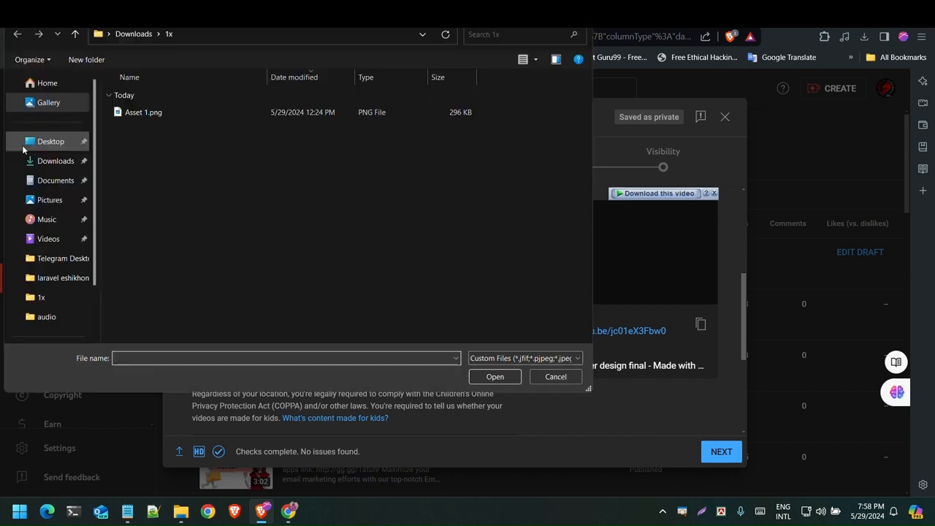
left_click(53, 161)
left_click(168, 112)
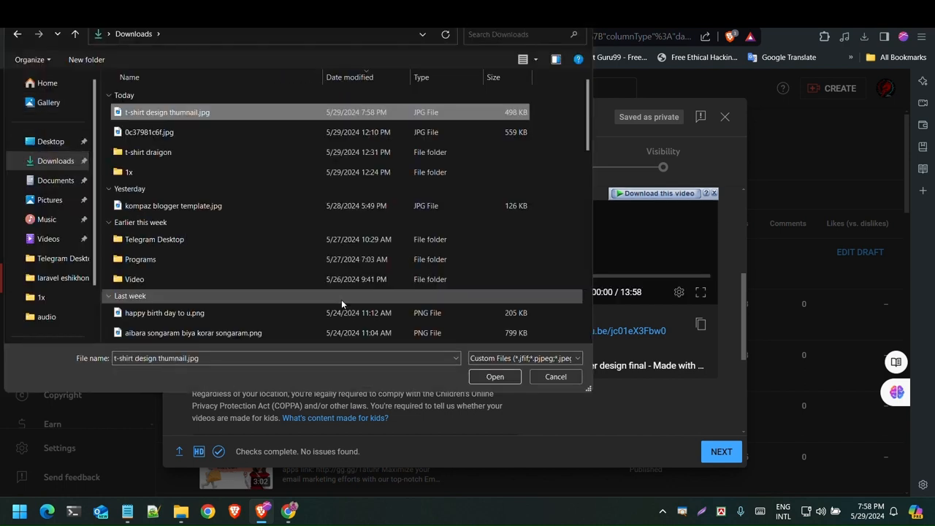
left_click(495, 377)
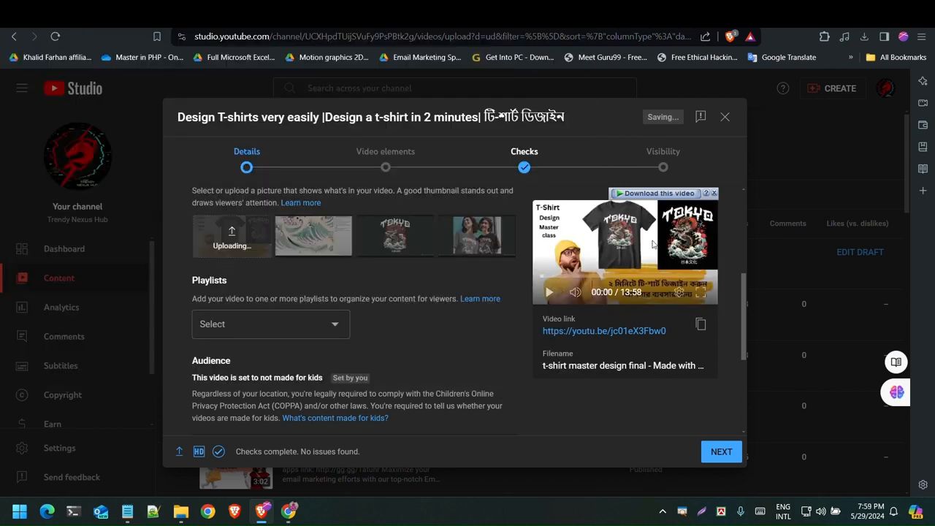
Create a new public playlist titled "T-Shirt Design for business" from the video's playlist selection.
left_click(305, 336)
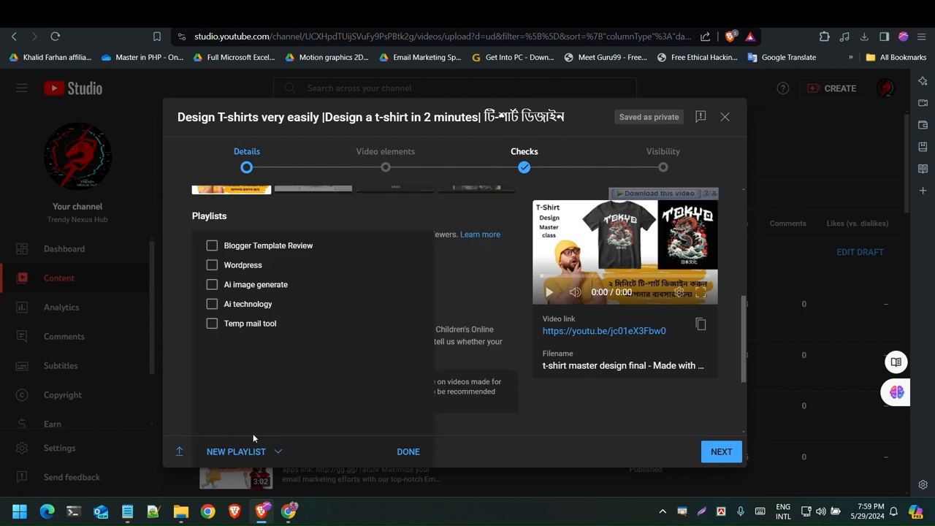
left_click(252, 450)
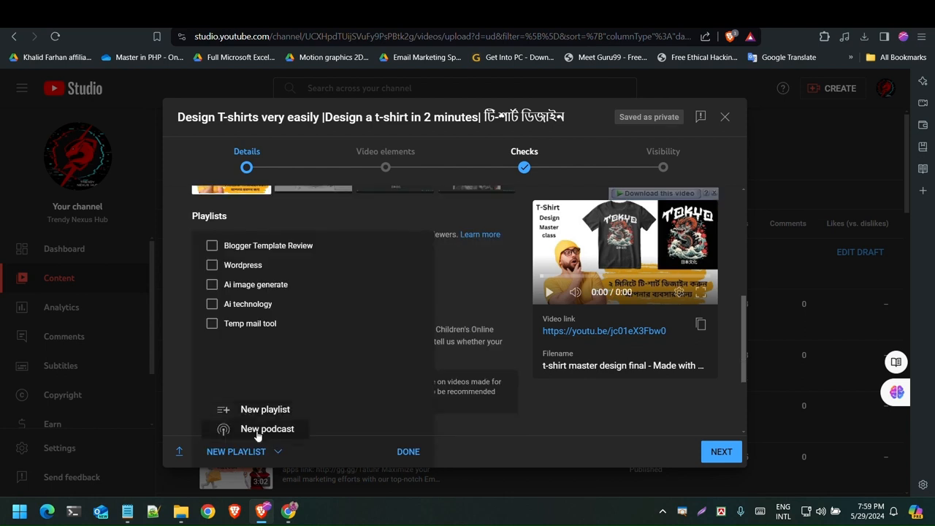
left_click(252, 410)
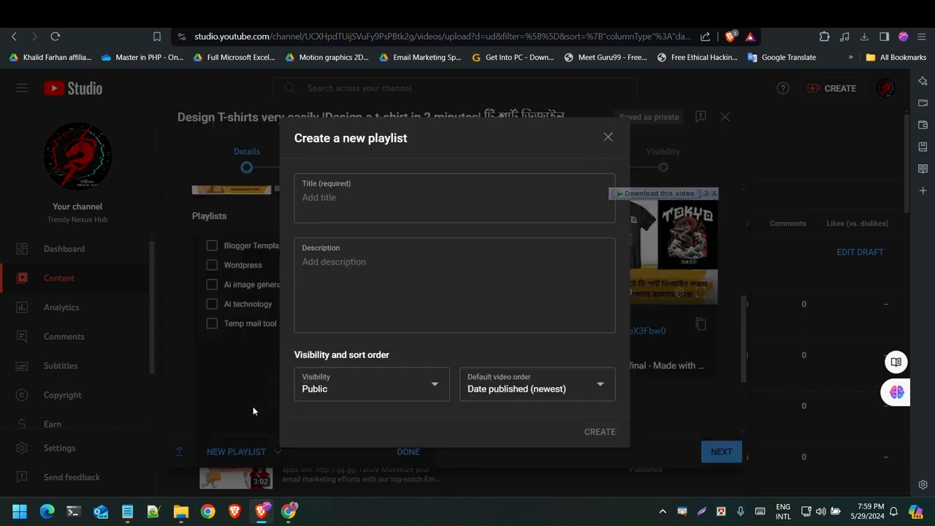
left_click(351, 192)
type("T-Shirt Design for ")
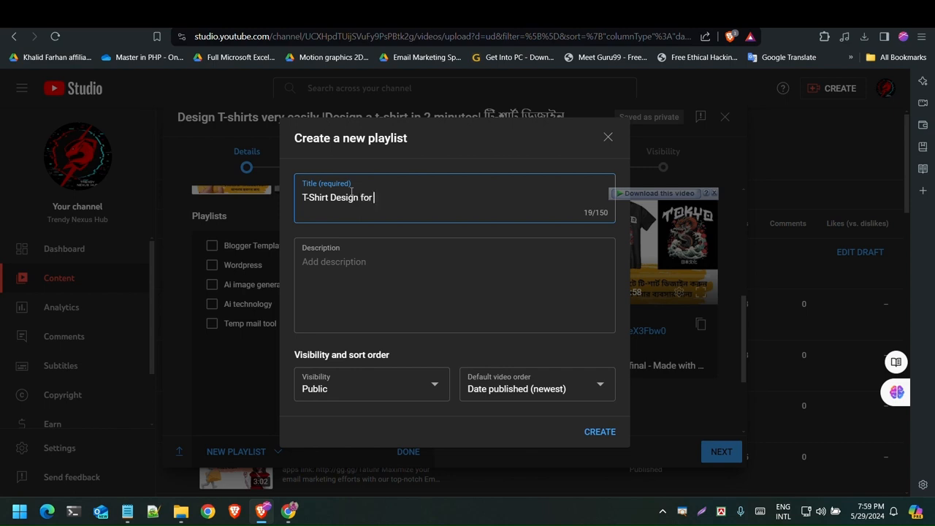
type("business")
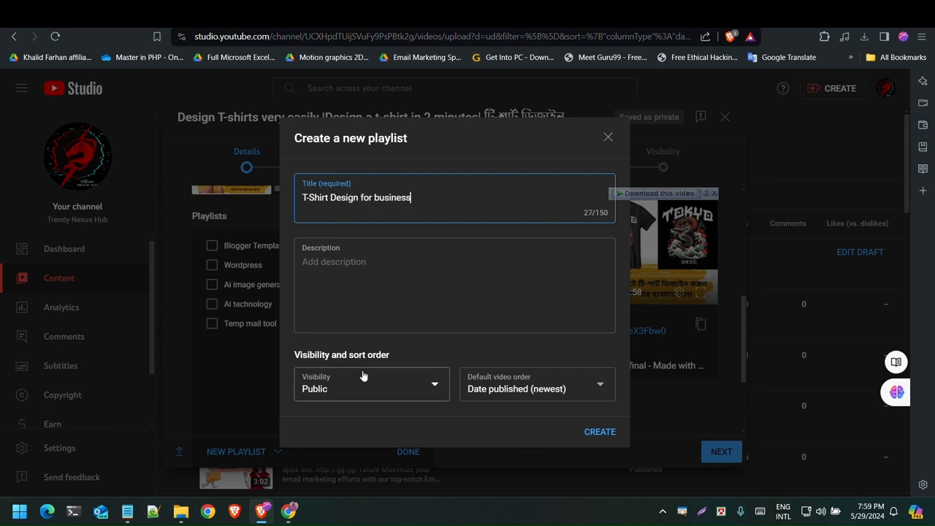
key("Return")
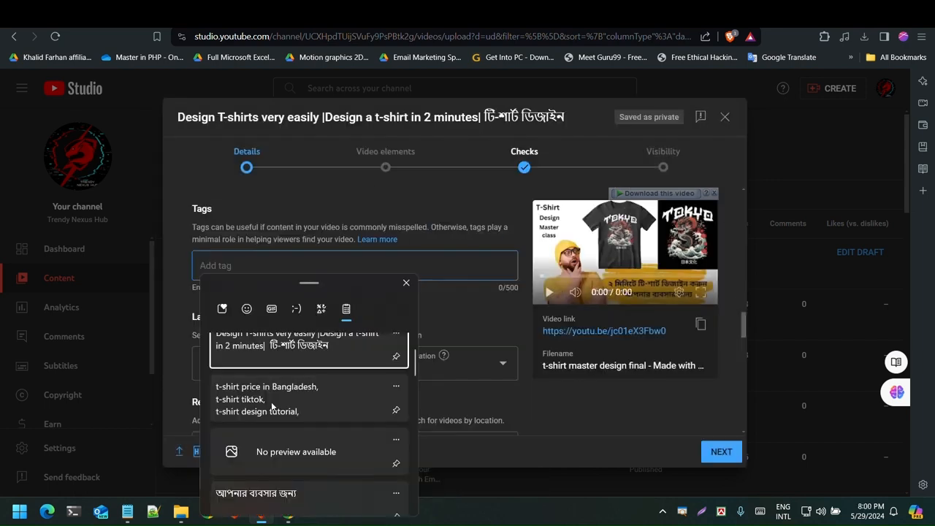
Paste the copied t-shirt keyword list, starting with "t-shirt price in Bangladesh", as the video's tags.
left_click(271, 407)
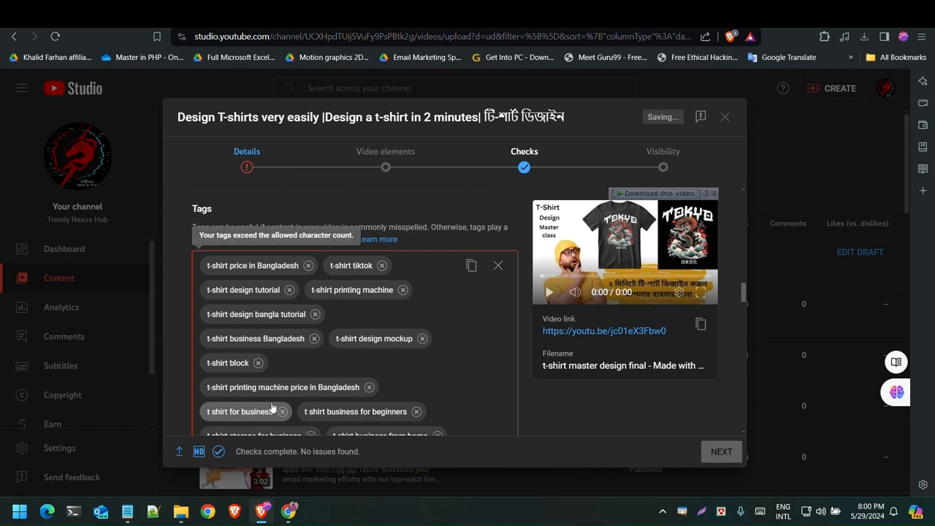
scroll(441, 214, "down", 2)
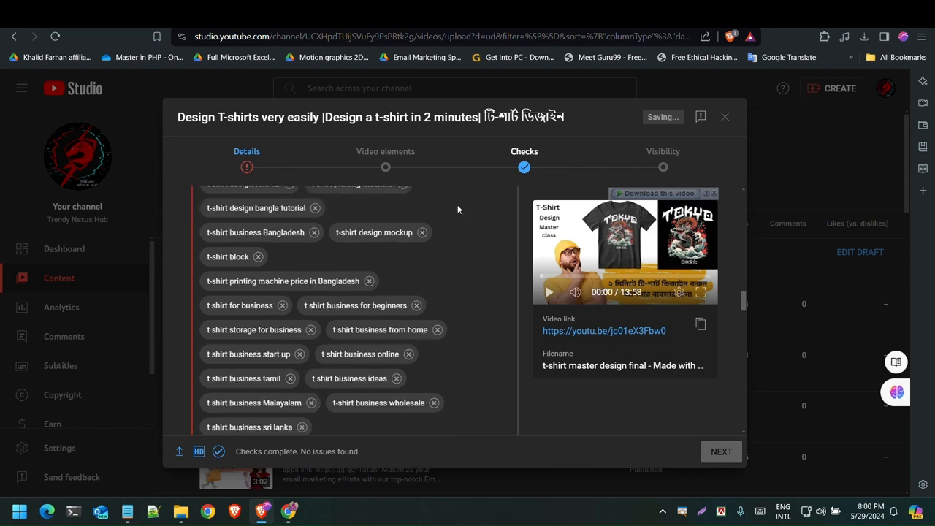
scroll(459, 210, "up", 1)
scroll(462, 209, "up", 1)
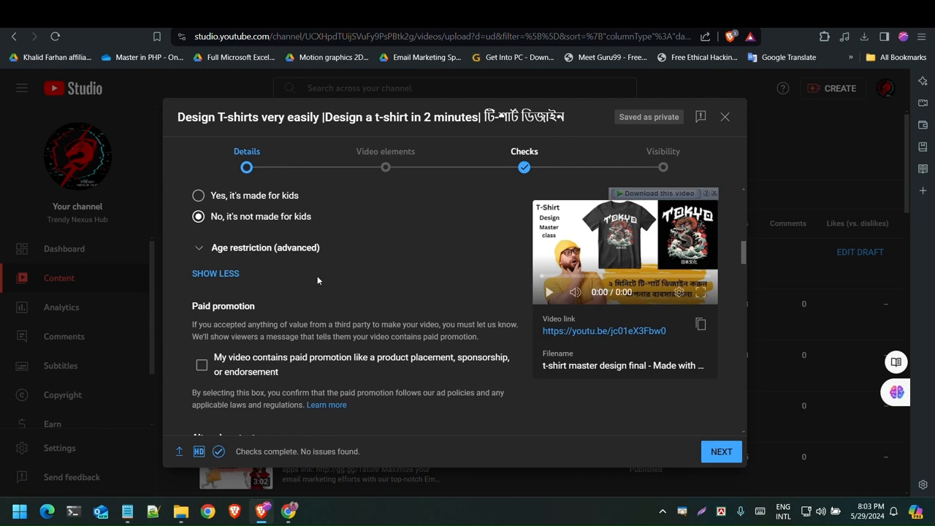
Toggle the option to show how many viewers like this video in the comments and ratings settings.
scroll(317, 276, "down", 8)
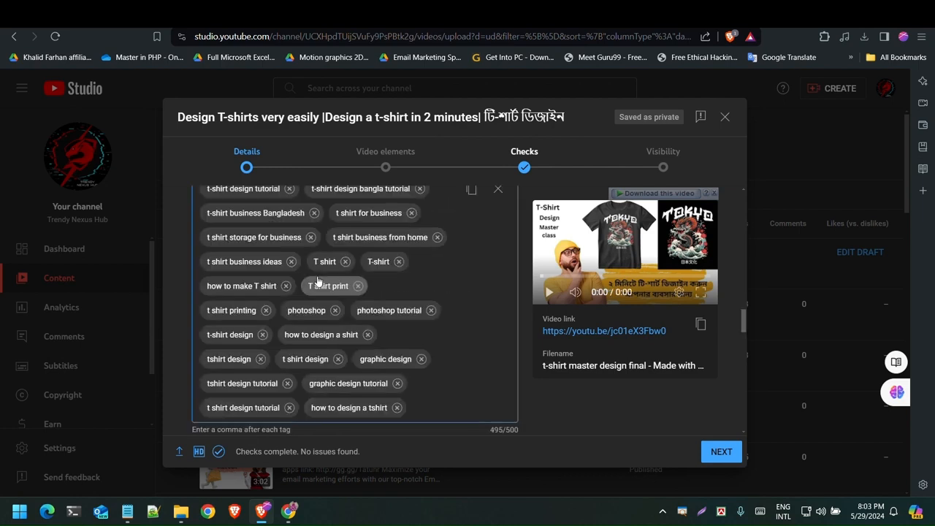
scroll(317, 279, "down", 6)
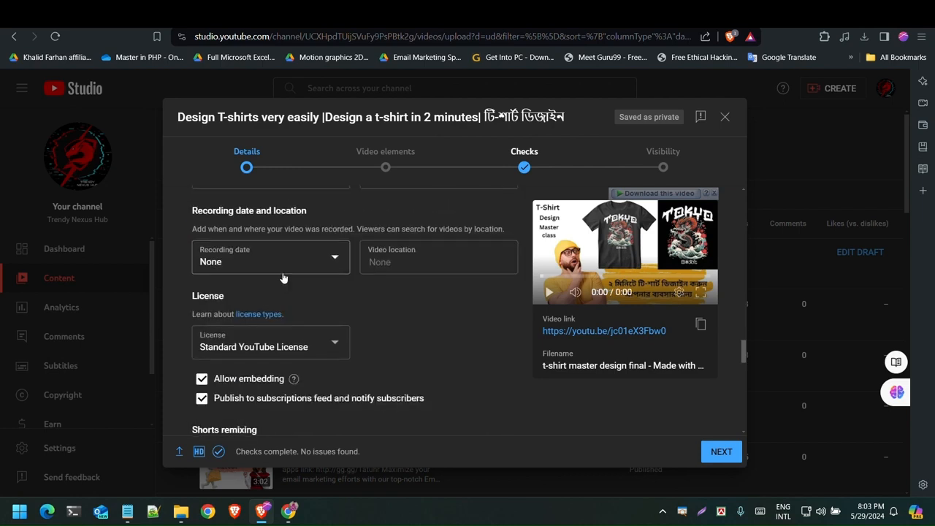
scroll(296, 278, "down", 5)
scroll(309, 278, "down", 1)
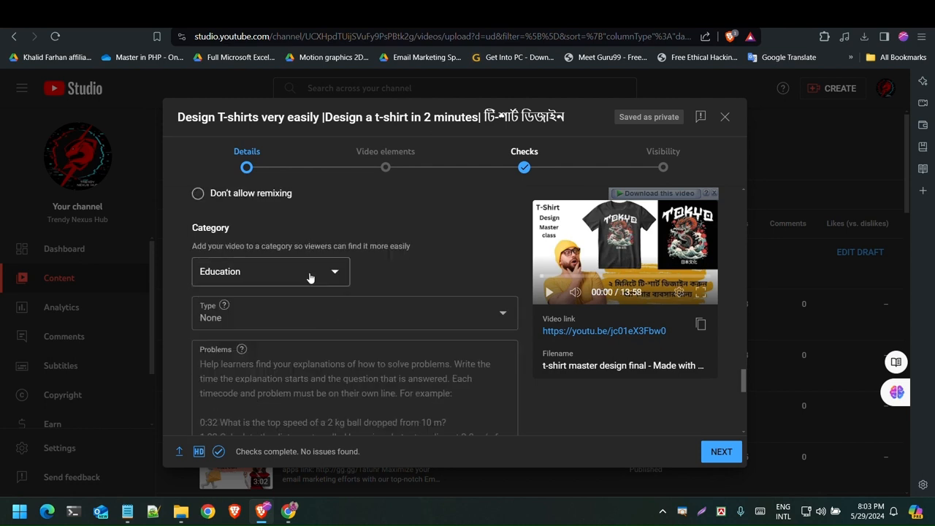
scroll(278, 292, "down", 3)
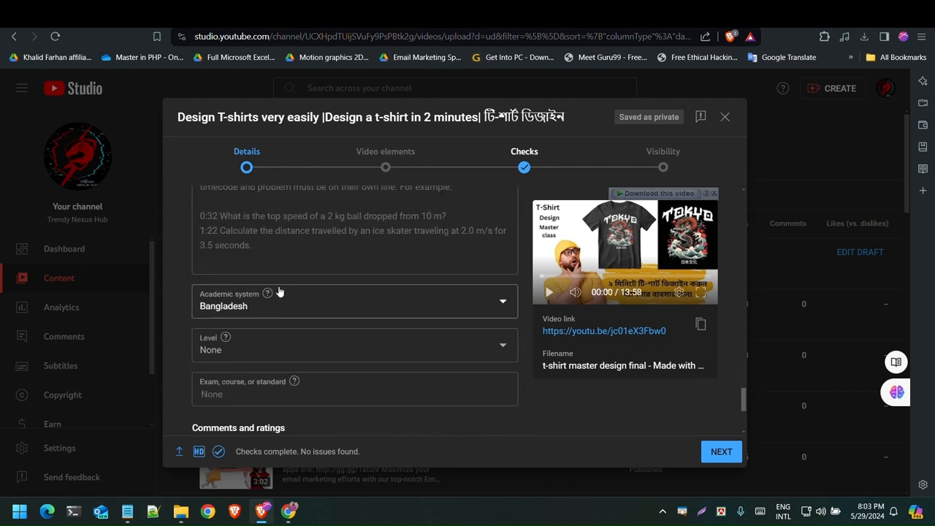
scroll(274, 285, "down", 1)
scroll(270, 279, "down", 3)
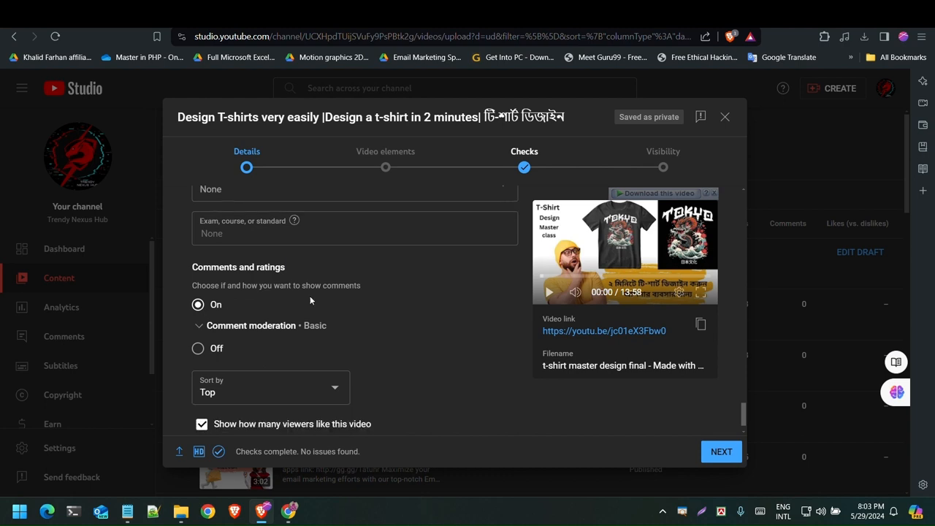
scroll(310, 299, "down", 1)
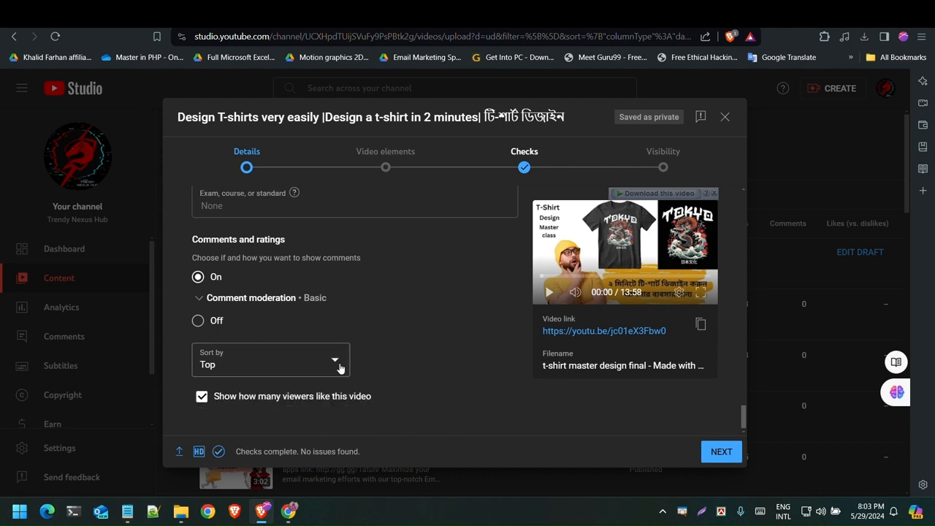
left_click(201, 398)
Paste the prepared text starting "Design T-Shirts Very Easily: Create a T-Shirt in Just 2 Minutes!" as the video description.
scroll(339, 341, "up", 3)
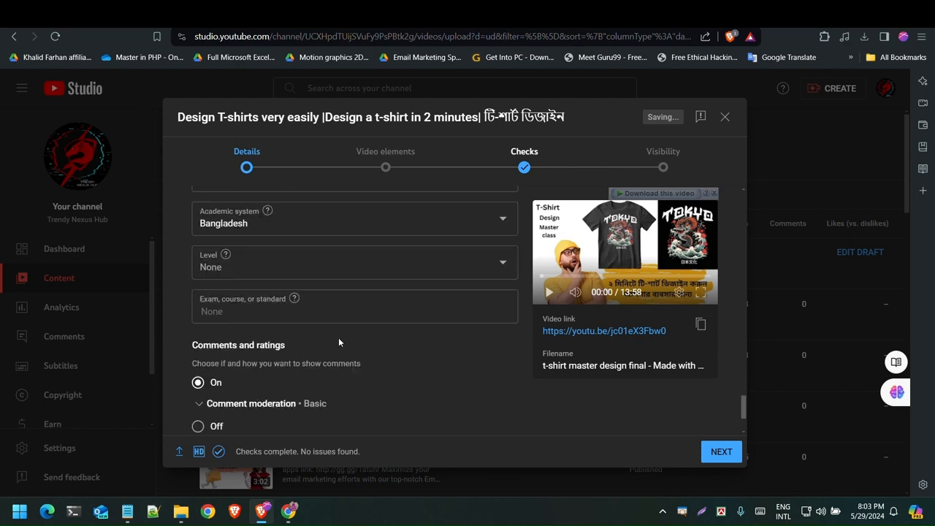
scroll(338, 339, "up", 4)
scroll(330, 322, "up", 15)
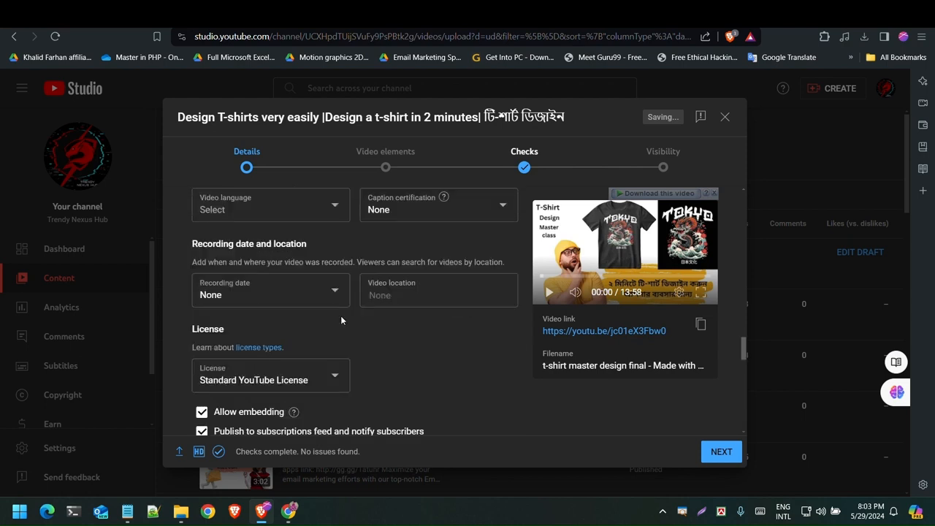
left_click(295, 319)
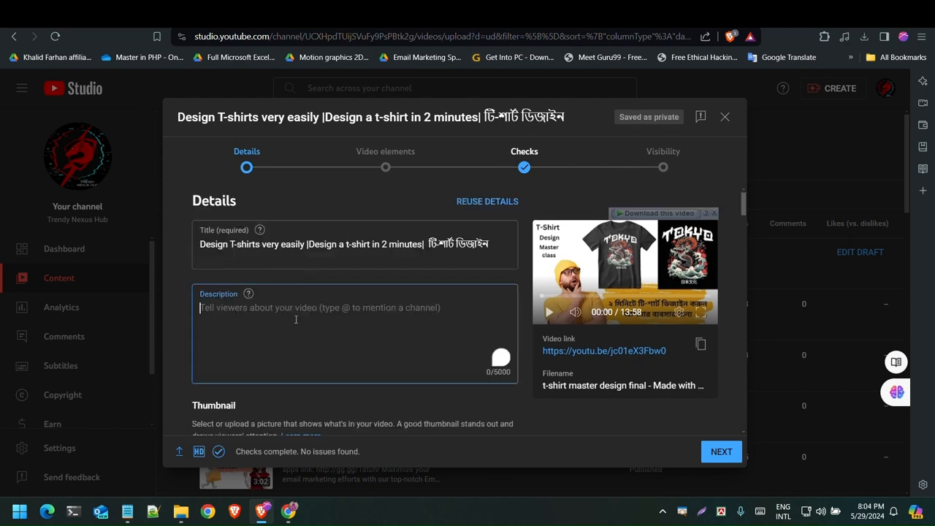
key("ctrl+v")
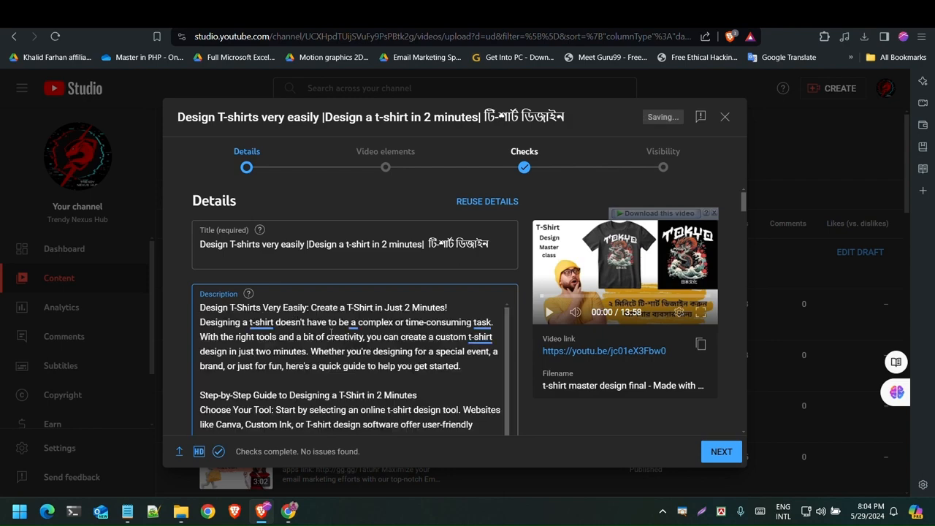
scroll(331, 332, "down", 10)
scroll(349, 347, "up", 5)
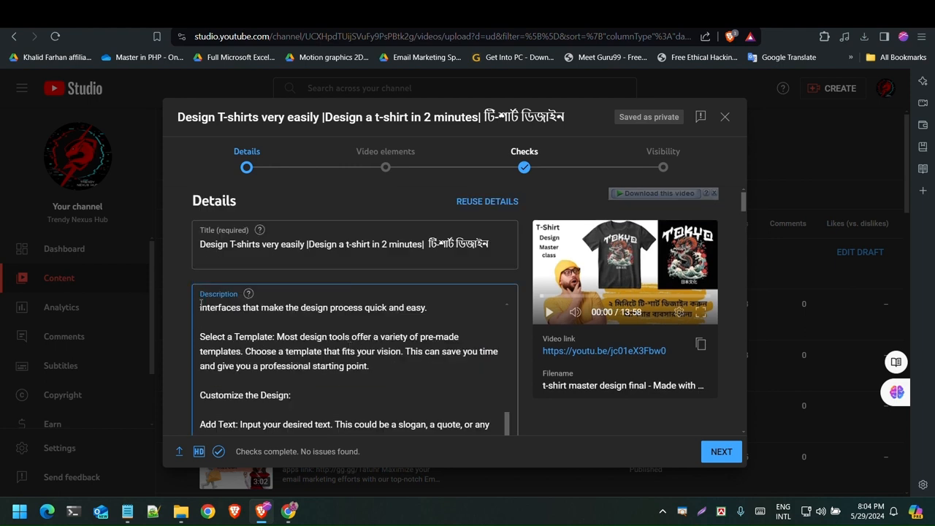
Insert blank lines above the description text and add the suggested hashtag #tshirt on the first line.
scroll(219, 307, "up", 1)
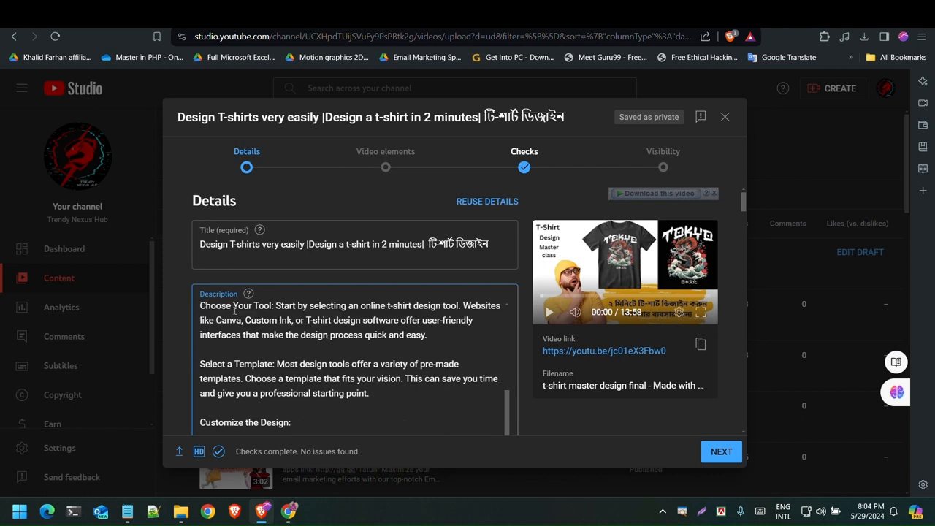
scroll(235, 309, "up", 3)
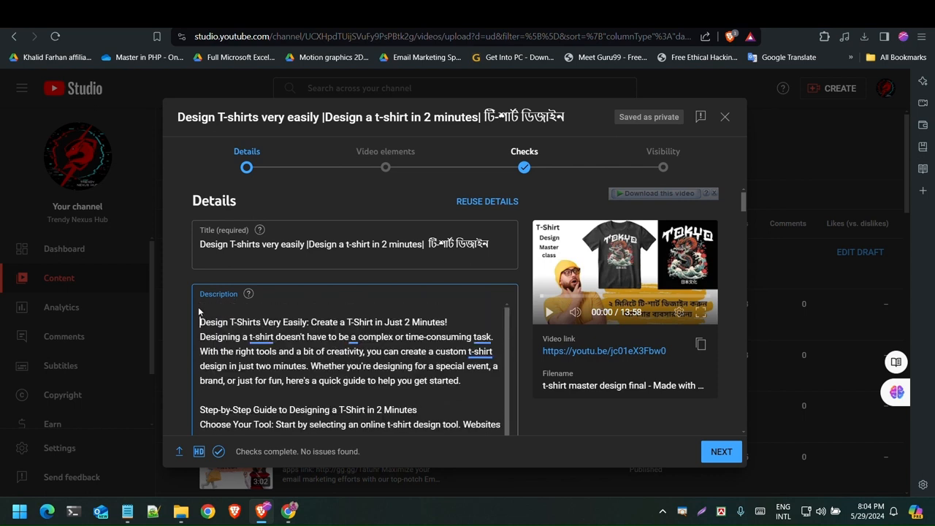
key("Return")
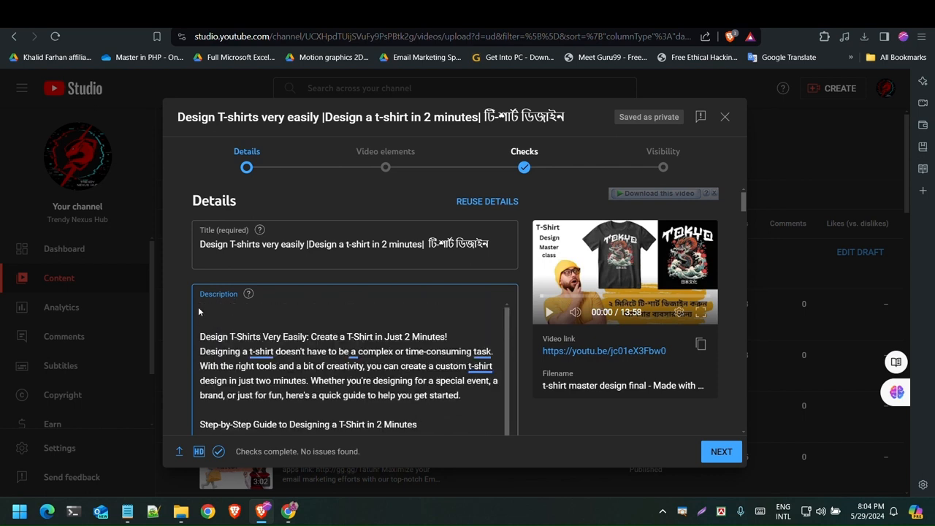
type("#")
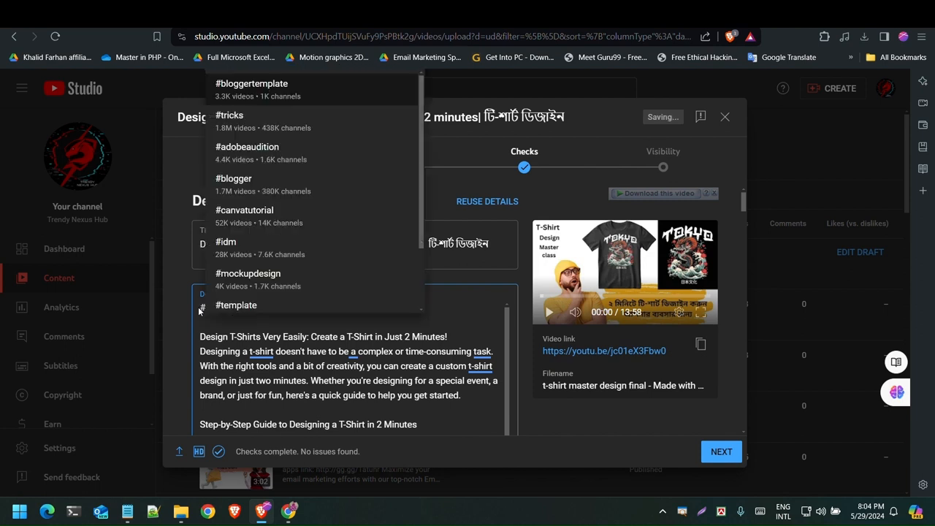
type("t-s")
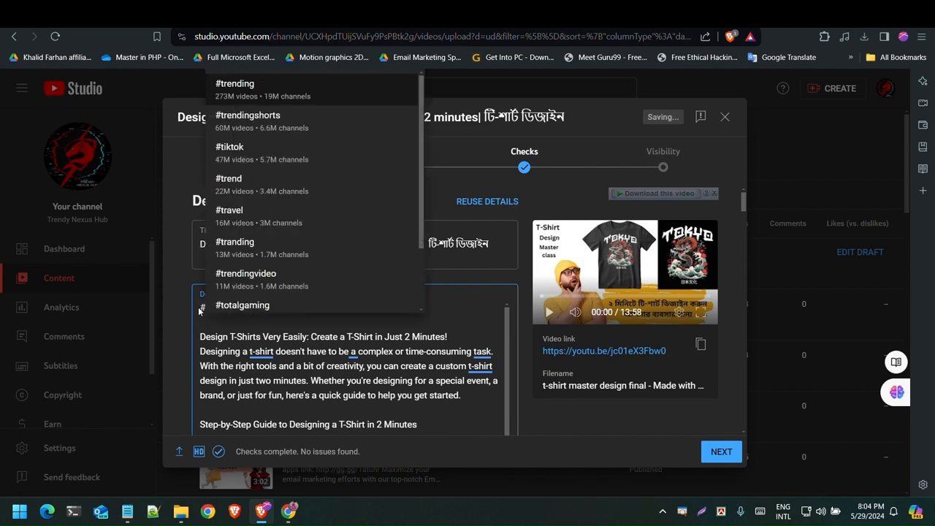
type("hir")
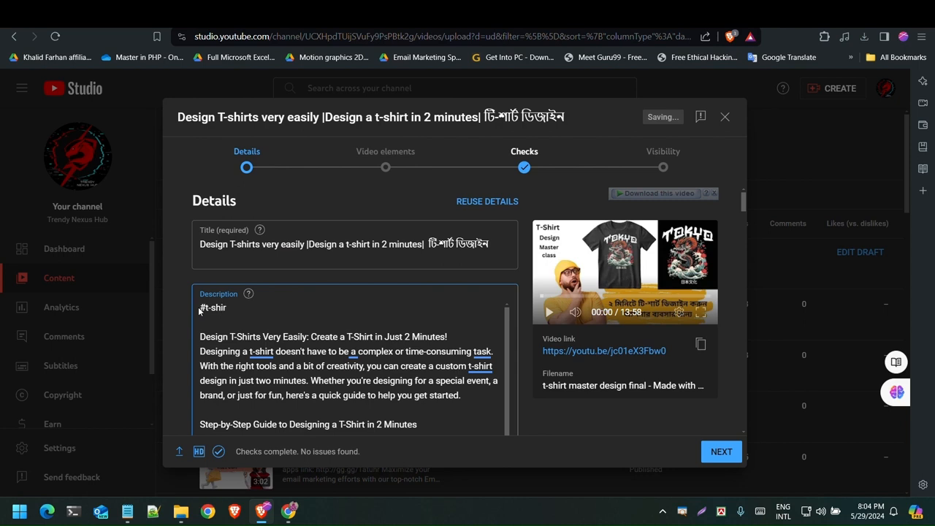
key("BackSpace")
key("BackSpace")
key("BackSpace")
key("BackSpace")
key("BackSpace")
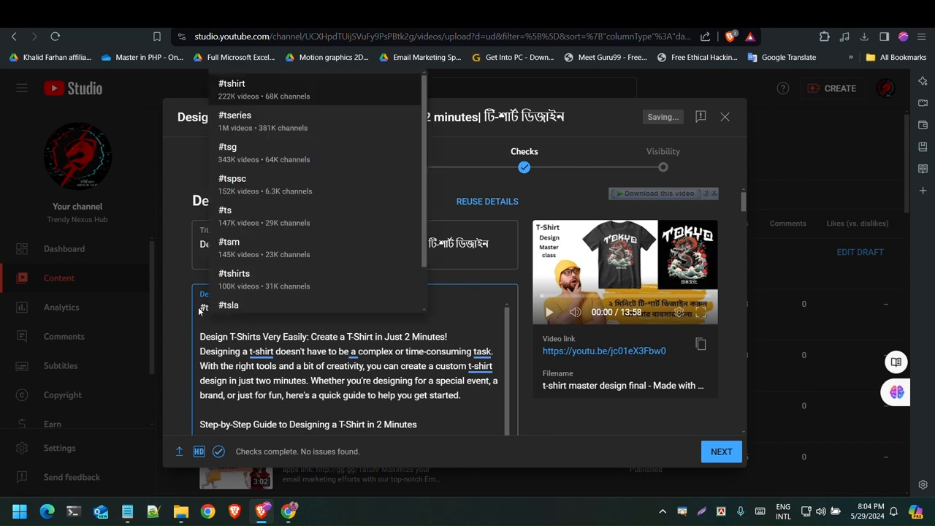
type("shir")
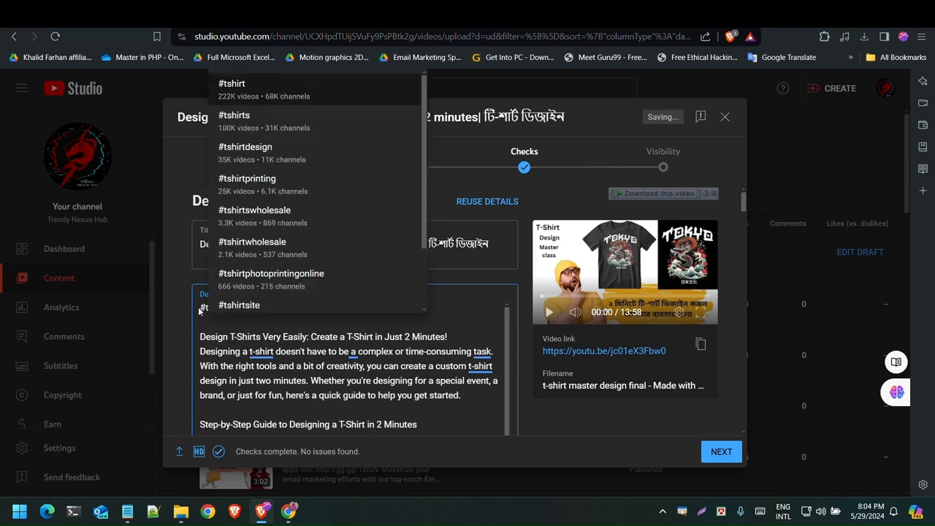
left_click(263, 87)
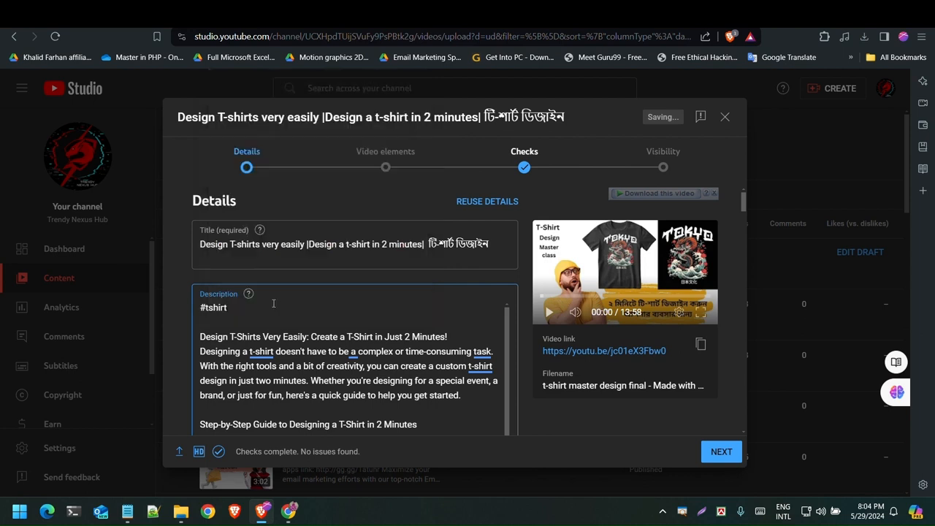
Add the suggested hashtag #tshirtdesign after #tshirt on the description's first line.
type("#")
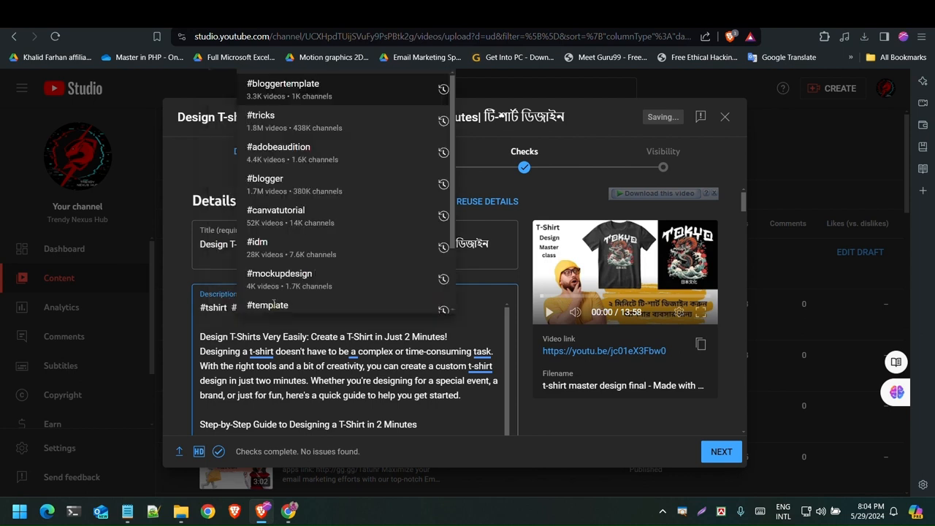
type("tshirt")
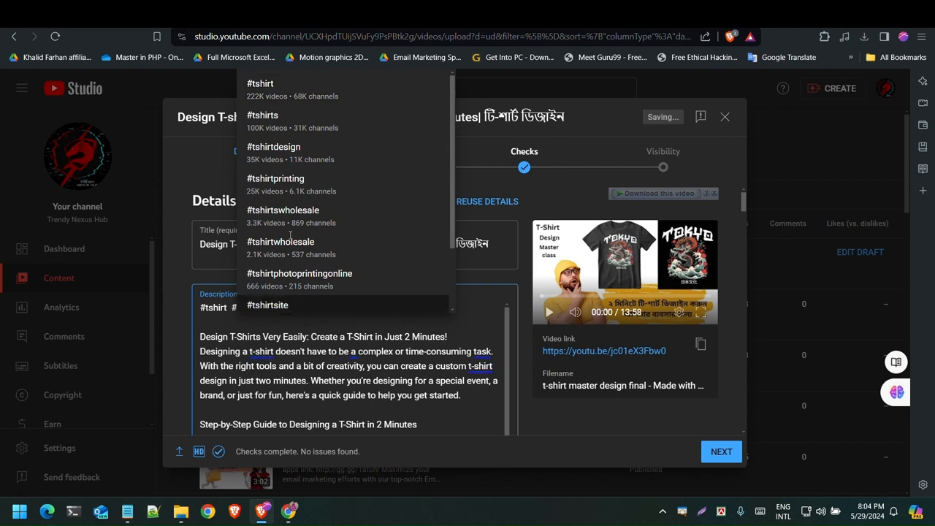
left_click(292, 158)
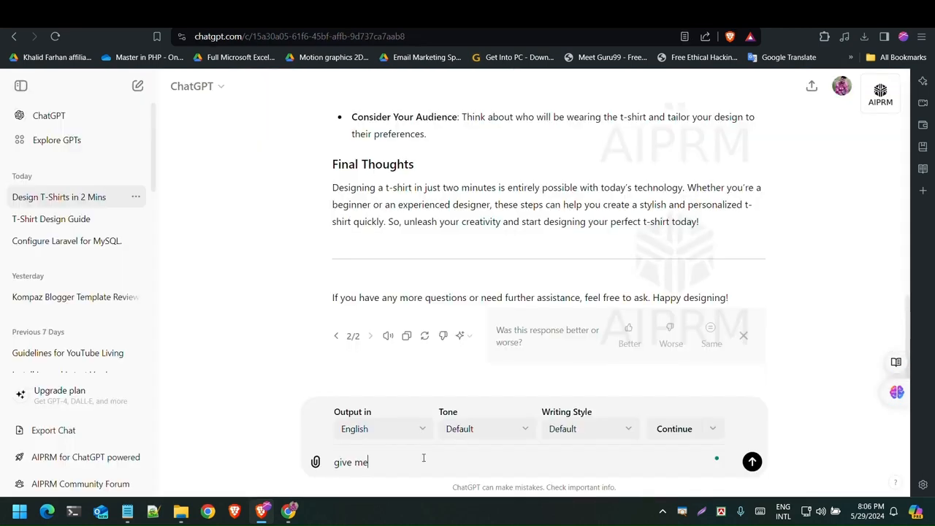
Ask ChatGPT for 20 hashtags for t-shirt design, all in small letters and on one line.
type("20 has tag for")
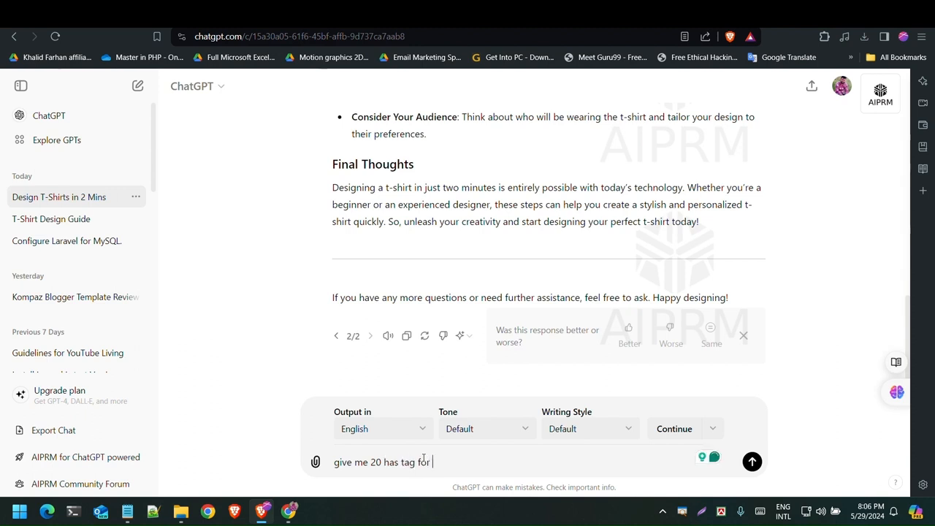
type(" t-shit desg")
key("BackSpace")
type("ign , ")
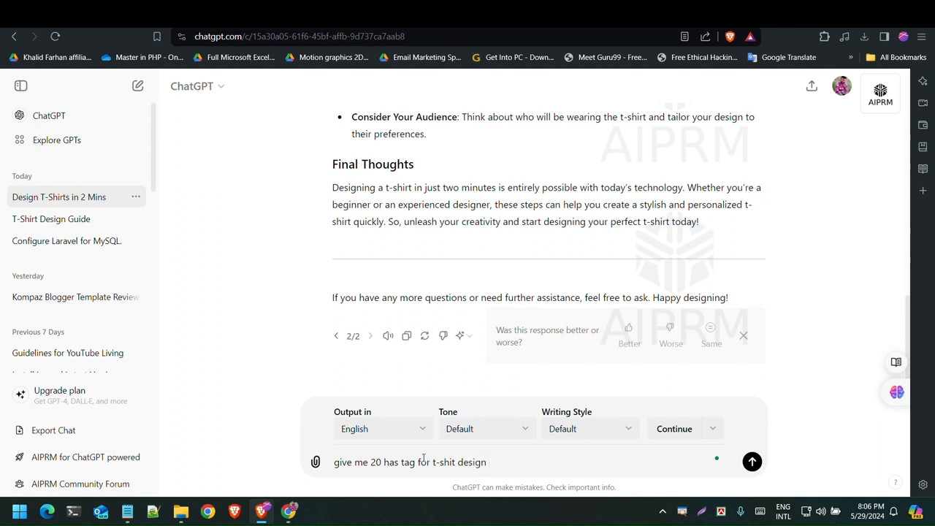
type("s")
key("BackSpace")
type("all sa")
key("BackSpace")
type("mall letter,")
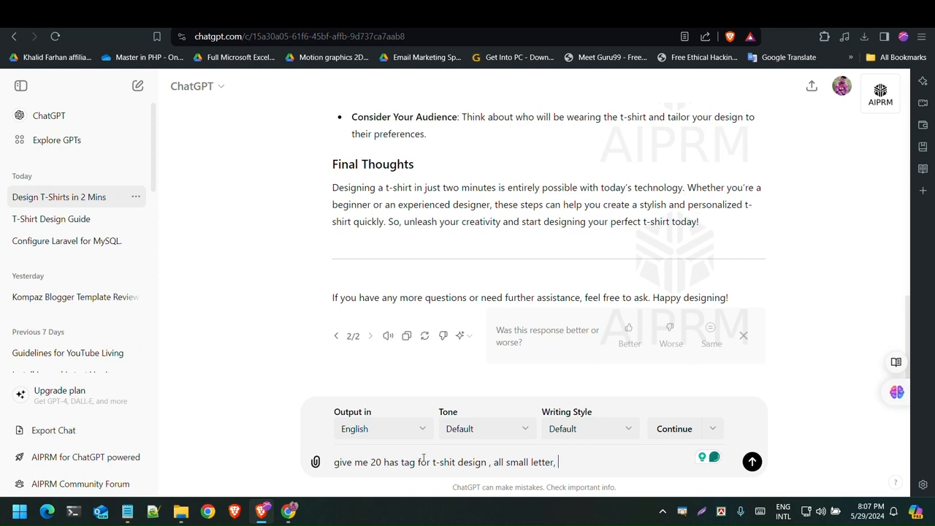
type(" in oneline")
key("Return")
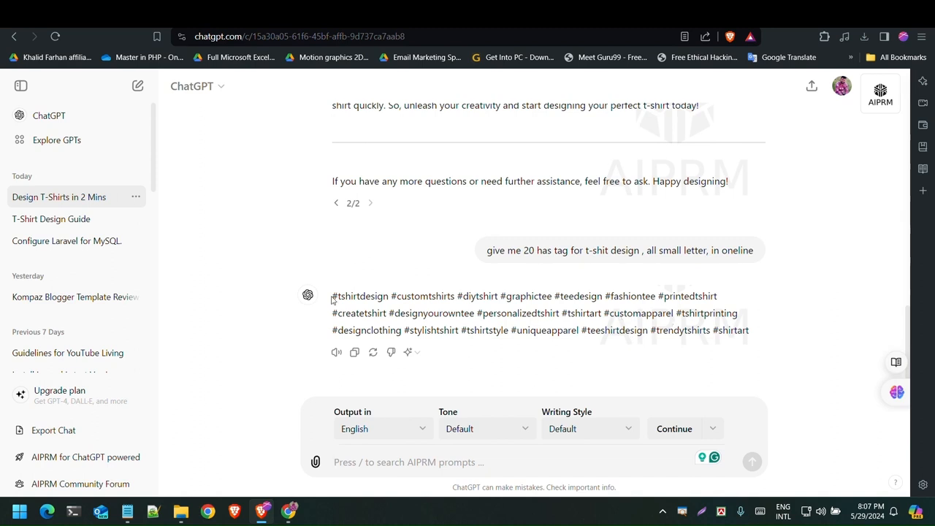
Copy the generated hashtags, from #tshirtdesign to #shirtart, into the YouTube video description after the existing #tshirtdesign on the first line.
left_click_drag(333, 297, 754, 333)
key("ctrl+c")
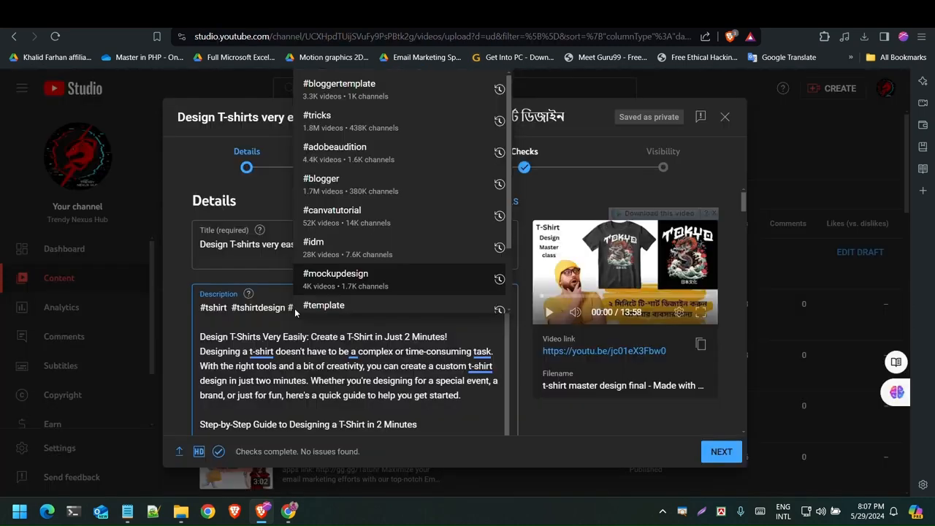
left_click(283, 347)
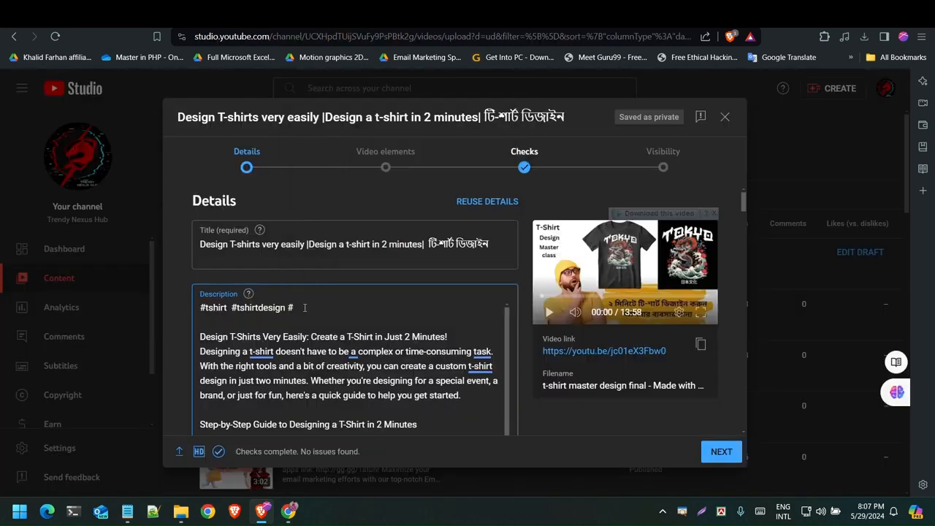
key("ctrl+v")
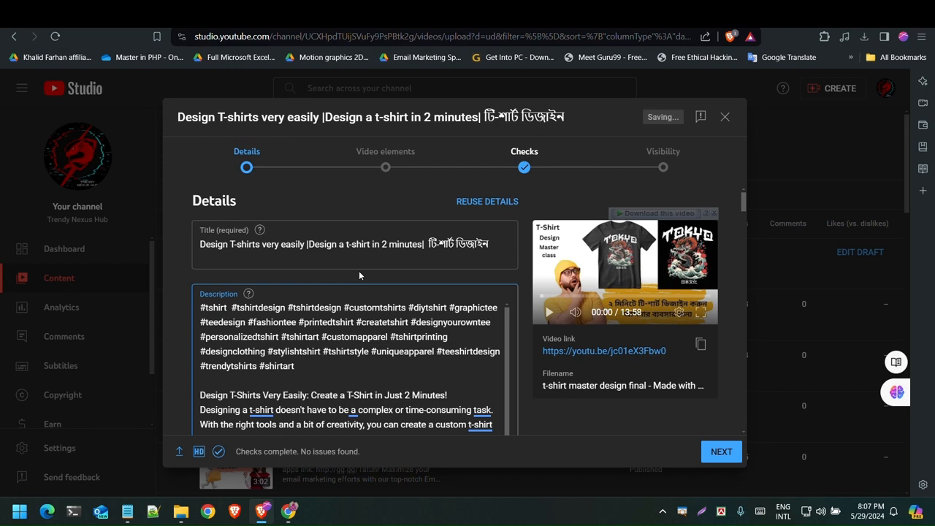
Append a "|" separator and the suggested hashtag #tshirt to the end of the video title.
left_click(495, 245)
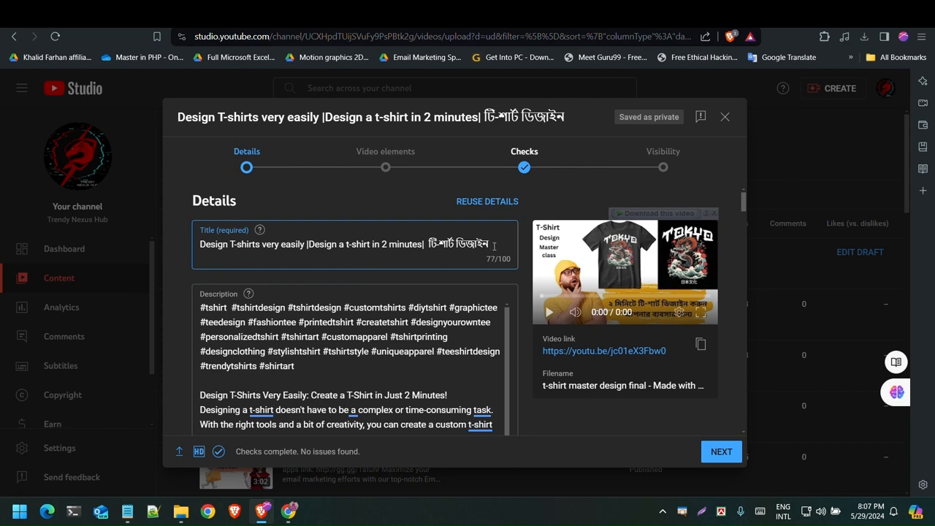
type("|")
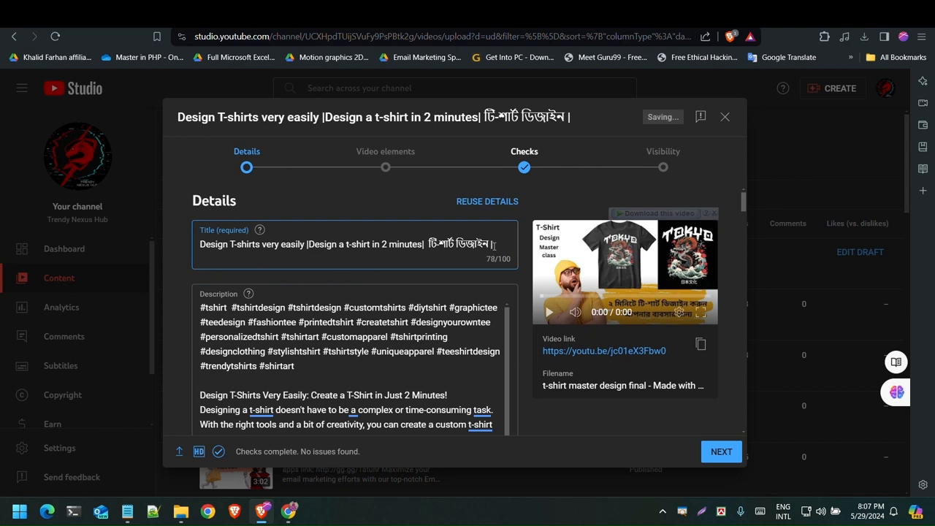
type(" #")
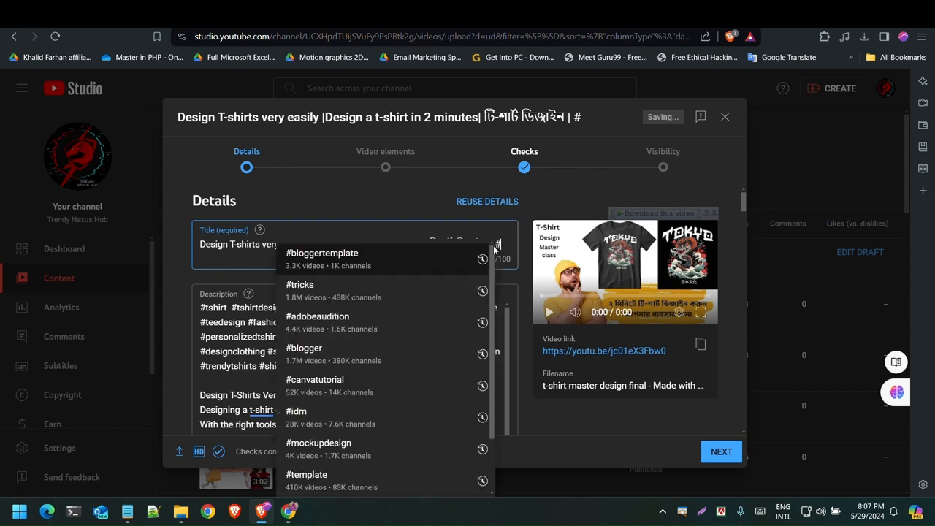
type("tsh")
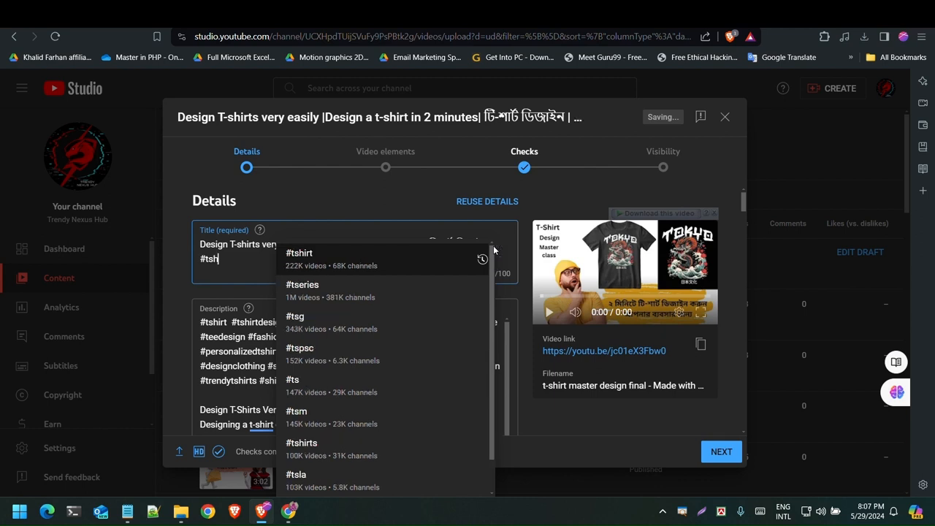
type("ir")
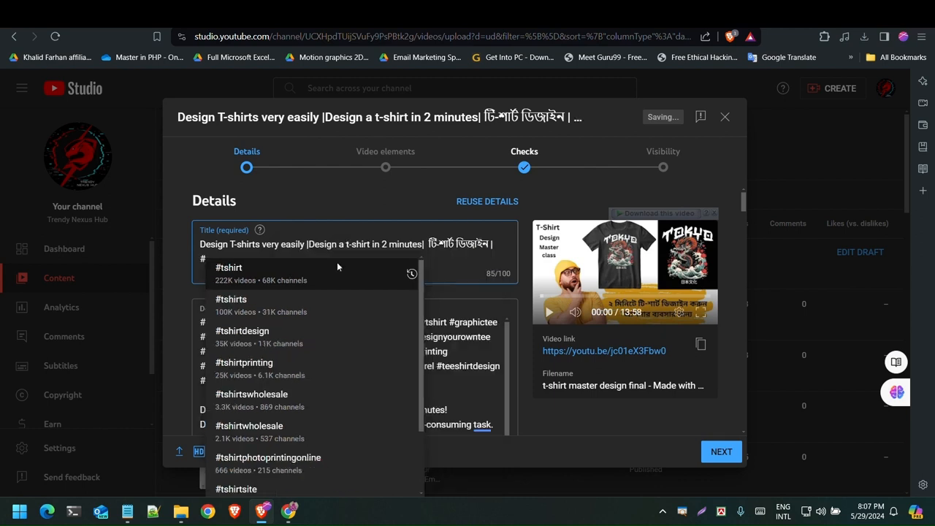
left_click(246, 276)
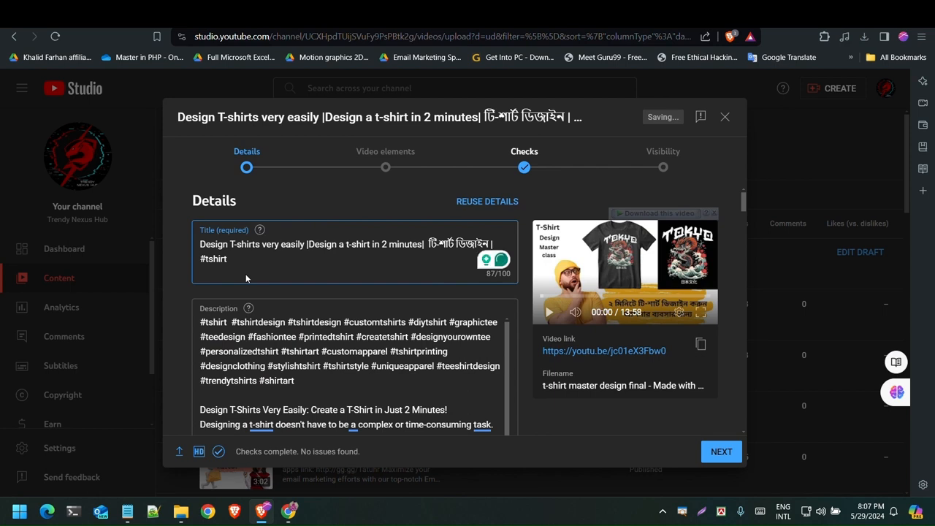
Add the suggested hashtag #tshirtdesign to the title and remove the "|" after "in 2 minutes" to shorten it.
type("#tsh")
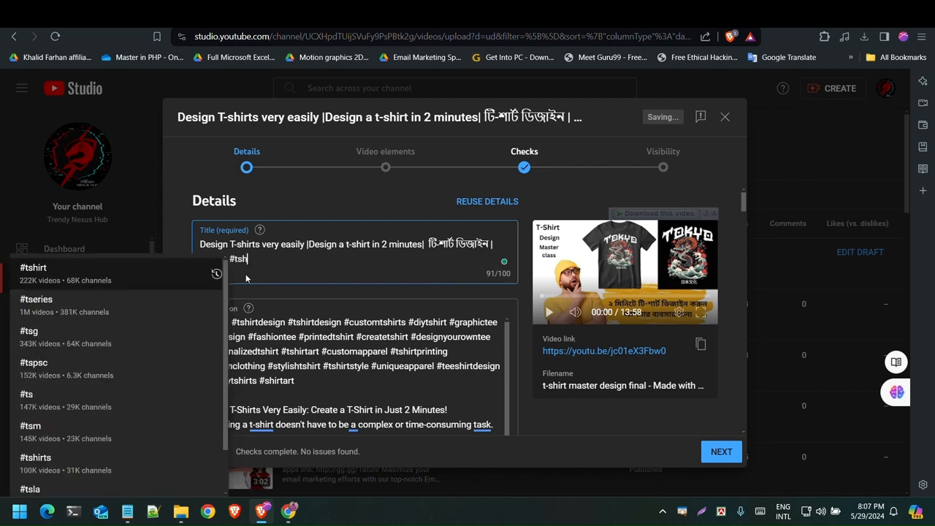
type("irt")
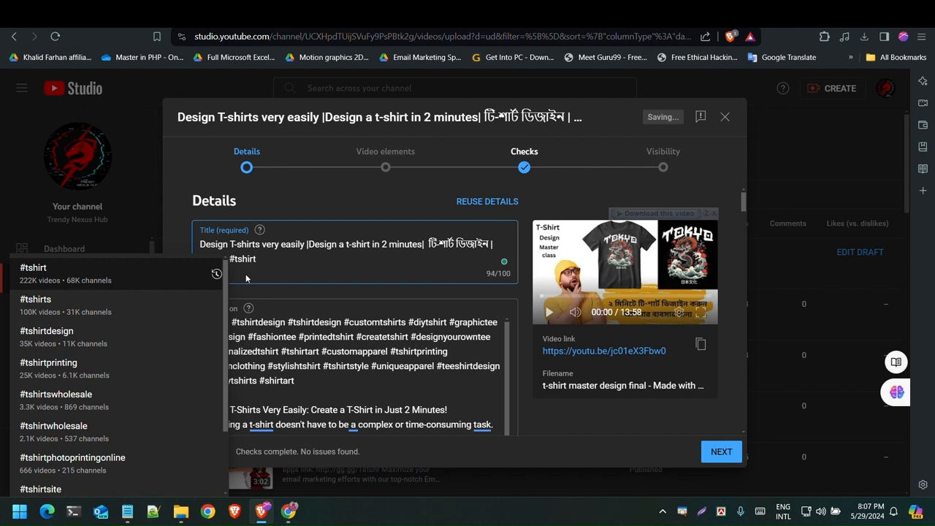
left_click(93, 338)
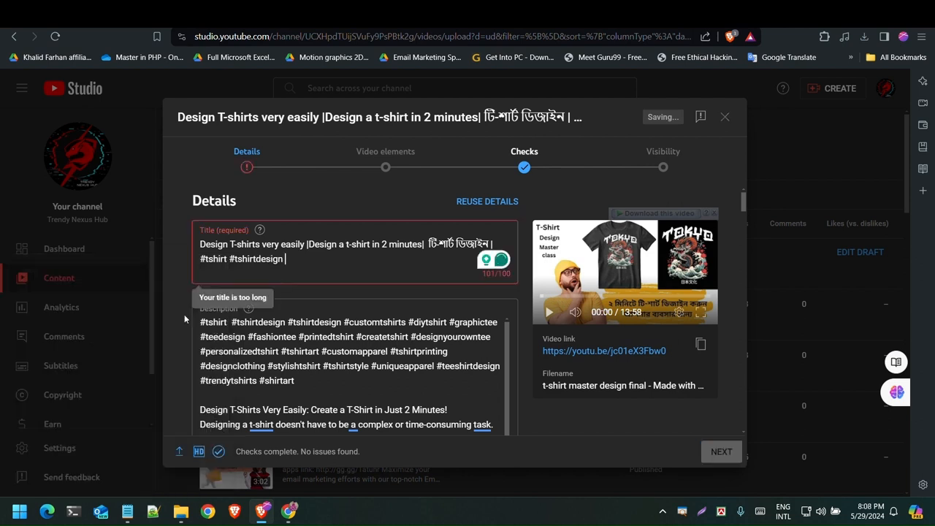
left_click(425, 244)
key("BackSpace")
Review the remaining video details and proceed through the video elements and checks stages to the visibility settings.
scroll(338, 344, "down", 5)
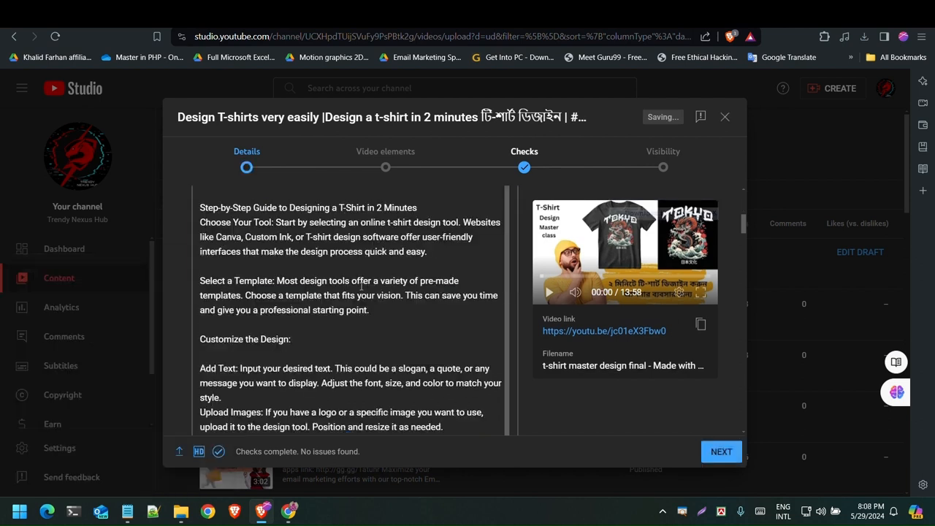
scroll(361, 286, "down", 3)
scroll(377, 355, "down", 5)
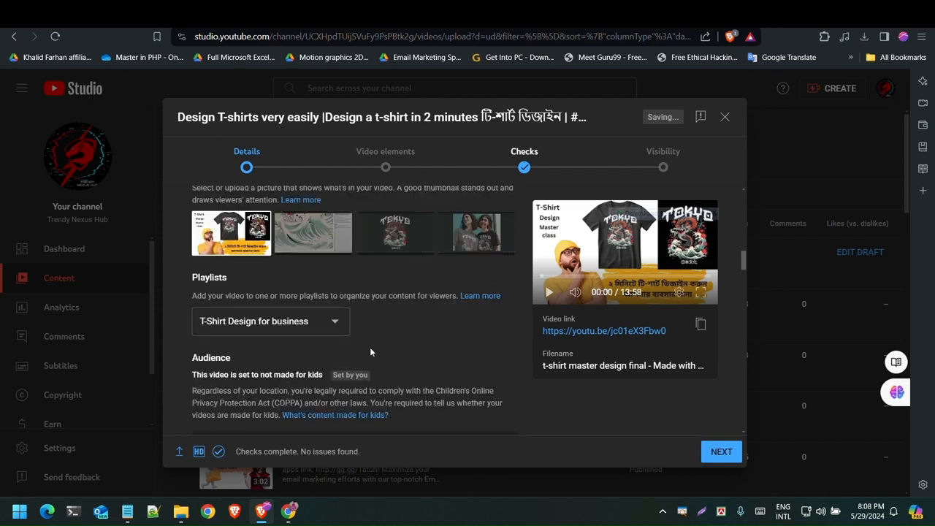
scroll(370, 352, "down", 10)
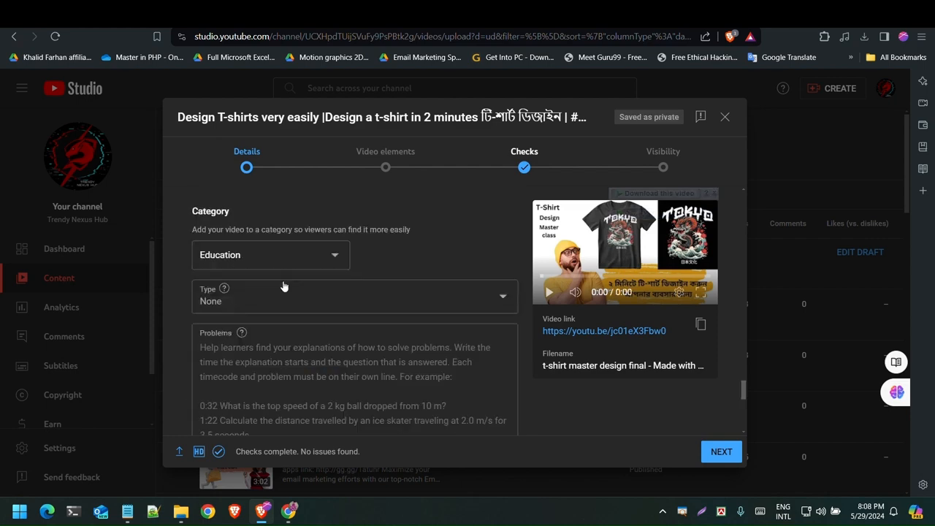
scroll(283, 285, "down", 5)
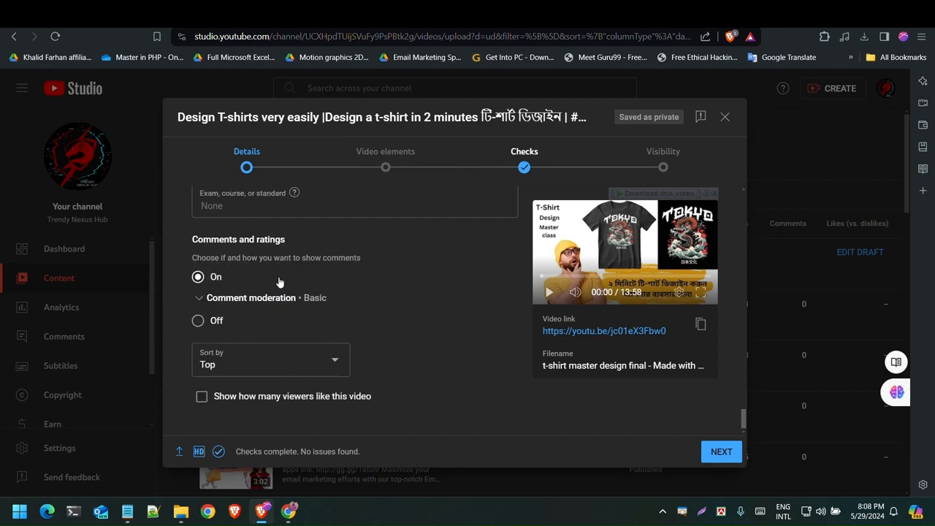
scroll(278, 283, "up", 20)
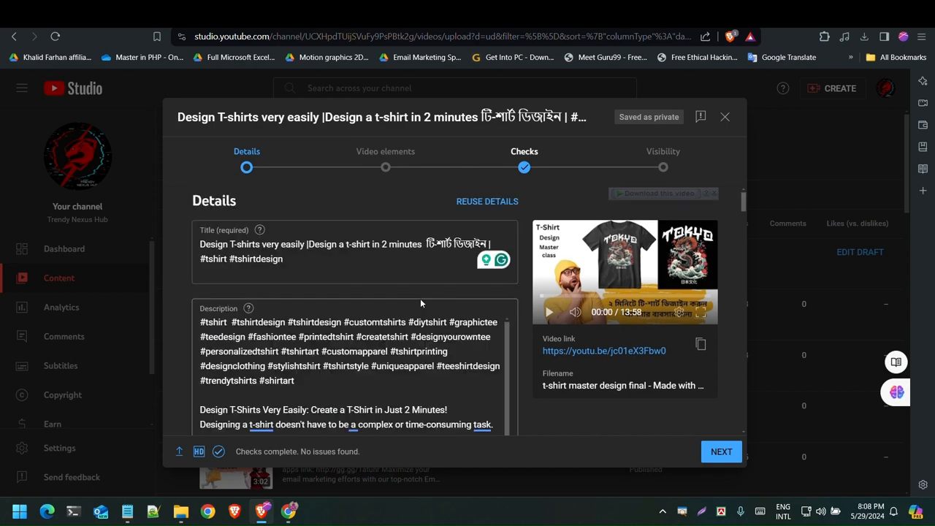
left_click(719, 453)
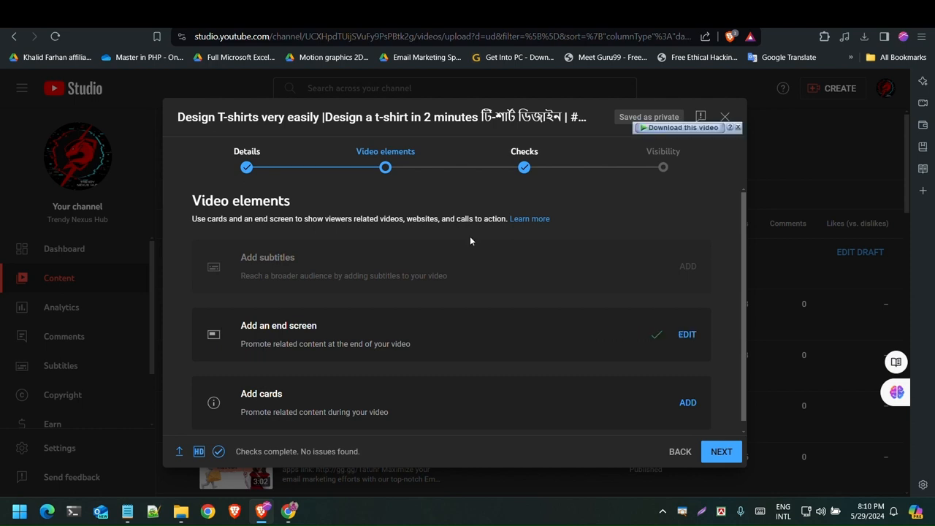
scroll(336, 357, "down", 1)
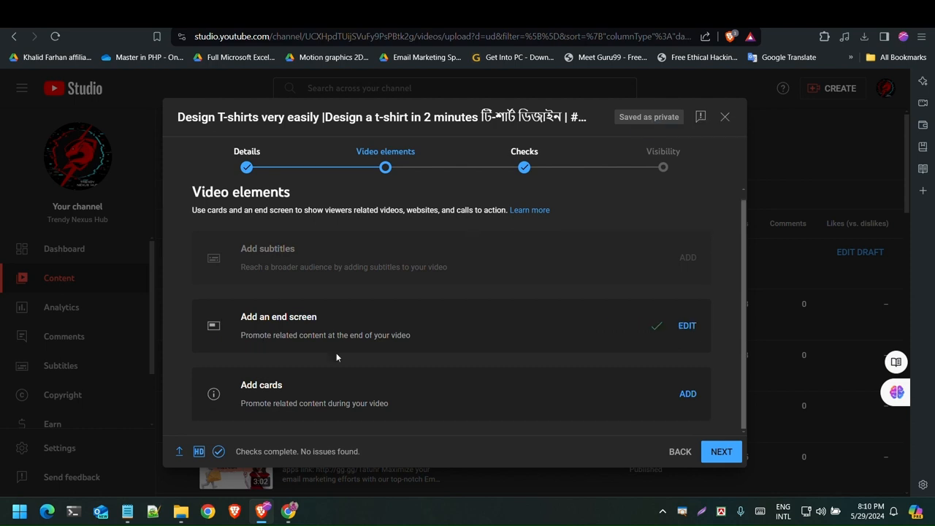
scroll(337, 353, "up", 1)
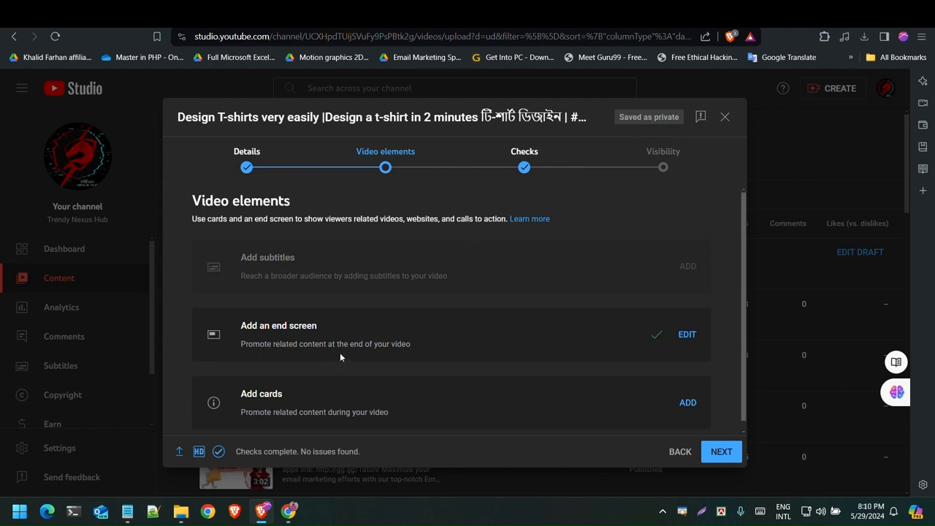
left_click(718, 453)
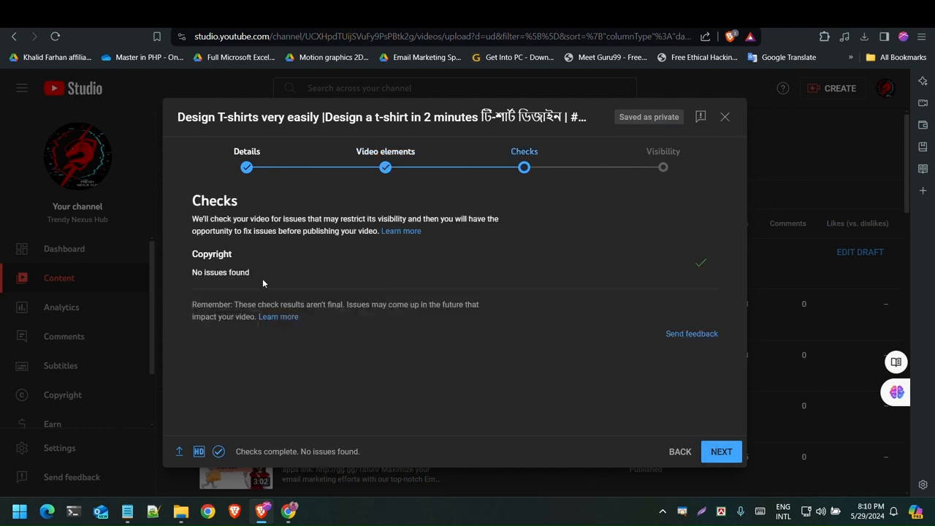
left_click(722, 453)
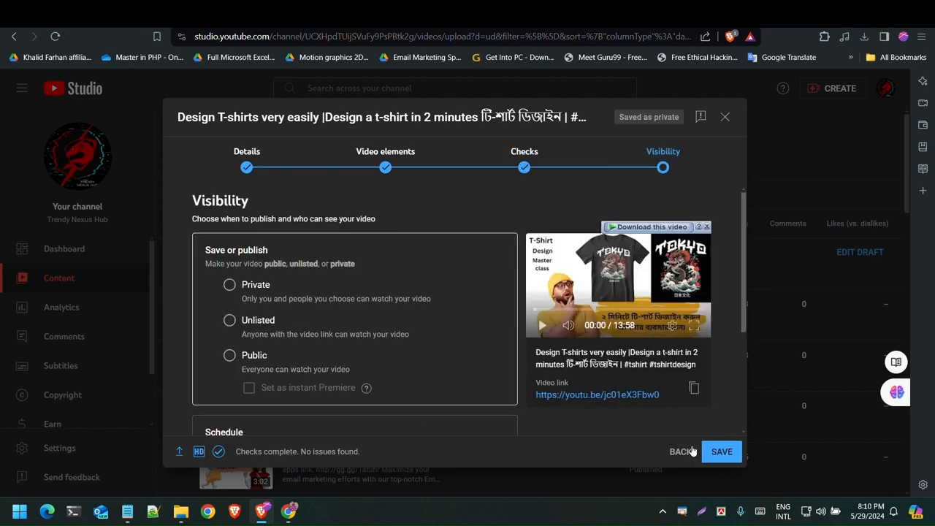
Set the video's visibility to Public and publish it.
left_click(229, 358)
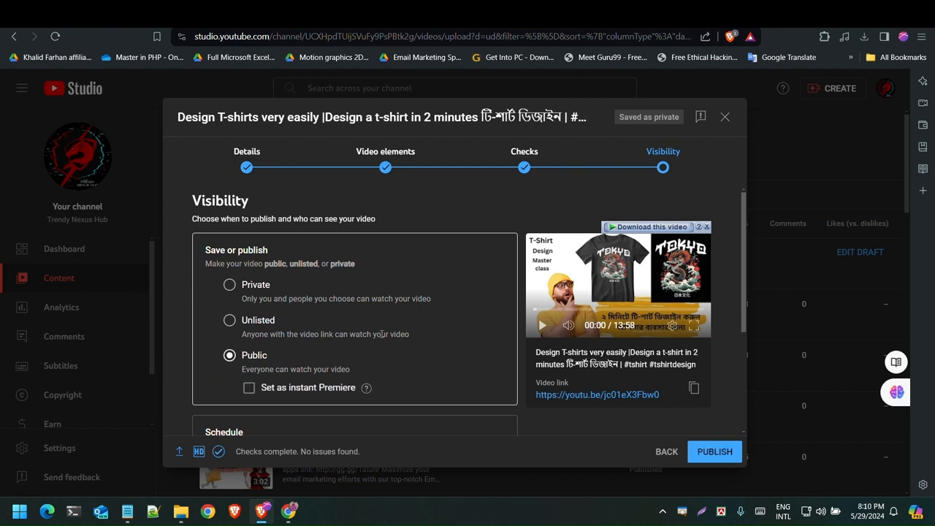
scroll(381, 334, "down", 3)
scroll(381, 334, "up", 3)
left_click(716, 453)
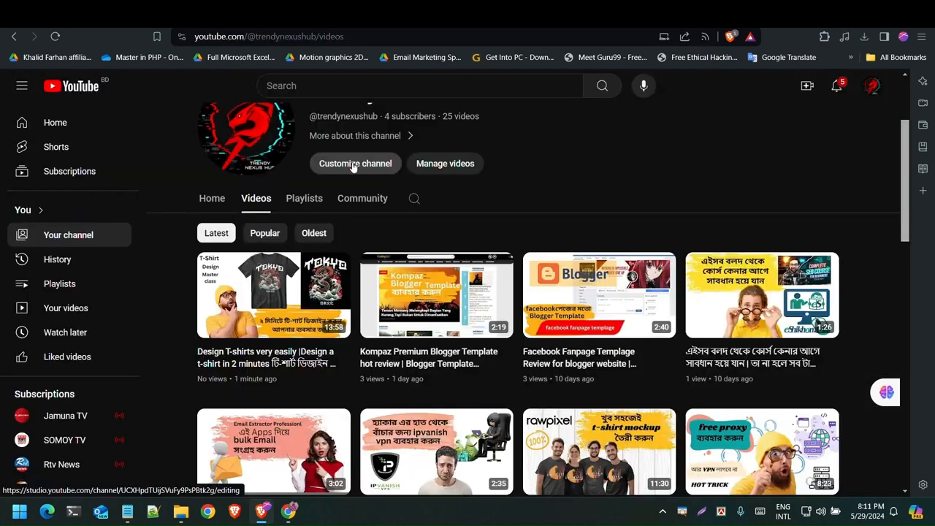